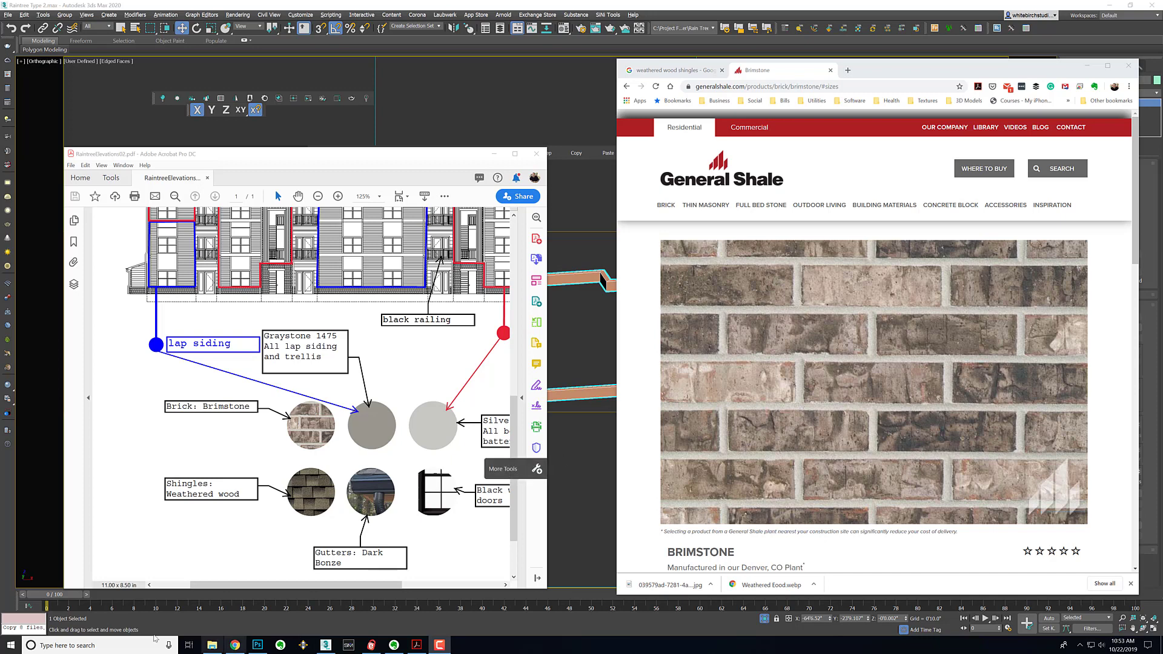
- Launch the VP Omnitiles Standalone app
{"action": "left_click", "coordinate": [124, 642]}
{"action": "type", "text": "om"}
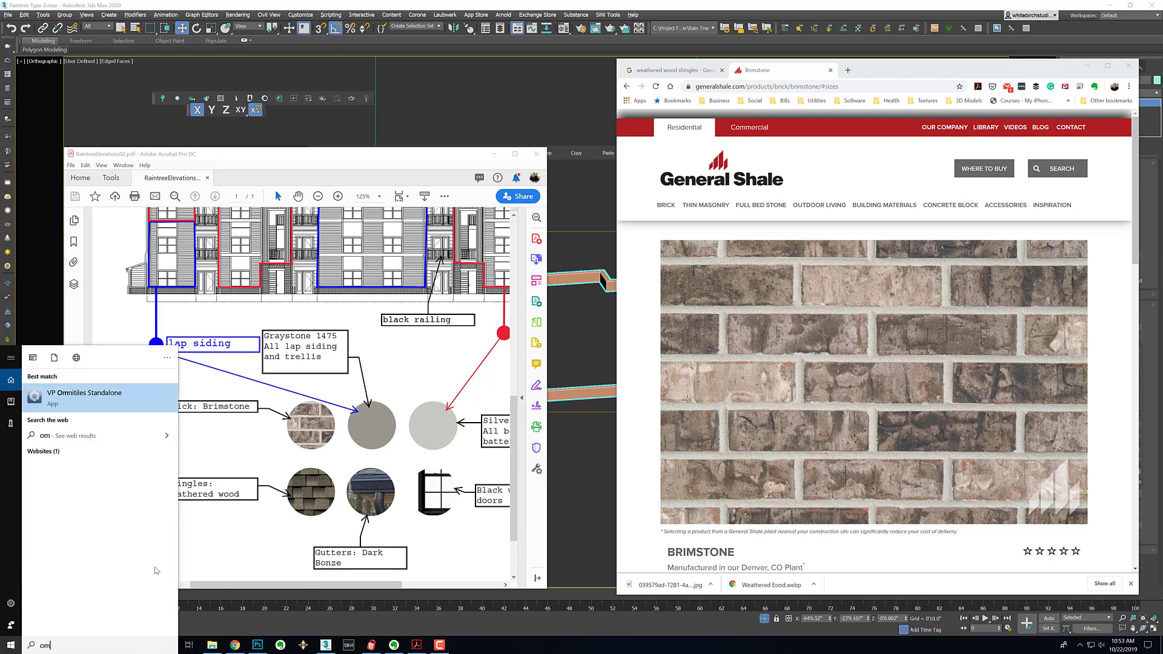
{"action": "left_click", "coordinate": [85, 402]}
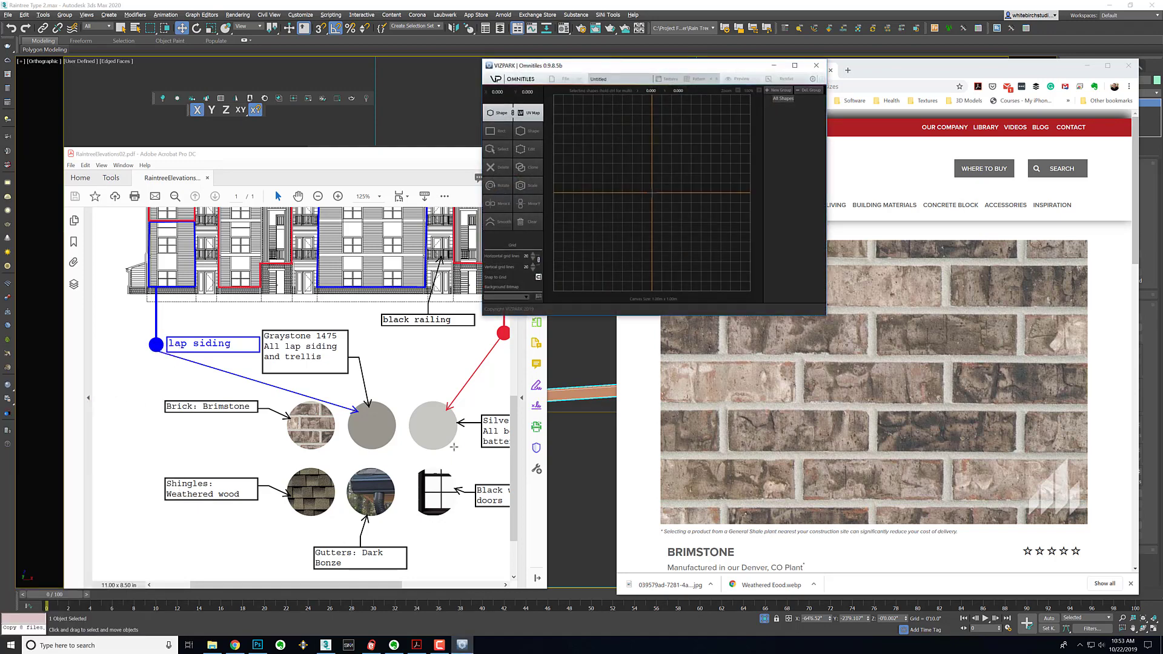
- Switch to Photoshop, close weathere wood.png and open the Brimstone brick image from the project's brick folder
{"action": "left_click", "coordinate": [257, 645]}
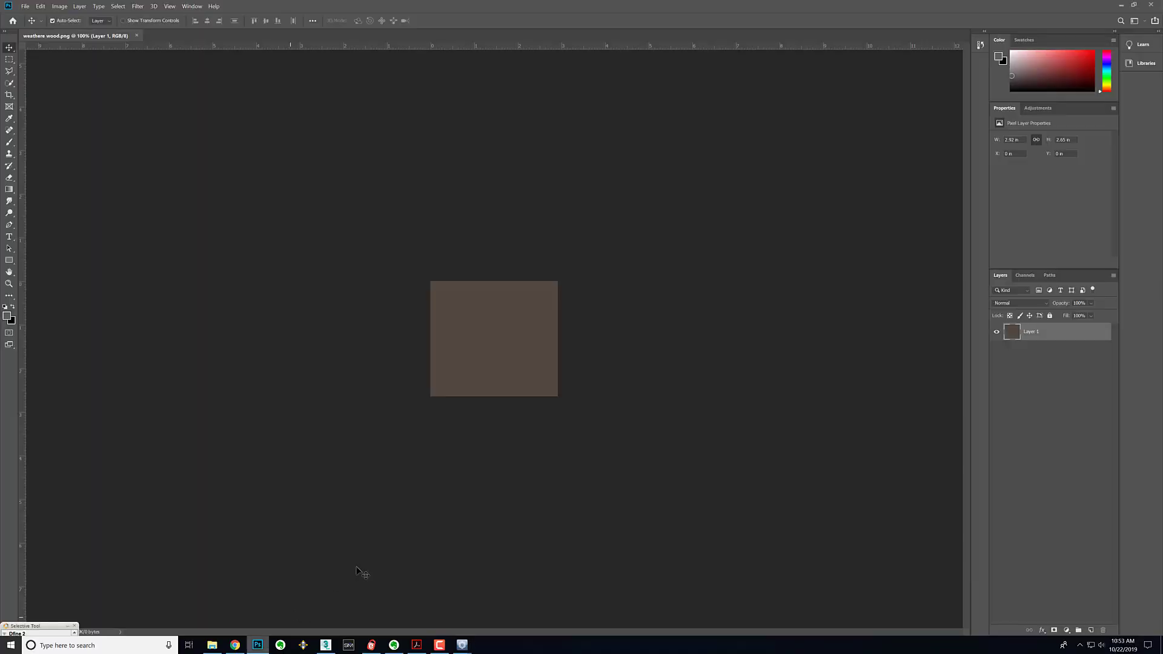
{"action": "left_click", "coordinate": [136, 36]}
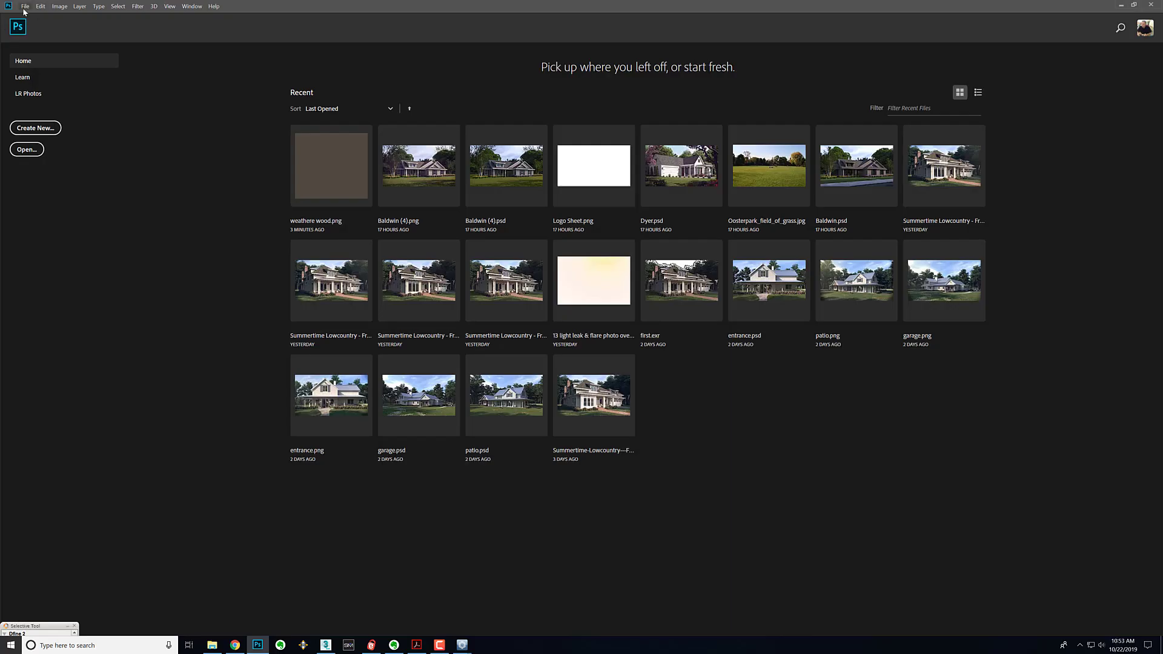
{"action": "left_click", "coordinate": [26, 7]}
{"action": "left_click", "coordinate": [30, 24]}
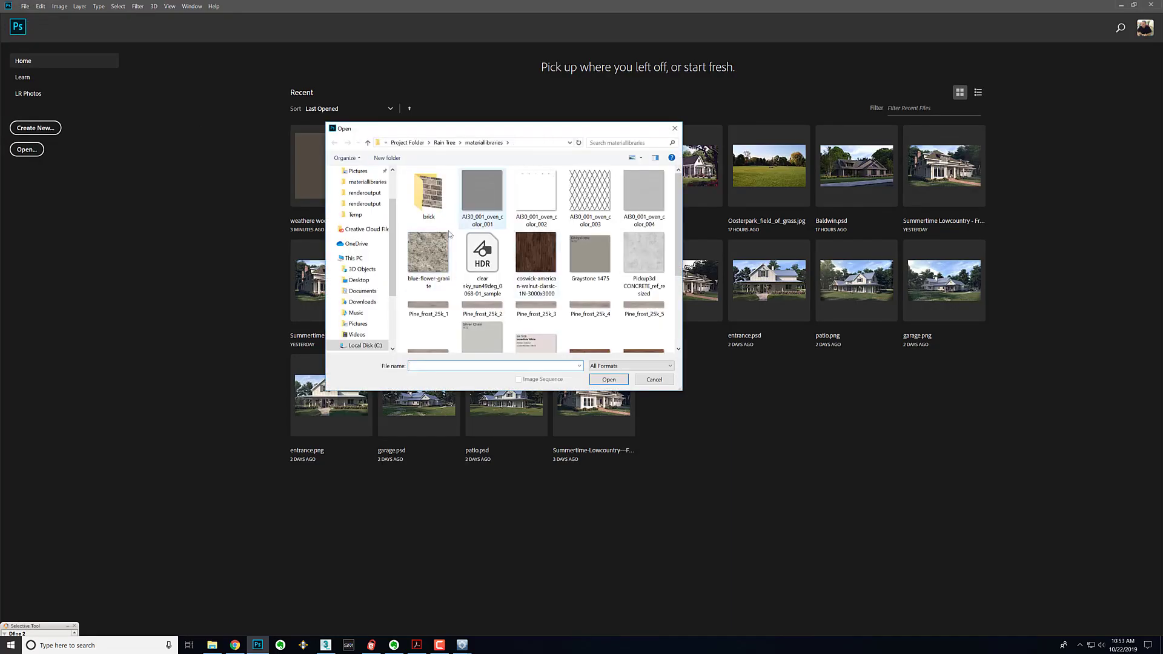
{"action": "double_click", "coordinate": [431, 199]}
{"action": "double_click", "coordinate": [431, 193]}
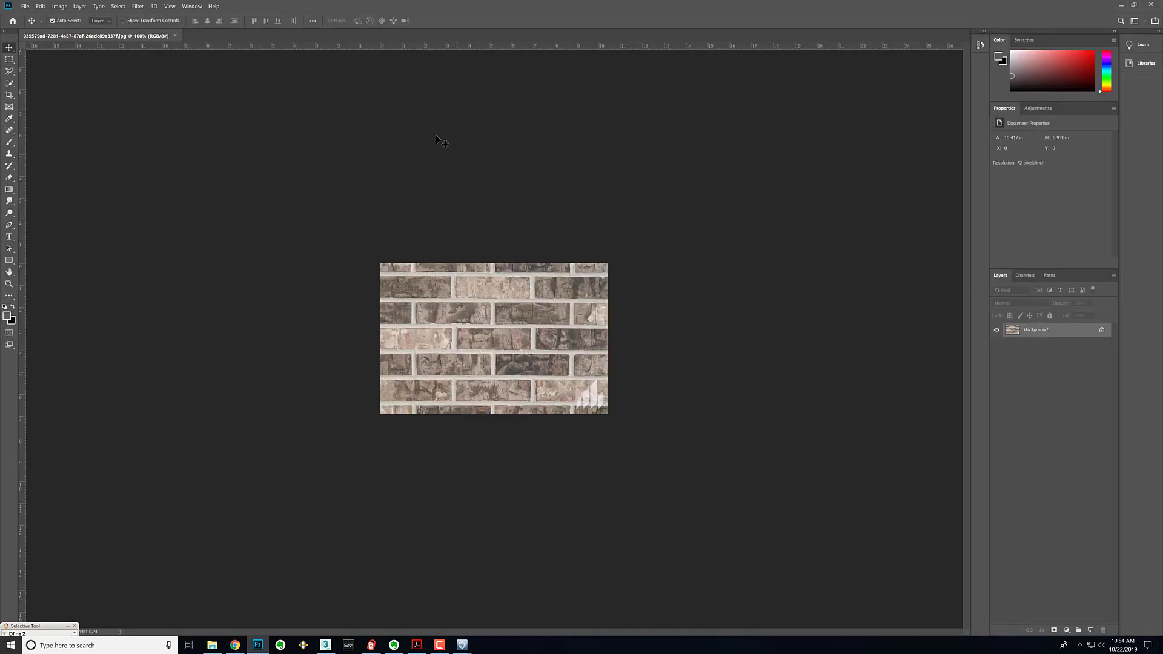
- Place six horizontal guides, one along each horizontal mortar joint of the brick image
{"action": "left_click_drag", "start_coordinate": [391, 49], "coordinate": [499, 276]}
{"action": "left_click", "coordinate": [192, 6]}
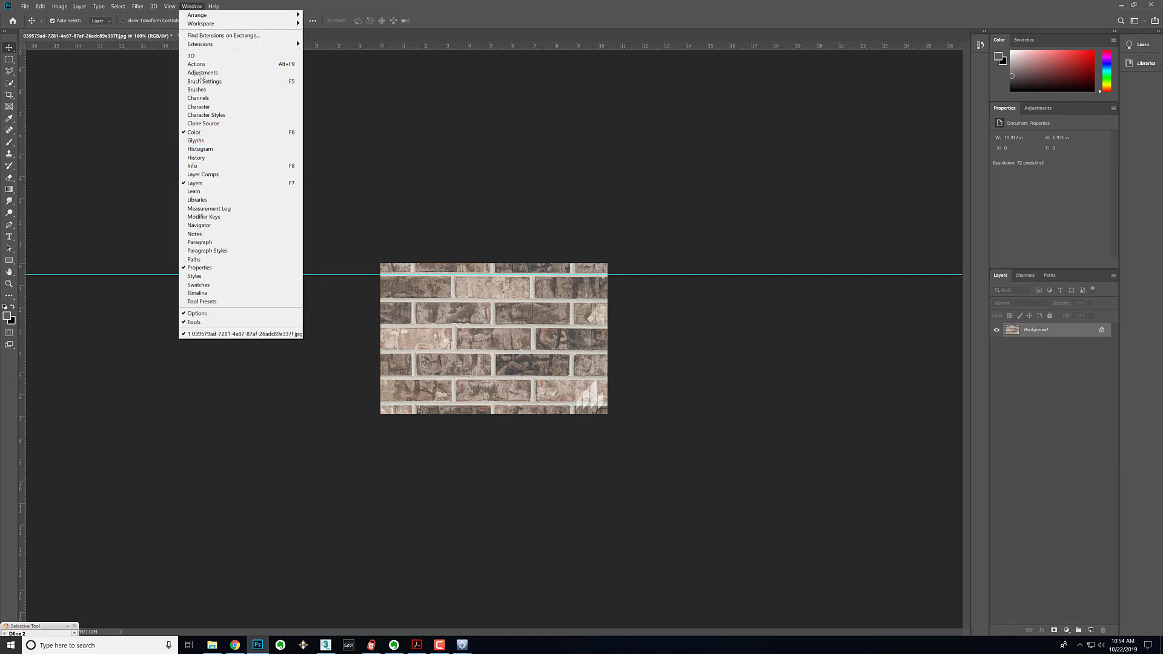
{"action": "left_click", "coordinate": [169, 6]}
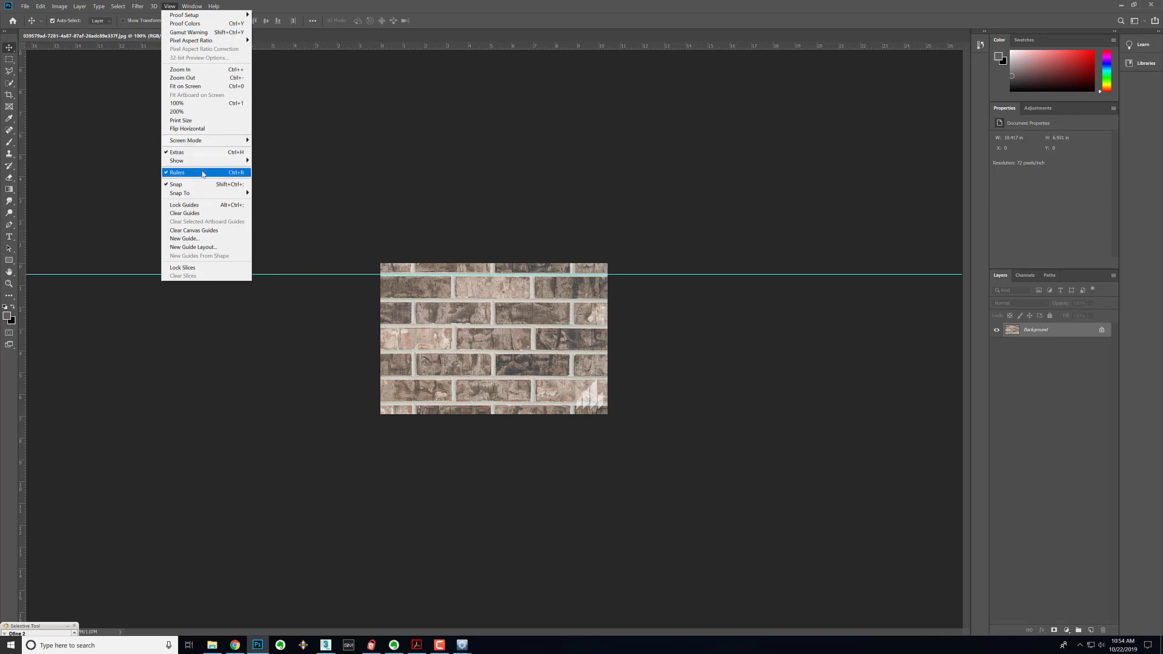
{"action": "left_click", "coordinate": [369, 46]}
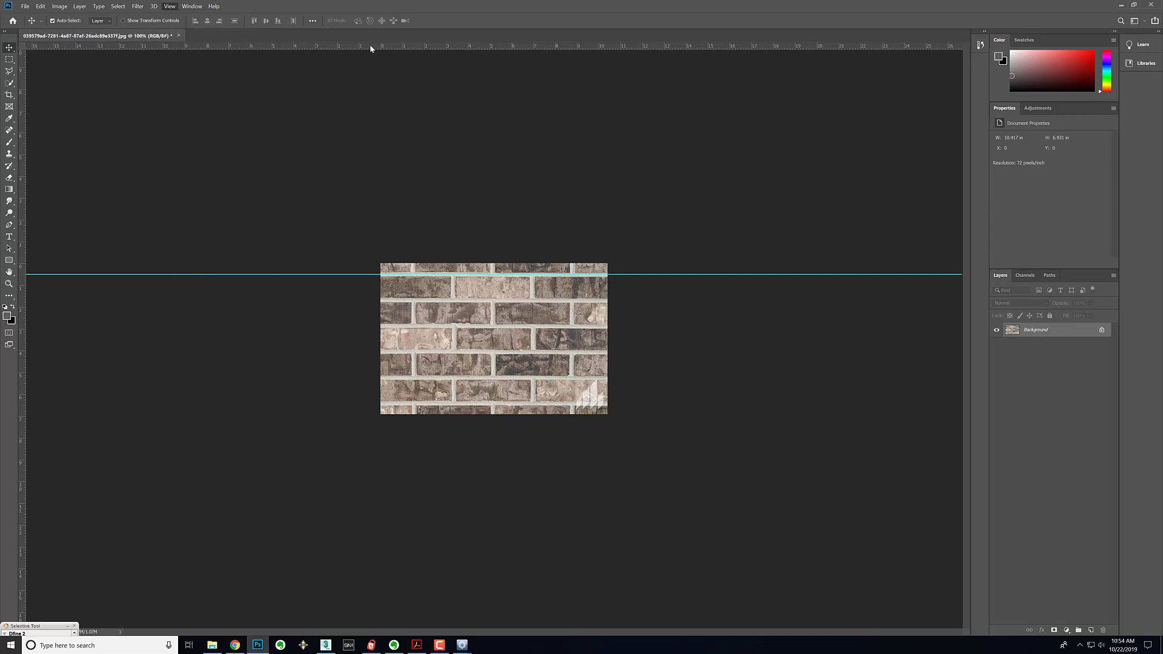
{"action": "left_click_drag", "start_coordinate": [369, 46], "coordinate": [459, 300]}
{"action": "left_click_drag", "start_coordinate": [371, 47], "coordinate": [451, 325]}
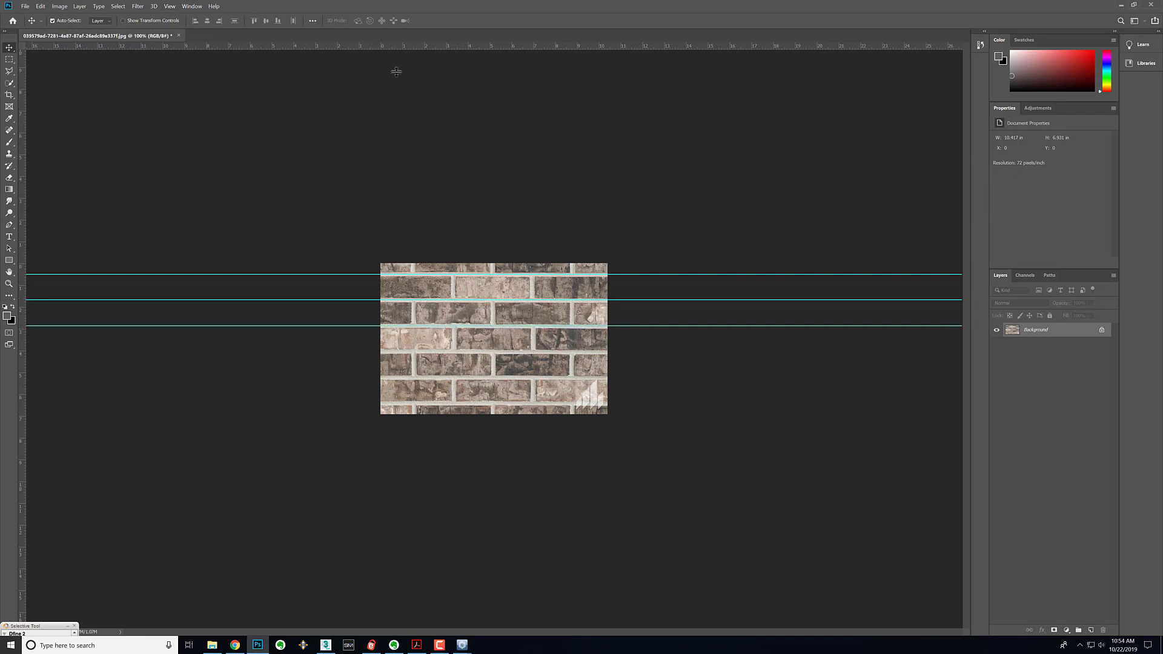
{"action": "left_click_drag", "start_coordinate": [396, 72], "coordinate": [453, 351]}
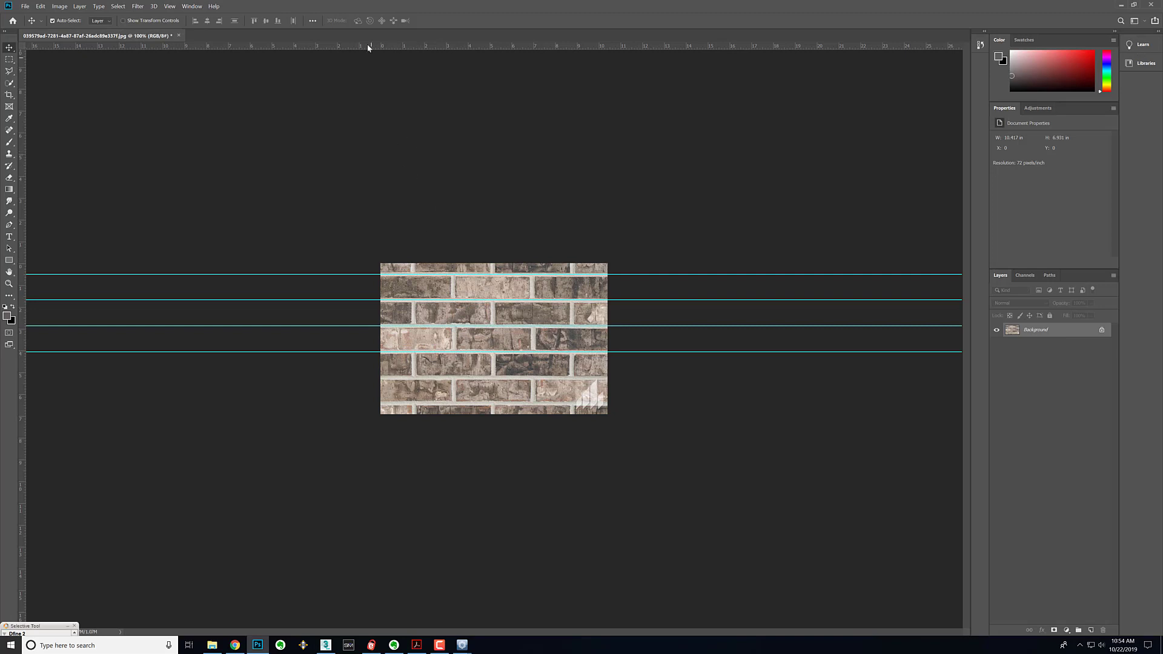
{"action": "left_click_drag", "start_coordinate": [368, 47], "coordinate": [449, 377]}
{"action": "left_click_drag", "start_coordinate": [368, 47], "coordinate": [452, 403]}
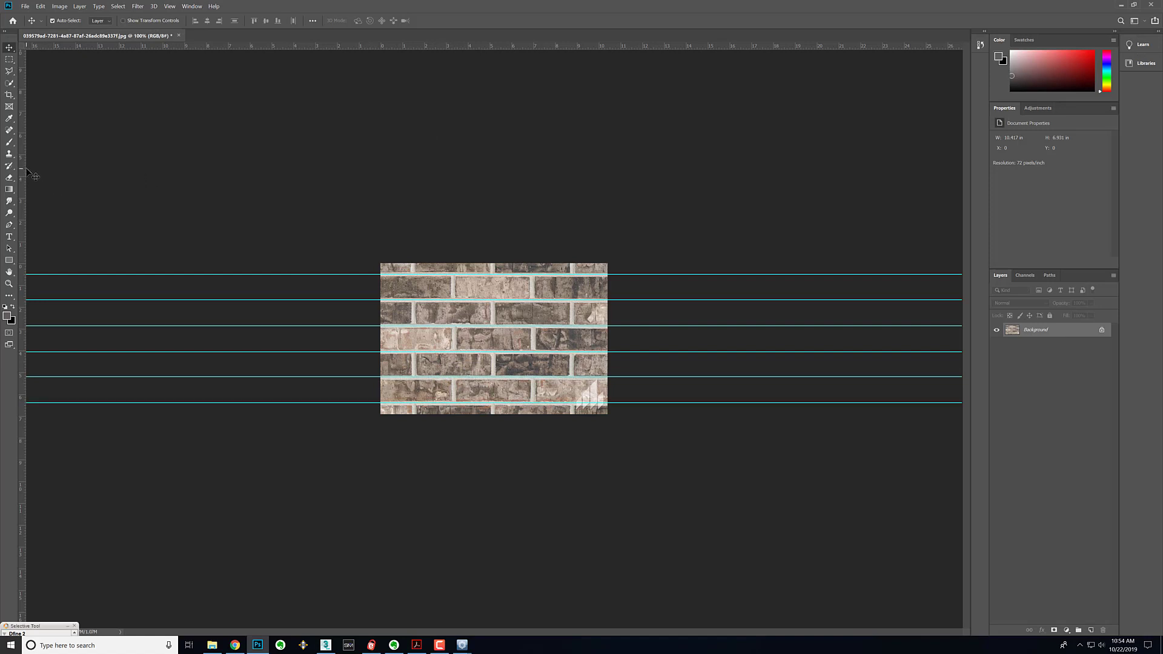
- Try to place vertical guides along the first two vertical mortar joints of the second full brick row
{"action": "left_click_drag", "start_coordinate": [23, 168], "coordinate": [413, 275]}
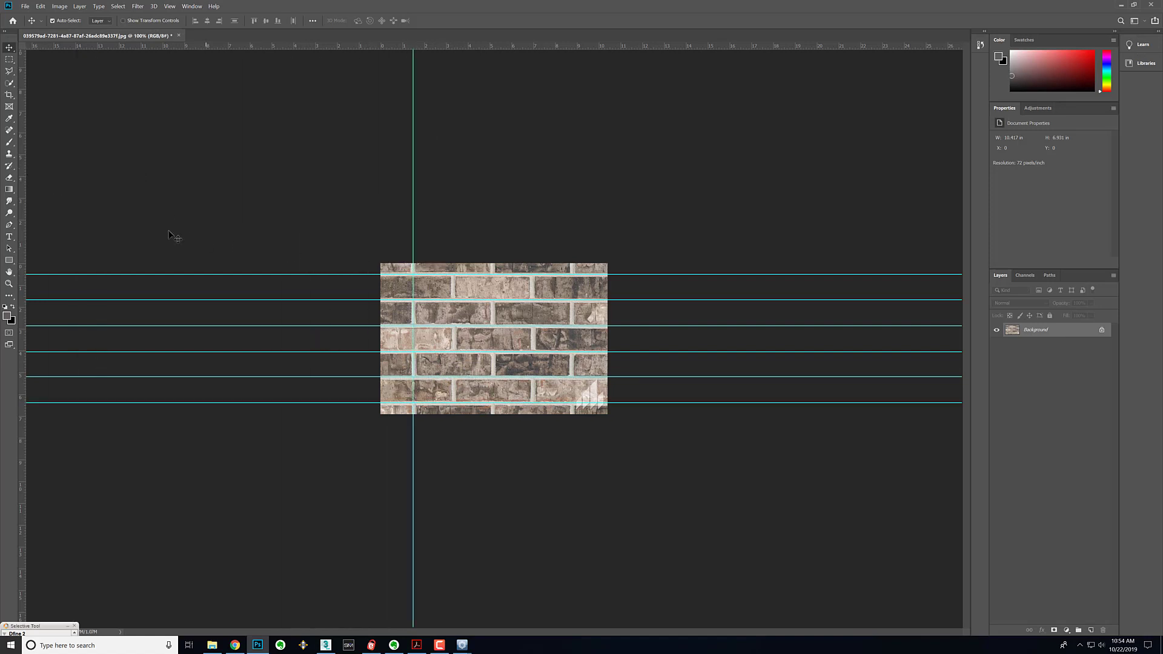
{"action": "left_click_drag", "start_coordinate": [22, 217], "coordinate": [495, 291]}
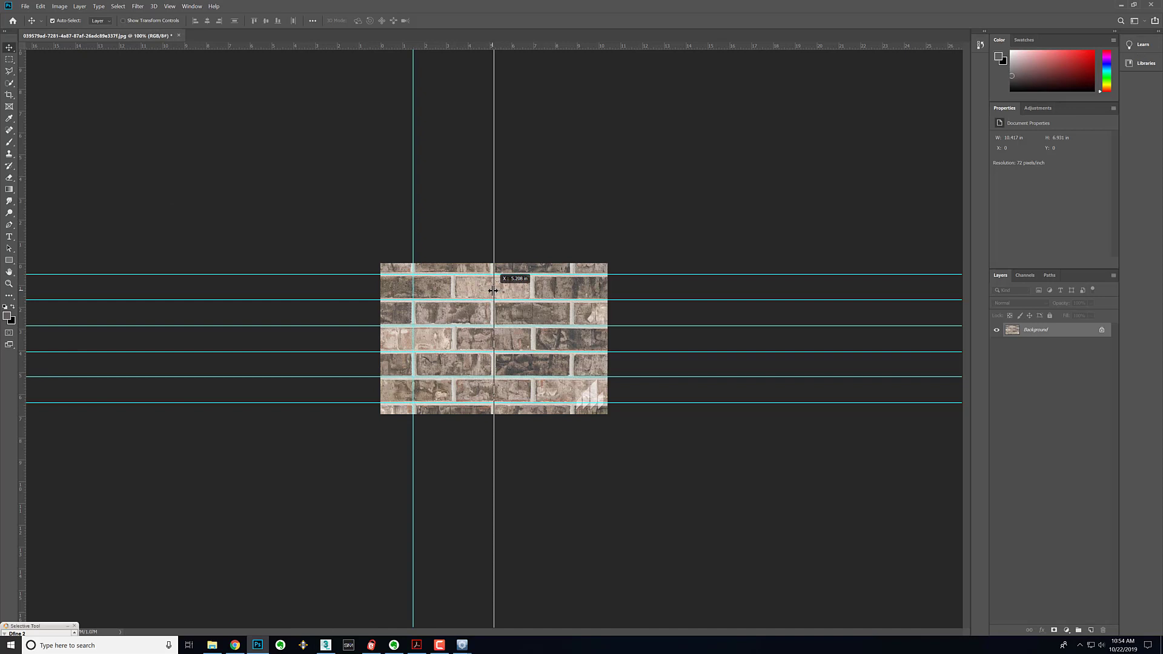
{"action": "left_click_drag", "start_coordinate": [493, 291], "coordinate": [493, 291]}
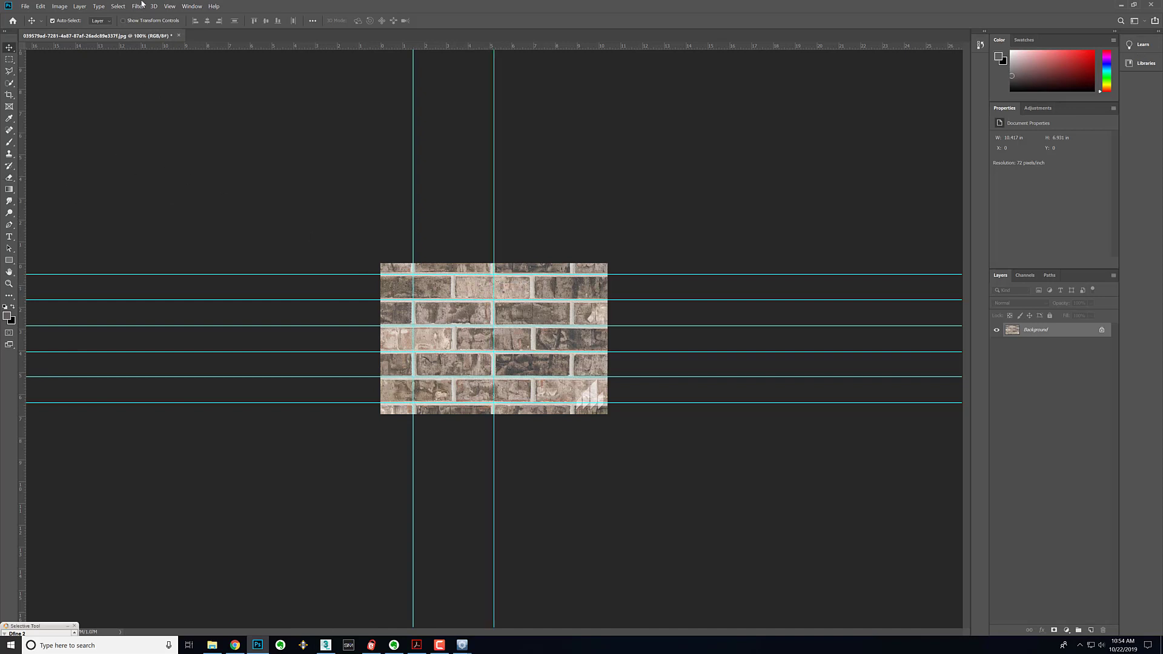
{"action": "key", "text": "ctrl+z"}
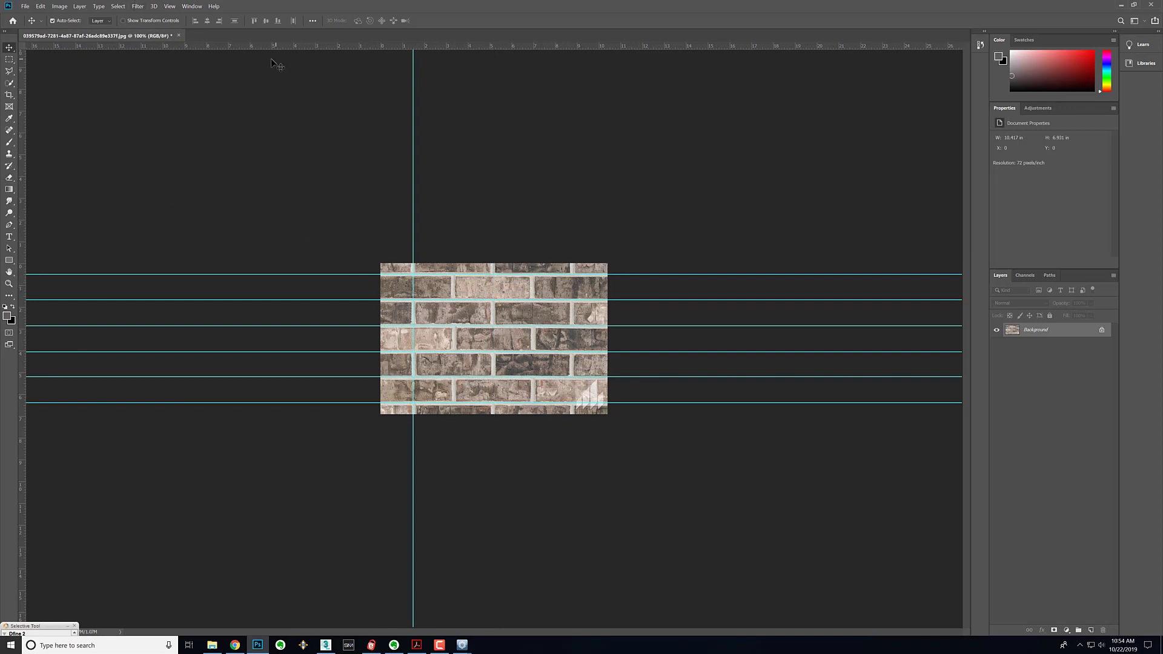
- Turn off snapping and place vertical guides along the second and third vertical mortar joints of the second full brick row
{"action": "left_click", "coordinate": [158, 7]}
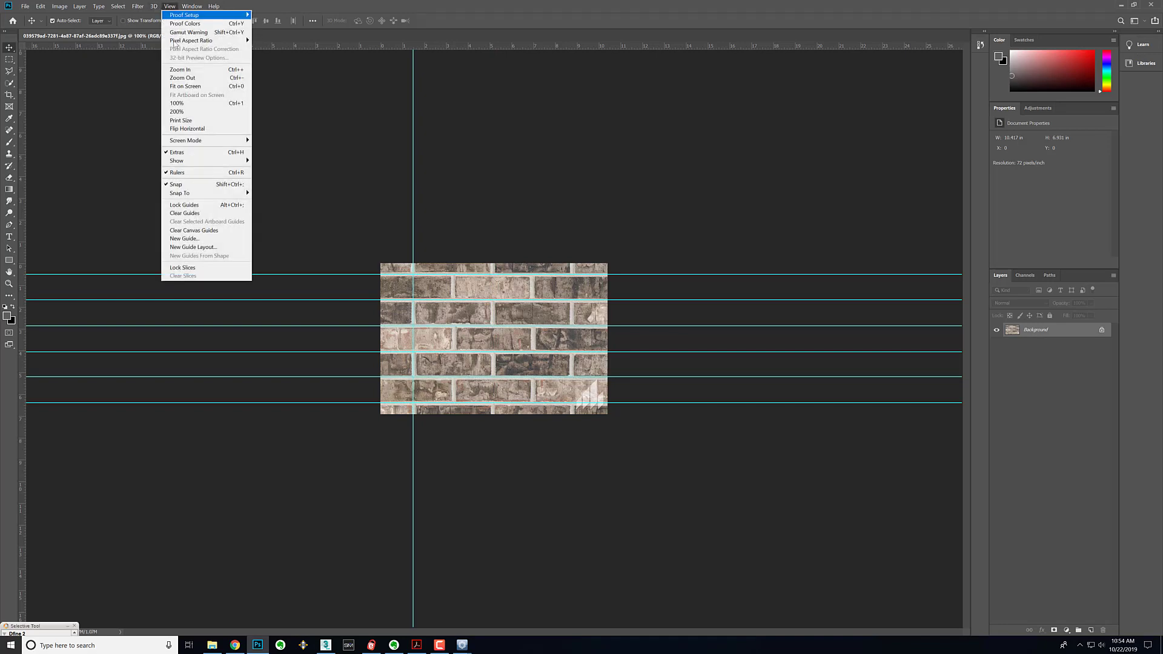
{"action": "left_click", "coordinate": [188, 185]}
{"action": "left_click_drag", "start_coordinate": [139, 260], "coordinate": [492, 350]}
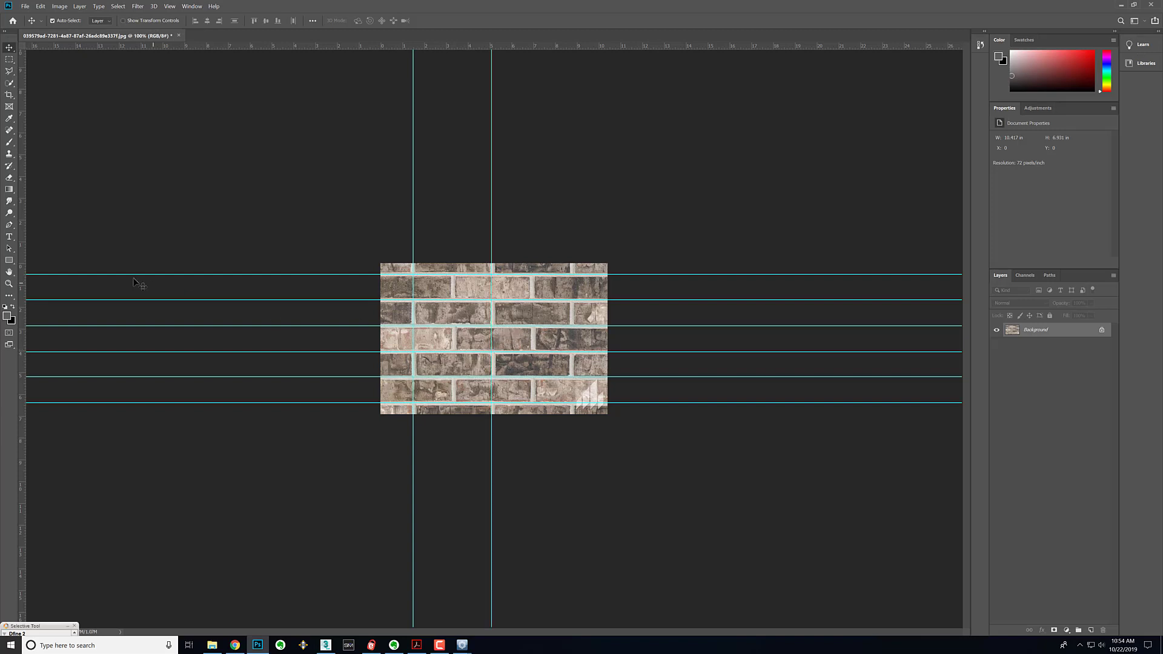
{"action": "left_click_drag", "start_coordinate": [26, 255], "coordinate": [573, 334]}
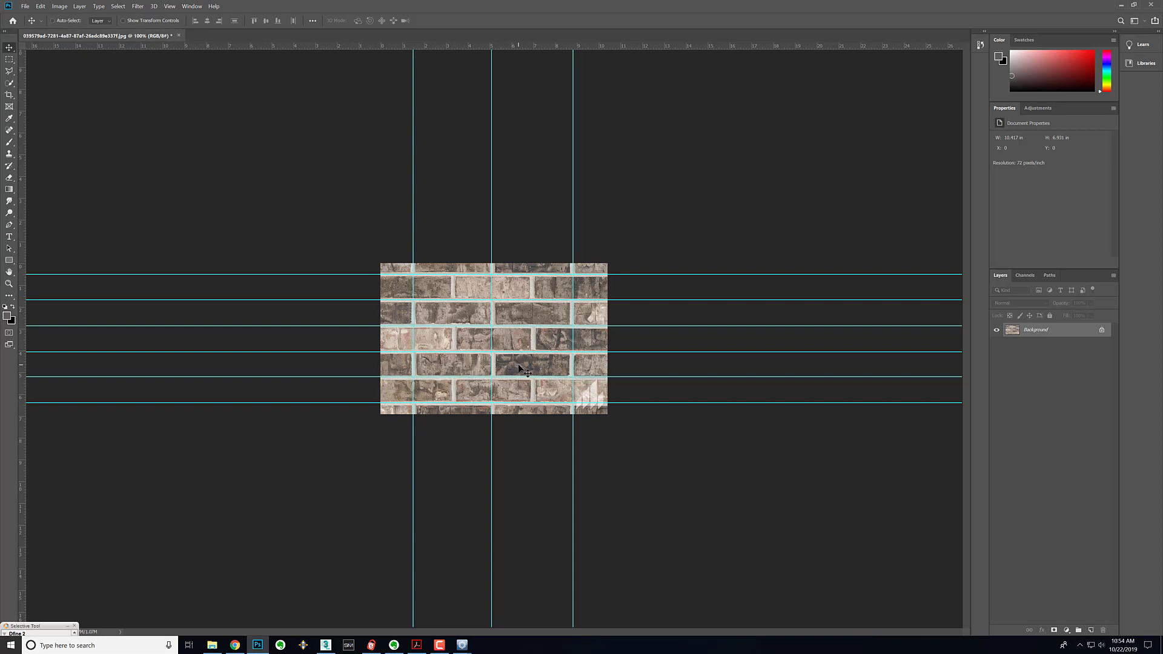
- Undo the three vertical guides
{"action": "key", "text": "ctrl+z"}
{"action": "key", "text": "ctrl+z"}
{"action": "key", "text": "ctrl+z"}
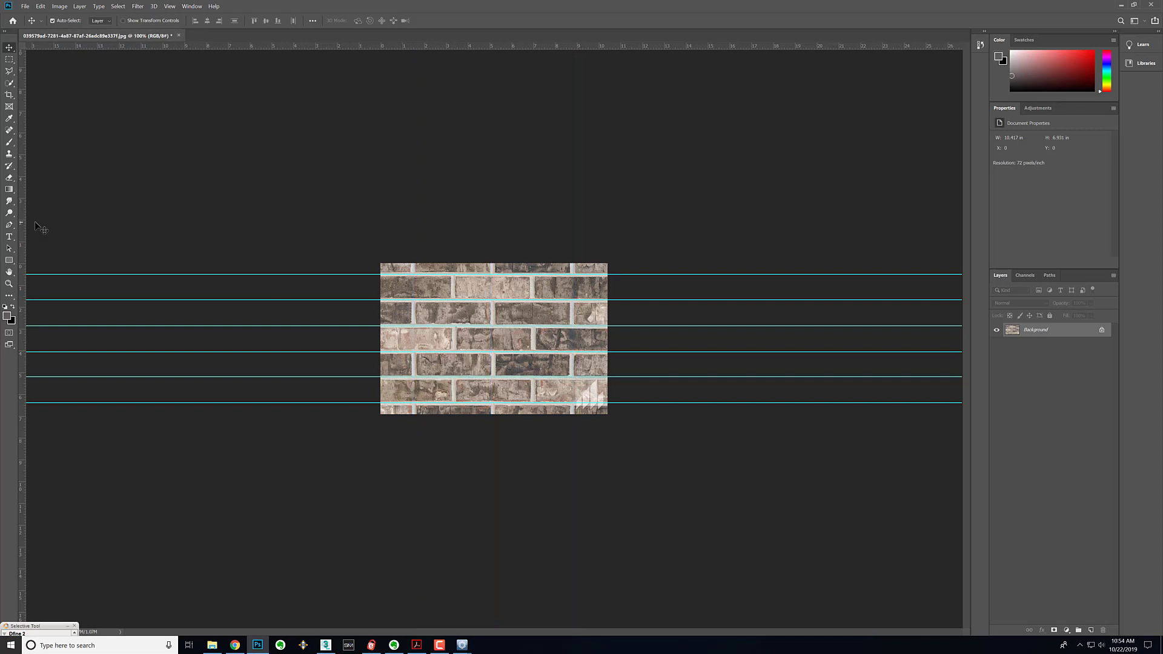
- Place vertical guides along both vertical mortar joints of the first full brick row and create slices from the guides
{"action": "left_click_drag", "start_coordinate": [27, 219], "coordinate": [453, 334]}
{"action": "left_click_drag", "start_coordinate": [22, 251], "coordinate": [532, 312]}
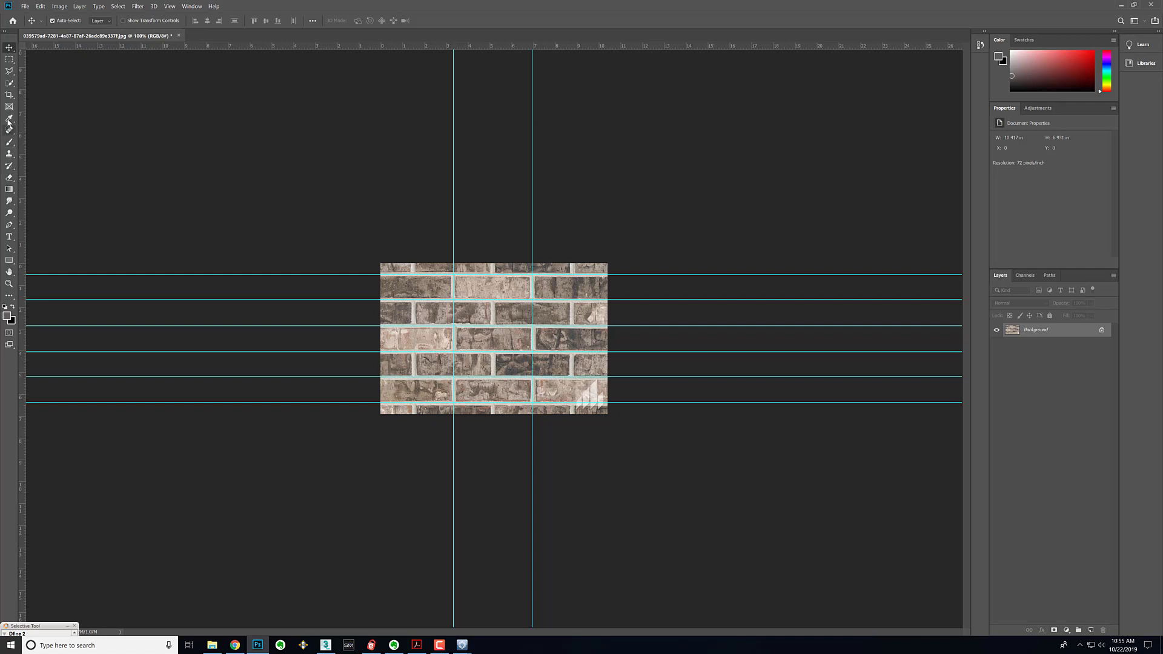
{"action": "left_click", "coordinate": [9, 95]}
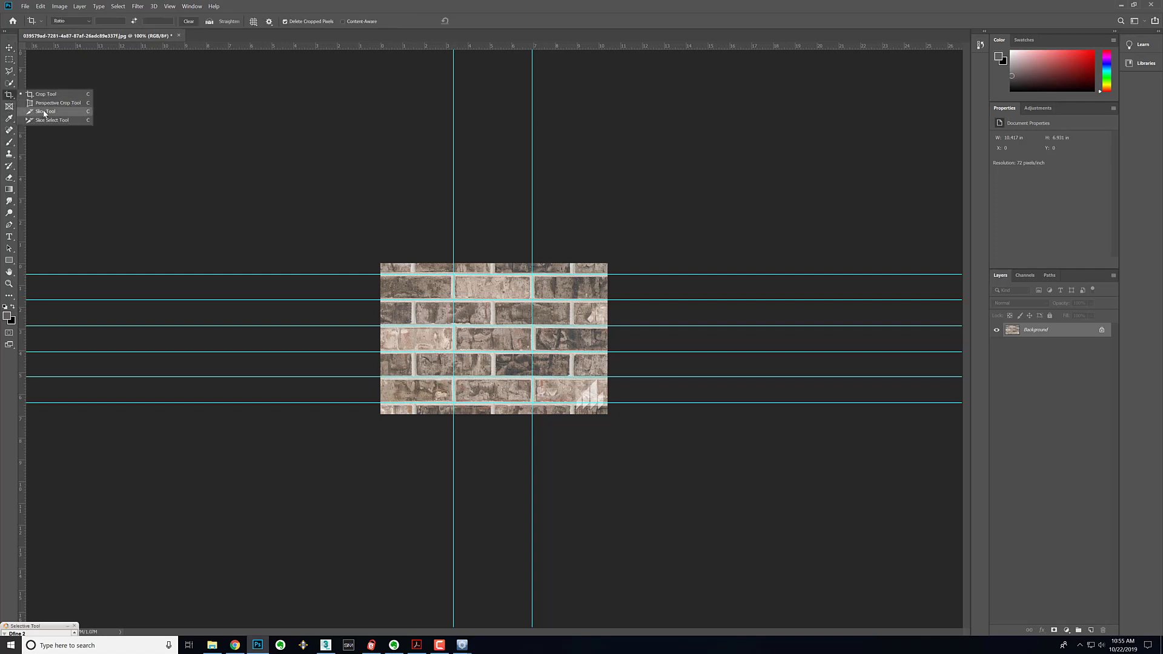
{"action": "left_click", "coordinate": [44, 112]}
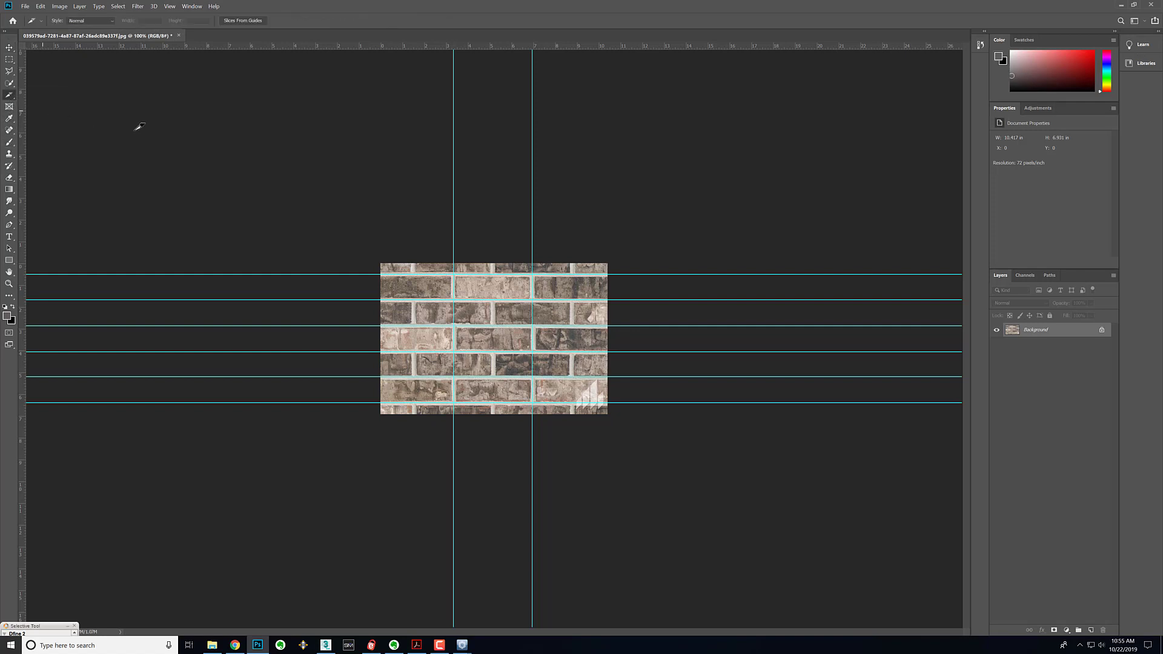
{"action": "left_click", "coordinate": [242, 20]}
- Export all slices with Save for Web (Legacy) as JPEG at quality 100, Images Only, into the brick folder
{"action": "left_click", "coordinate": [25, 6]}
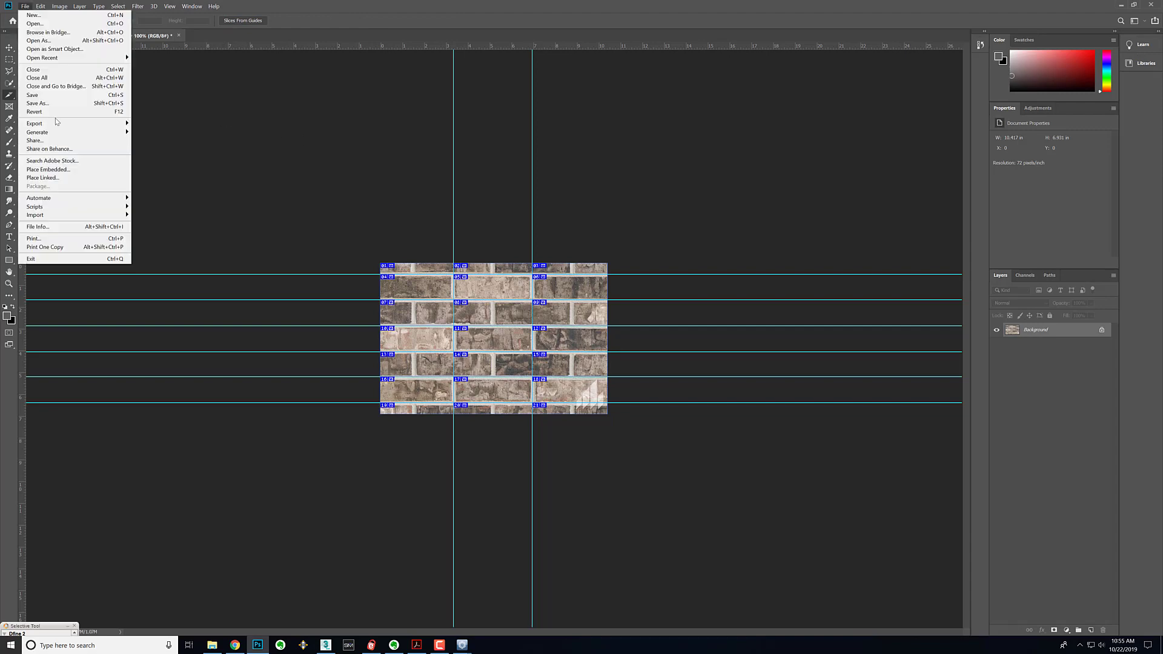
{"action": "mouse_move", "coordinate": [73, 123]}
{"action": "left_click", "coordinate": [173, 156]}
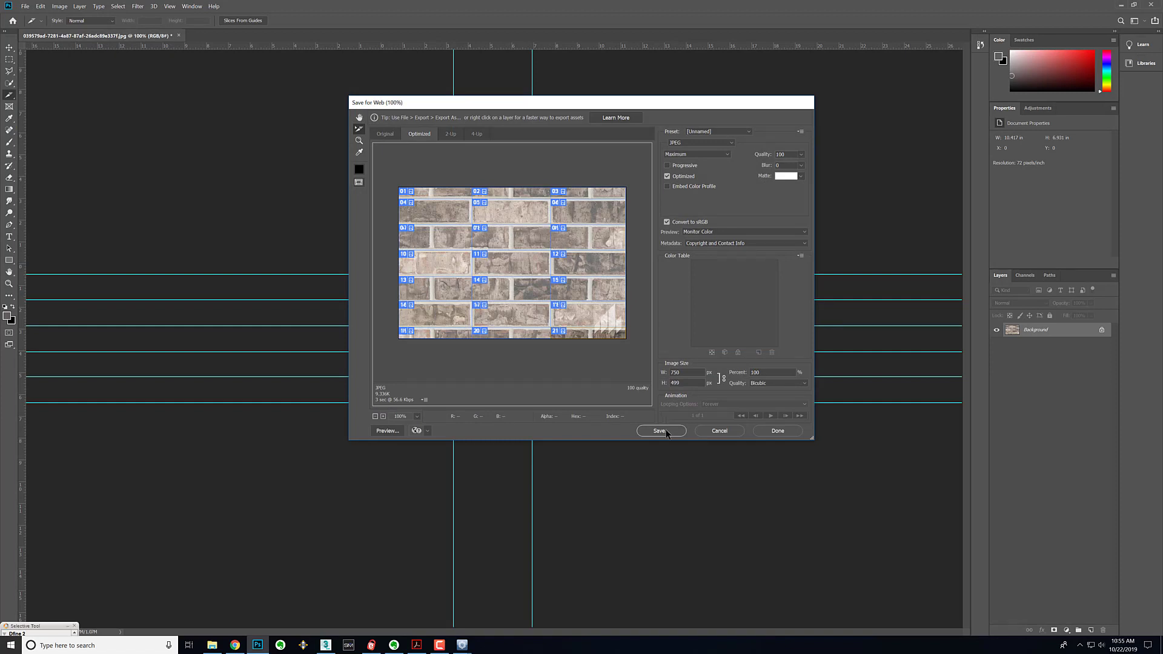
{"action": "left_click", "coordinate": [661, 431]}
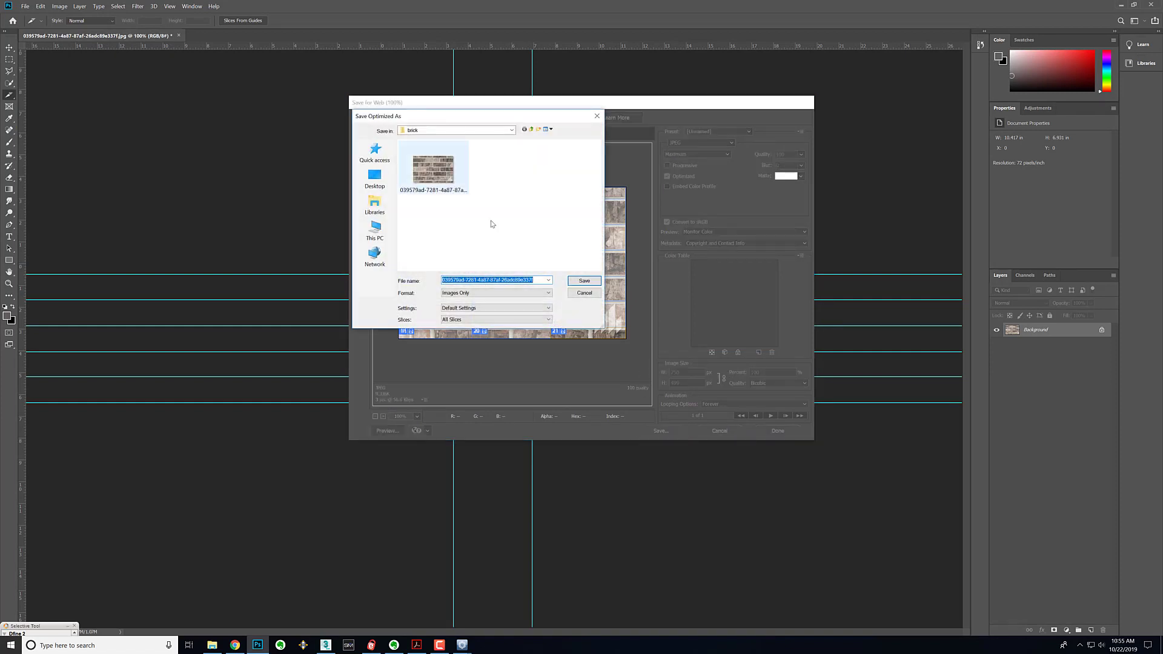
{"action": "left_click", "coordinate": [584, 281]}
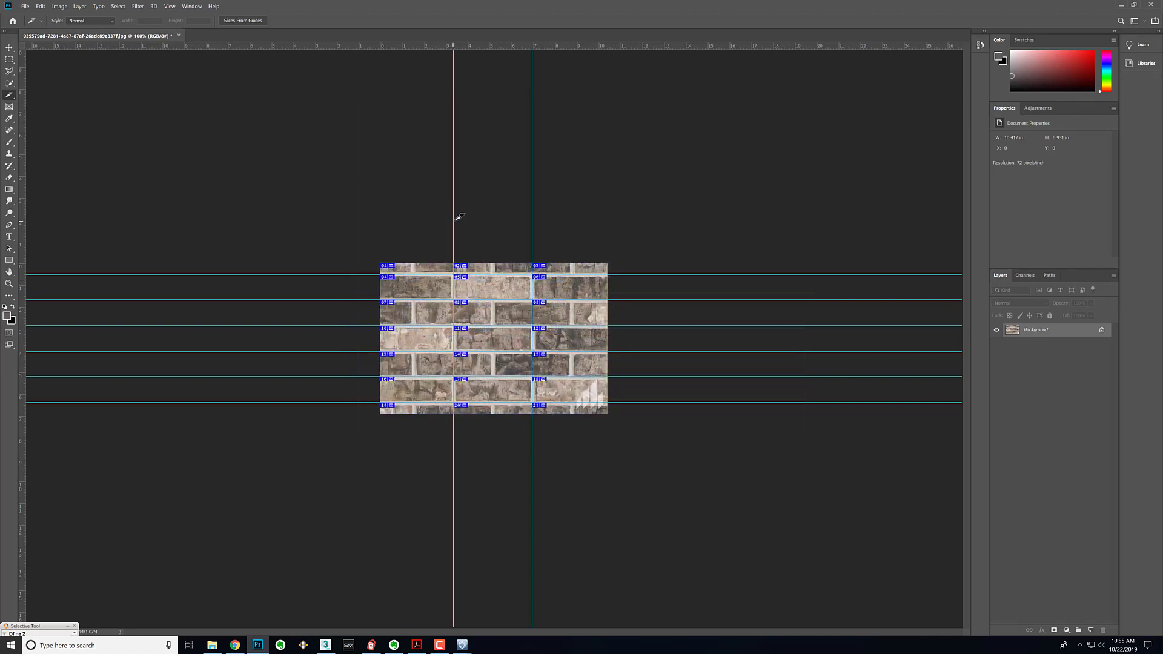
- Move both vertical guides to the second full row's first two mortar joints, add a guide at its third joint, and recreate slices from guides
{"action": "left_click", "coordinate": [9, 47]}
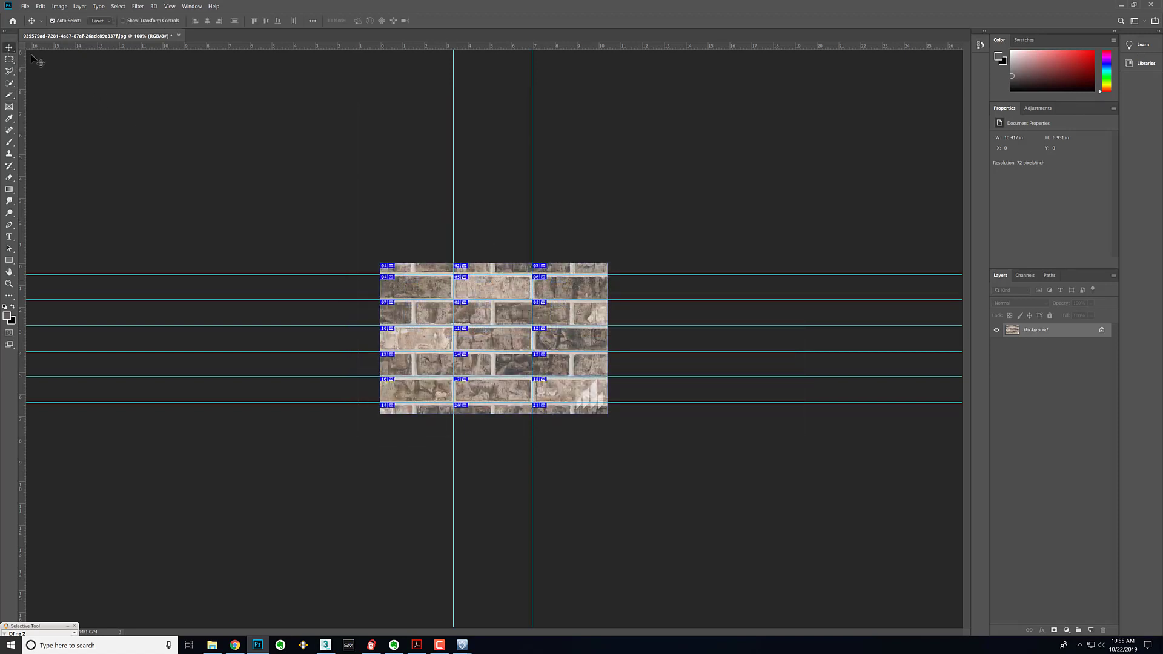
{"action": "left_click_drag", "start_coordinate": [453, 164], "coordinate": [412, 156]}
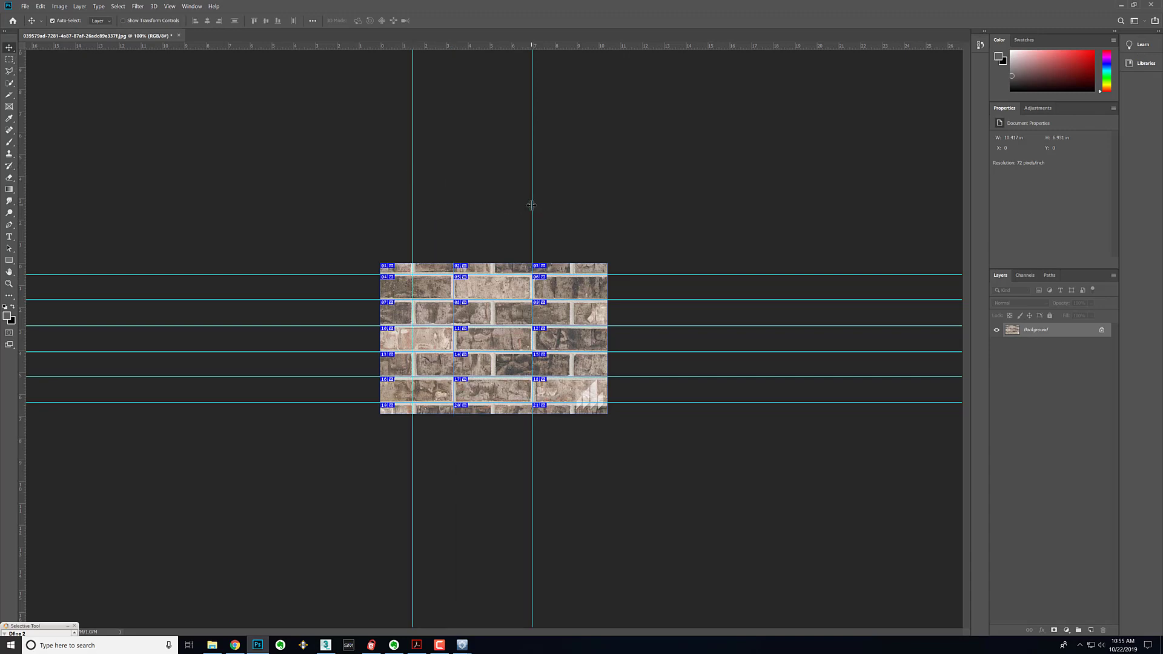
{"action": "left_click_drag", "start_coordinate": [532, 205], "coordinate": [494, 206]}
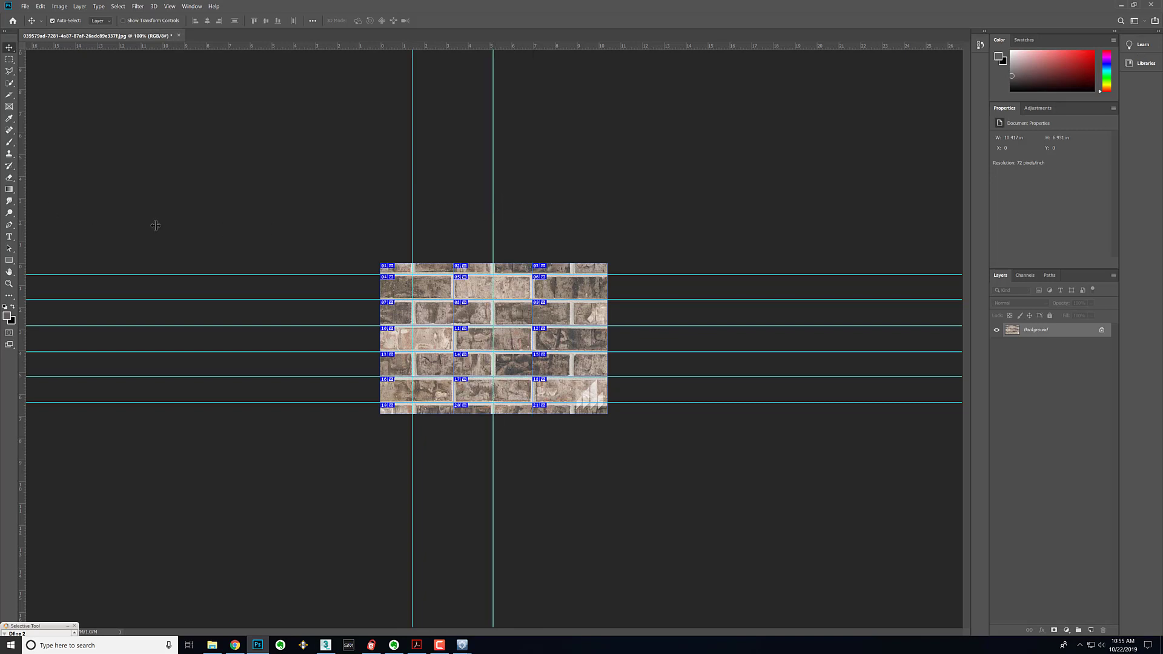
{"action": "left_click_drag", "start_coordinate": [156, 225], "coordinate": [573, 237]}
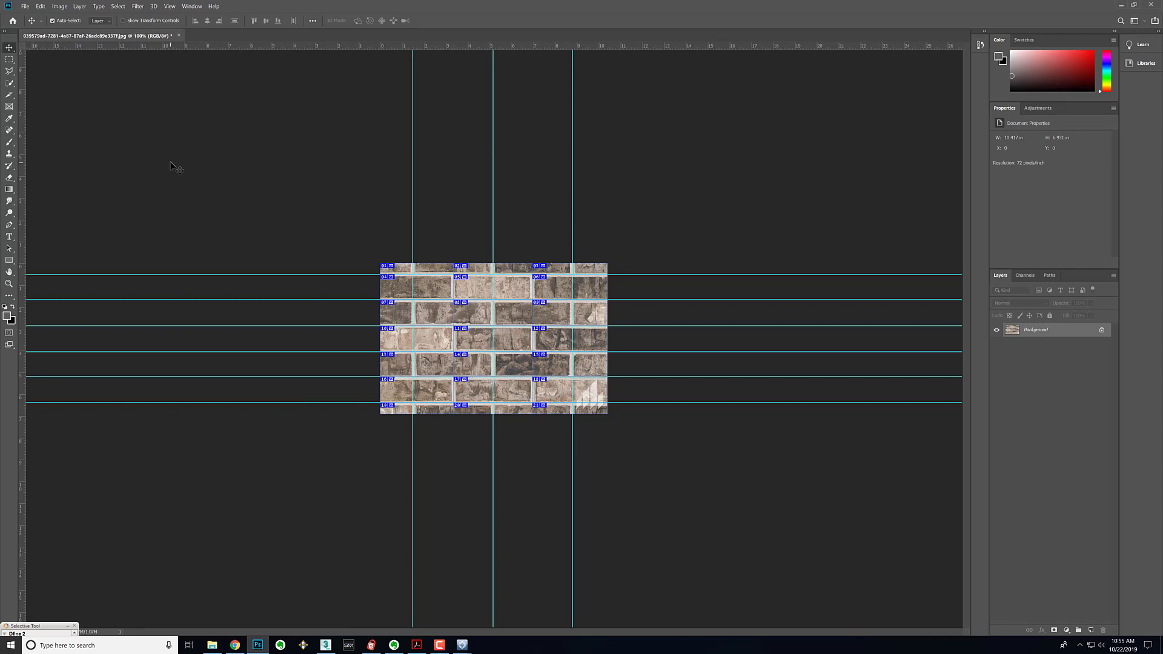
{"action": "left_click", "coordinate": [10, 98]}
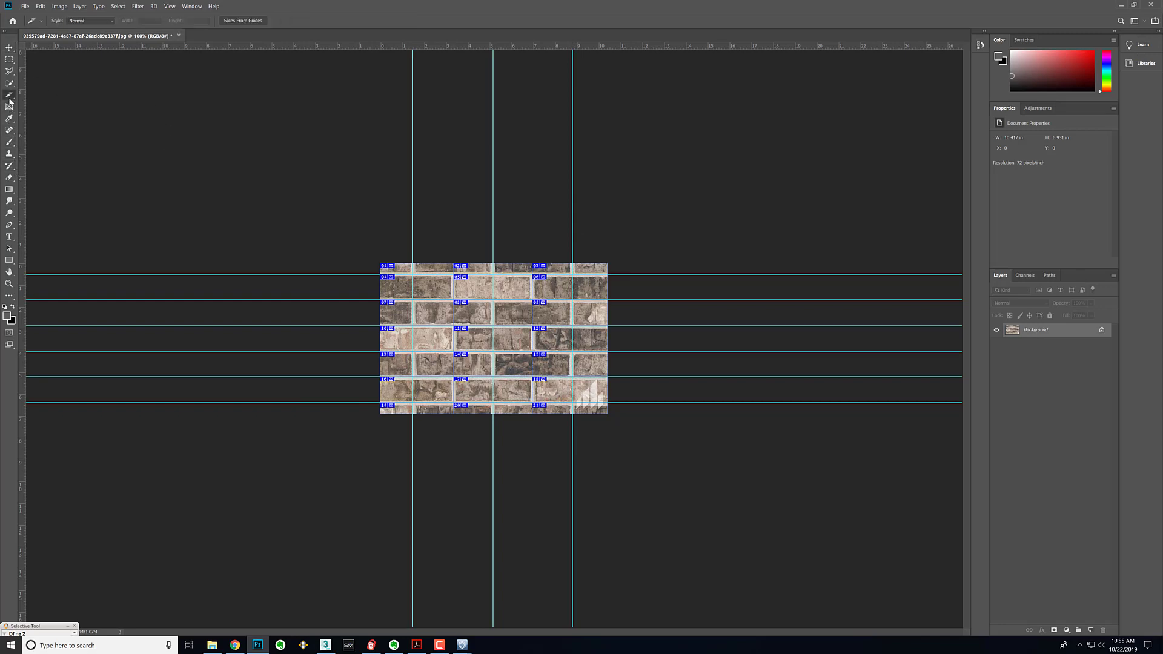
{"action": "left_click", "coordinate": [243, 21]}
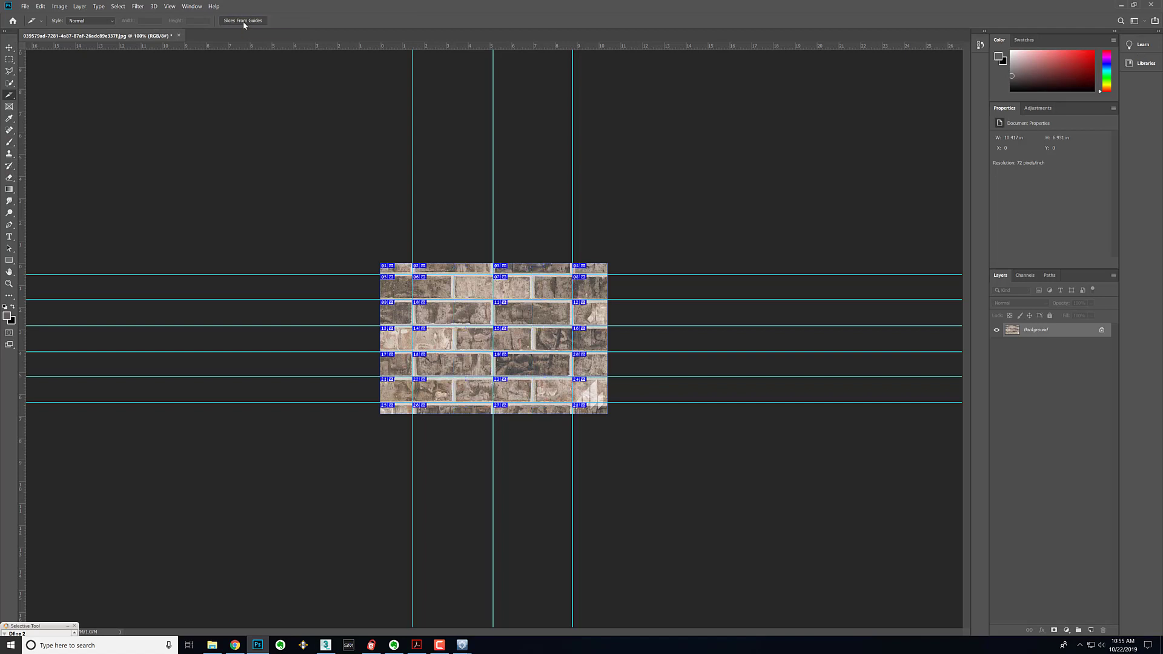
- Export all slices with Save for Web (Legacy) as JPEG at quality 100, Images Only, into a new folder inside the brick folder
{"action": "left_click", "coordinate": [26, 7]}
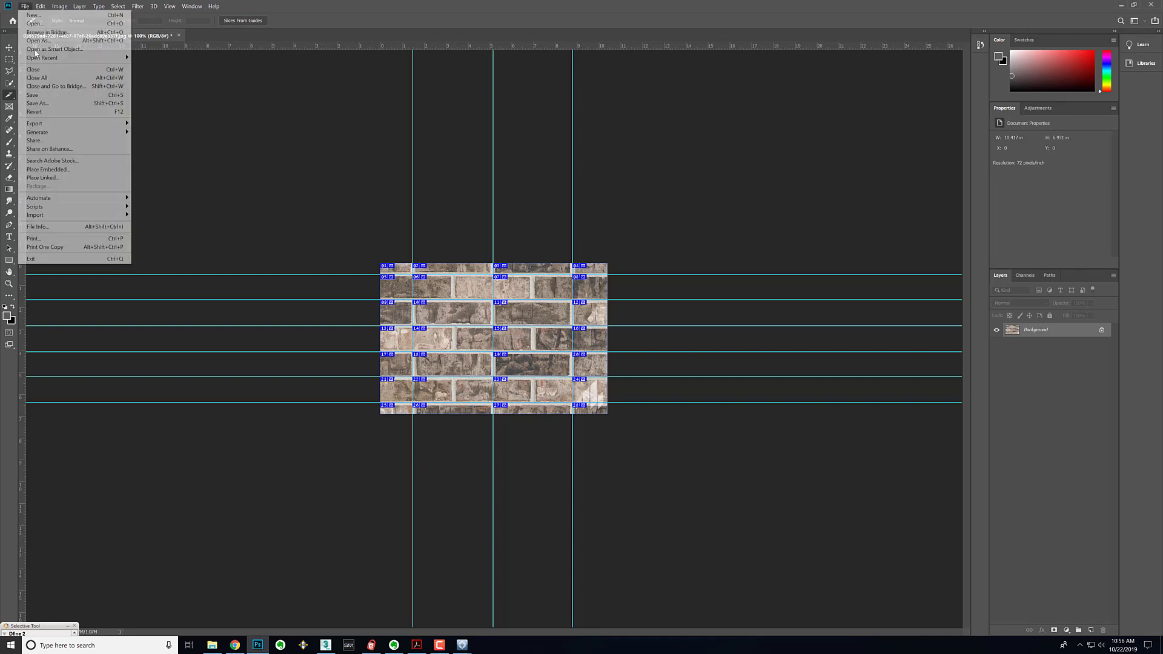
{"action": "mouse_move", "coordinate": [61, 126]}
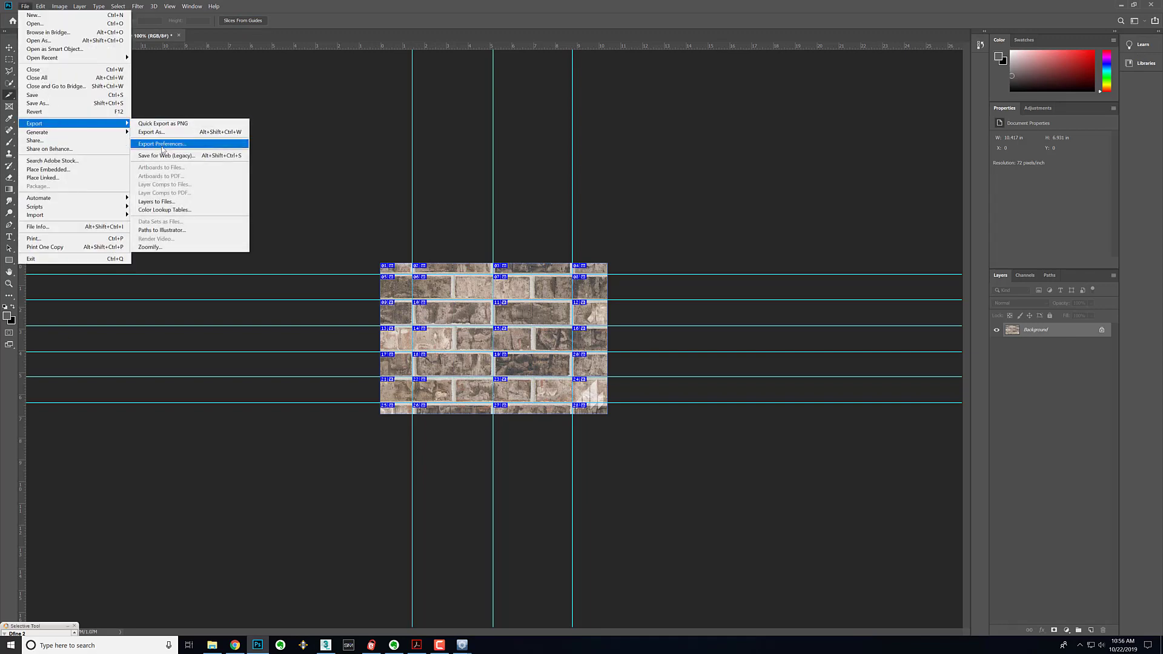
{"action": "left_click", "coordinate": [162, 156]}
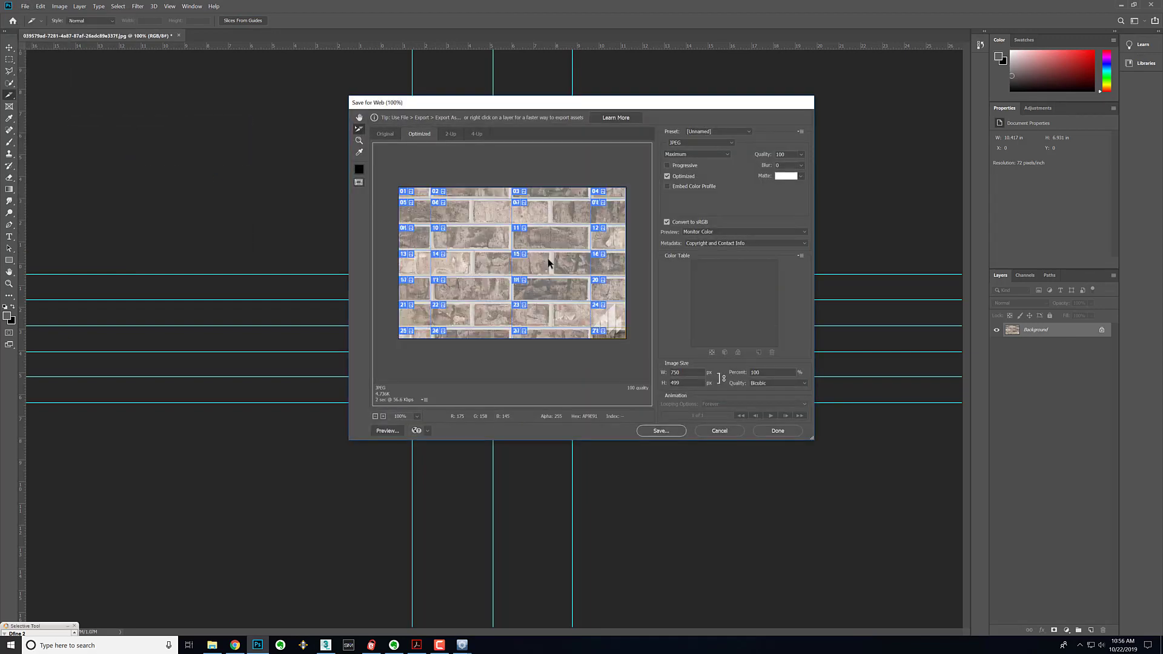
{"action": "left_click", "coordinate": [661, 431]}
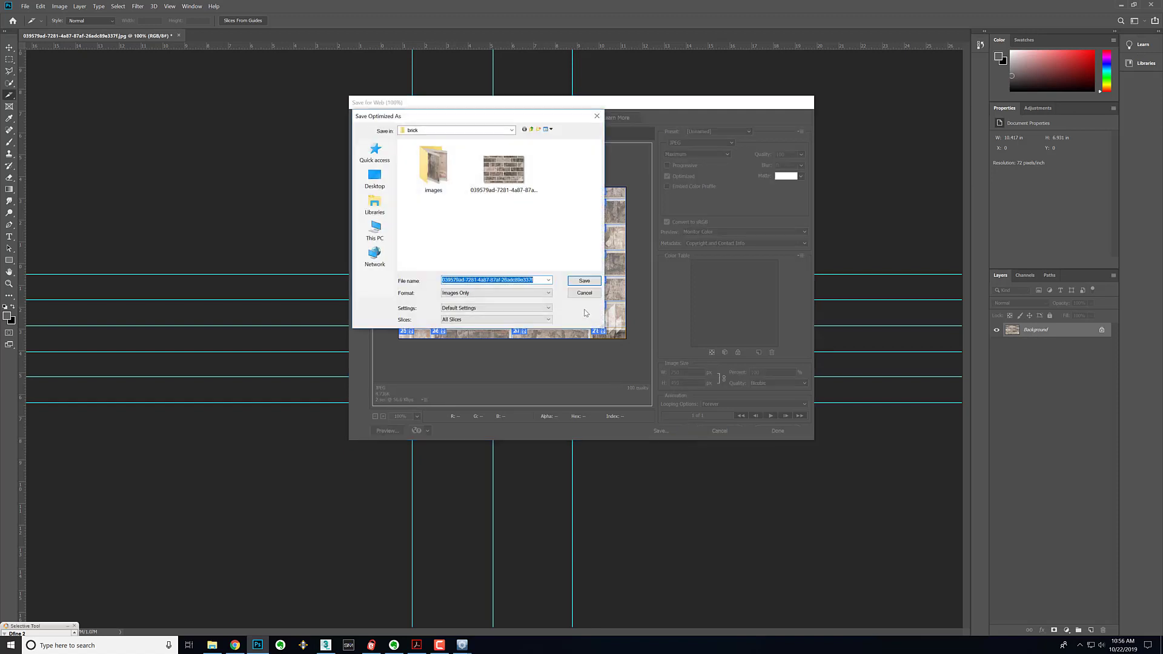
{"action": "right_click", "coordinate": [444, 222]}
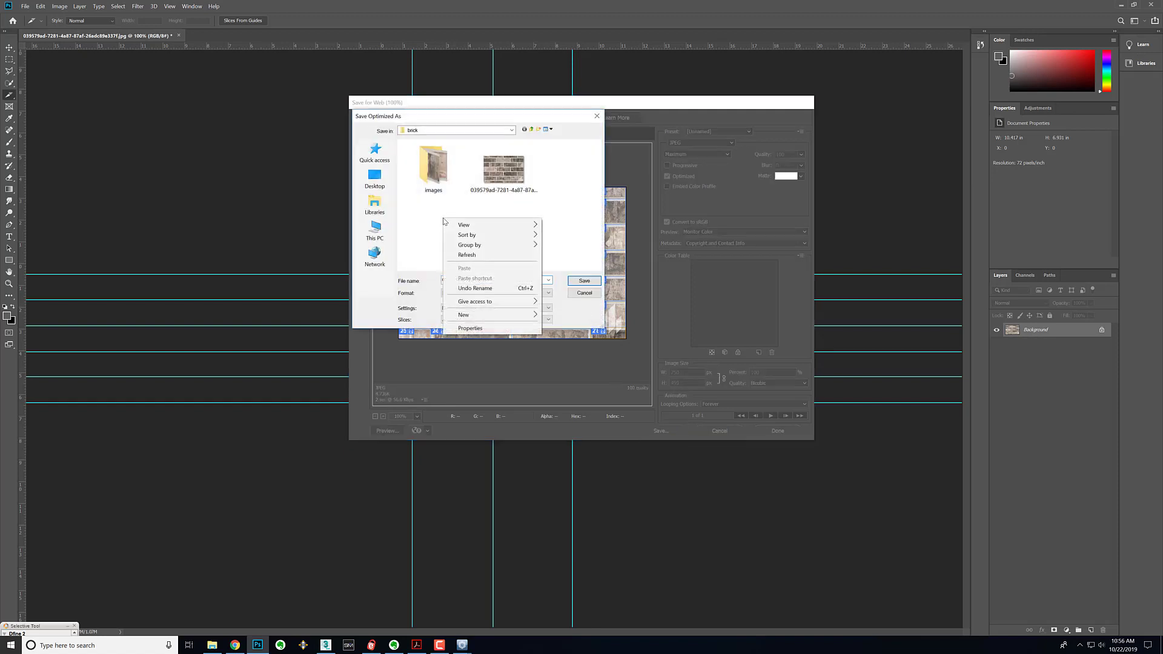
{"action": "mouse_move", "coordinate": [521, 315]}
{"action": "left_click", "coordinate": [565, 319]}
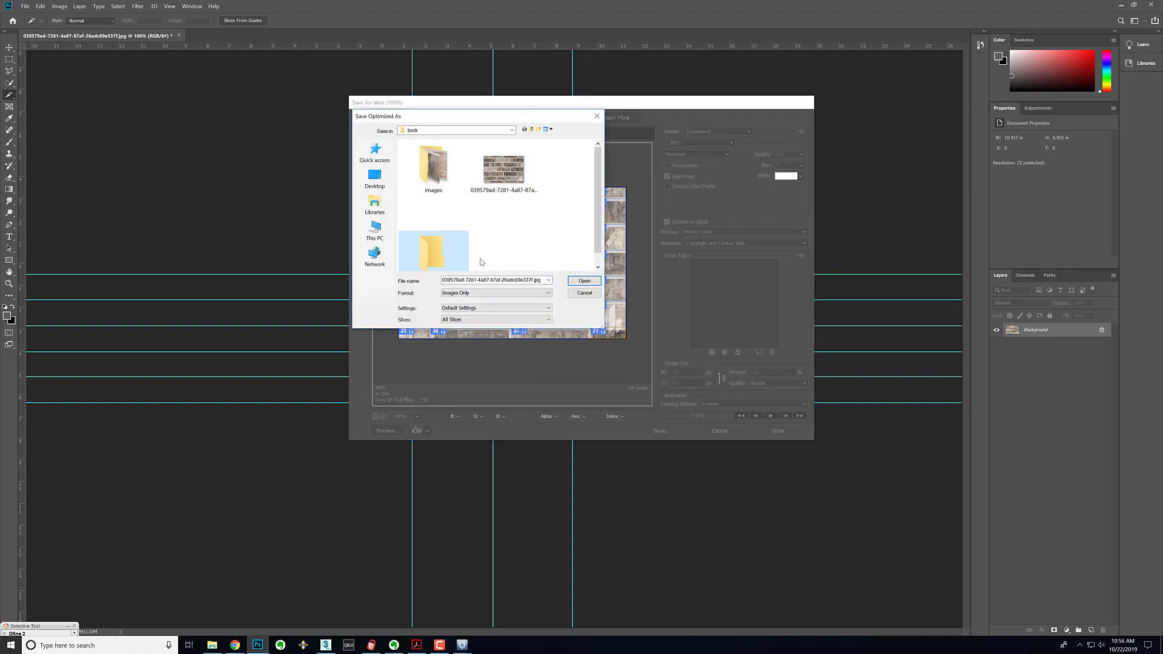
{"action": "left_click", "coordinate": [506, 250]}
{"action": "double_click", "coordinate": [442, 253]}
{"action": "left_click", "coordinate": [579, 283]}
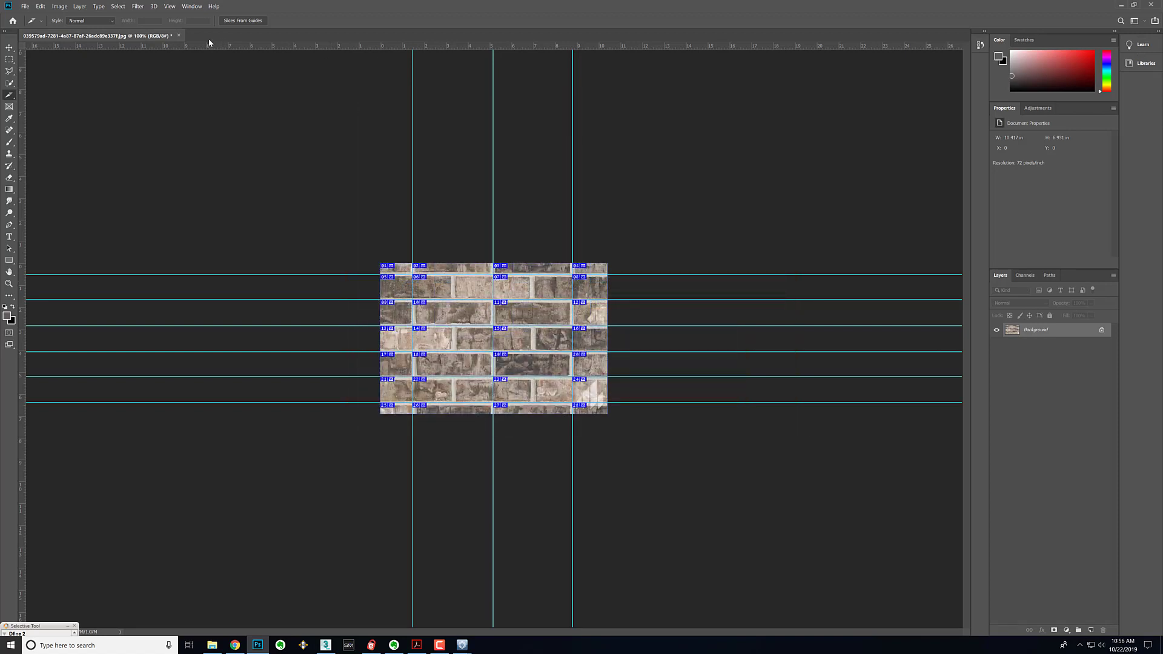
- Close the sliced brick photo without saving, and browse to the brick folder's images subfolder in an enlarged Open dialog
{"action": "left_click", "coordinate": [179, 36]}
{"action": "left_click", "coordinate": [607, 240]}
{"action": "left_click", "coordinate": [24, 6]}
{"action": "left_click", "coordinate": [32, 23]}
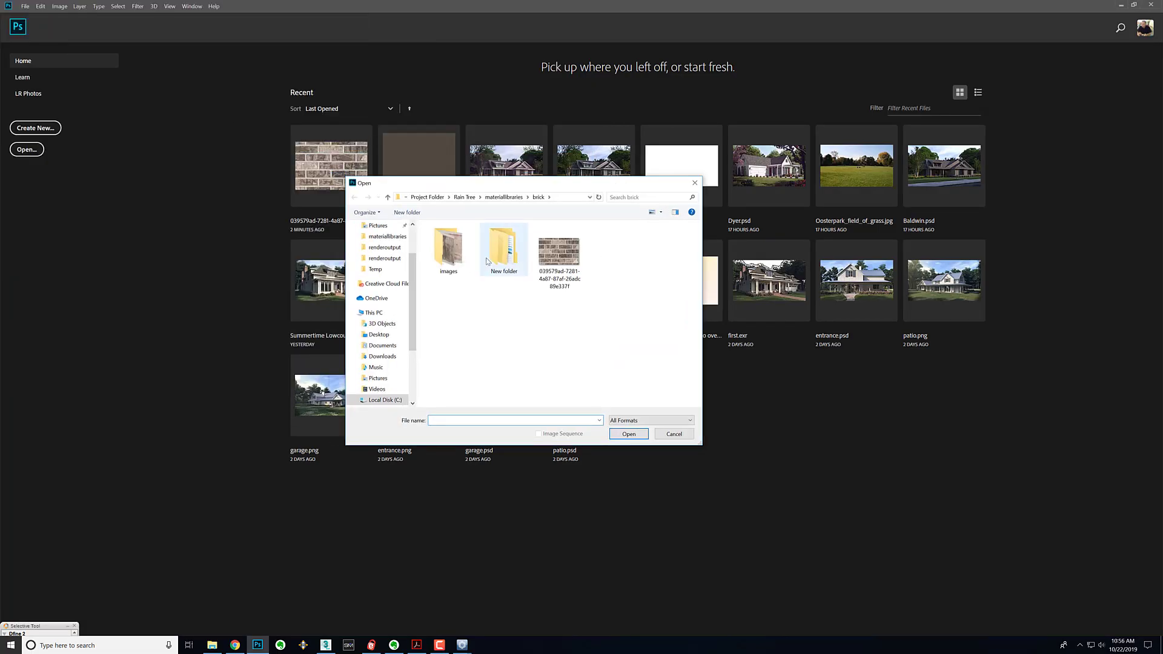
{"action": "double_click", "coordinate": [449, 249]}
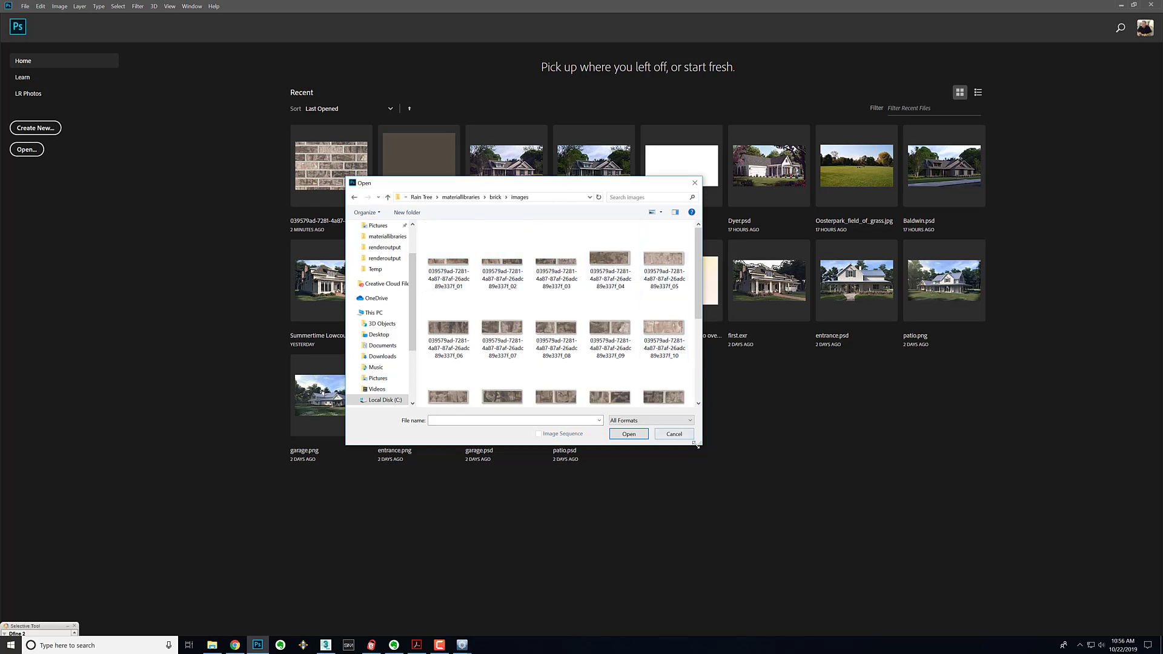
{"action": "left_click_drag", "start_coordinate": [700, 444], "coordinate": [804, 497]}
- Delete the unusable slice images from brick/images: numbers 01 to 04, 07 to 10, 13 to 15 and 18 to 21
{"action": "left_click", "coordinate": [449, 258]}
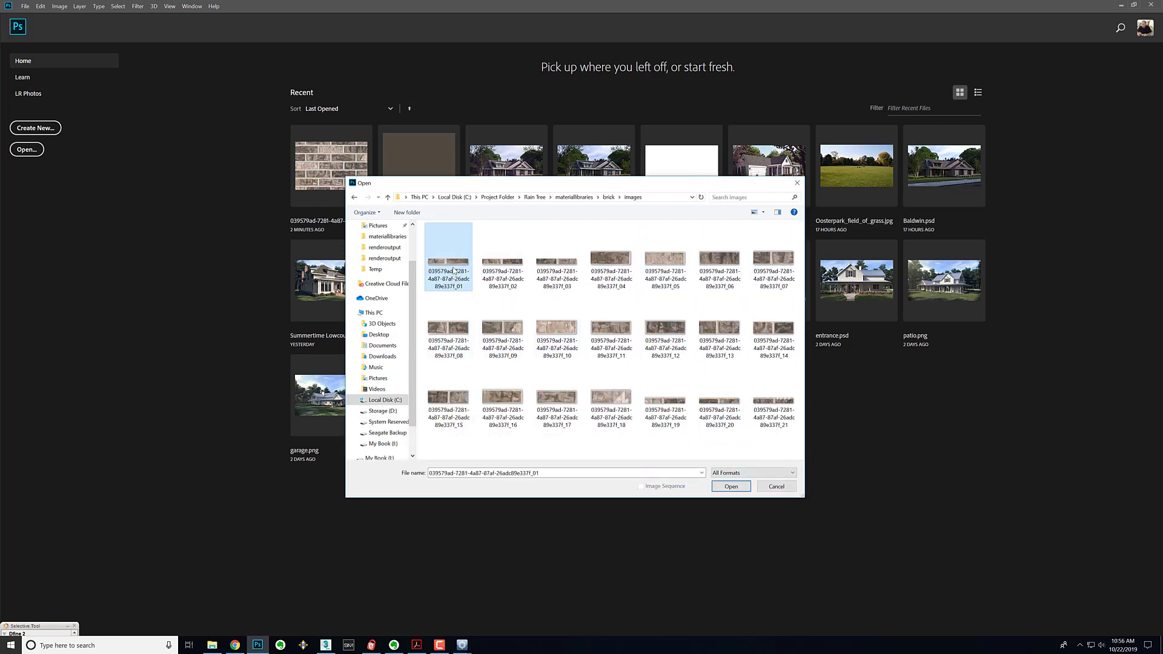
{"action": "left_click", "coordinate": [502, 257], "text": "ctrl"}
{"action": "left_click", "coordinate": [556, 258], "text": "ctrl"}
{"action": "left_click", "coordinate": [601, 264], "text": "ctrl"}
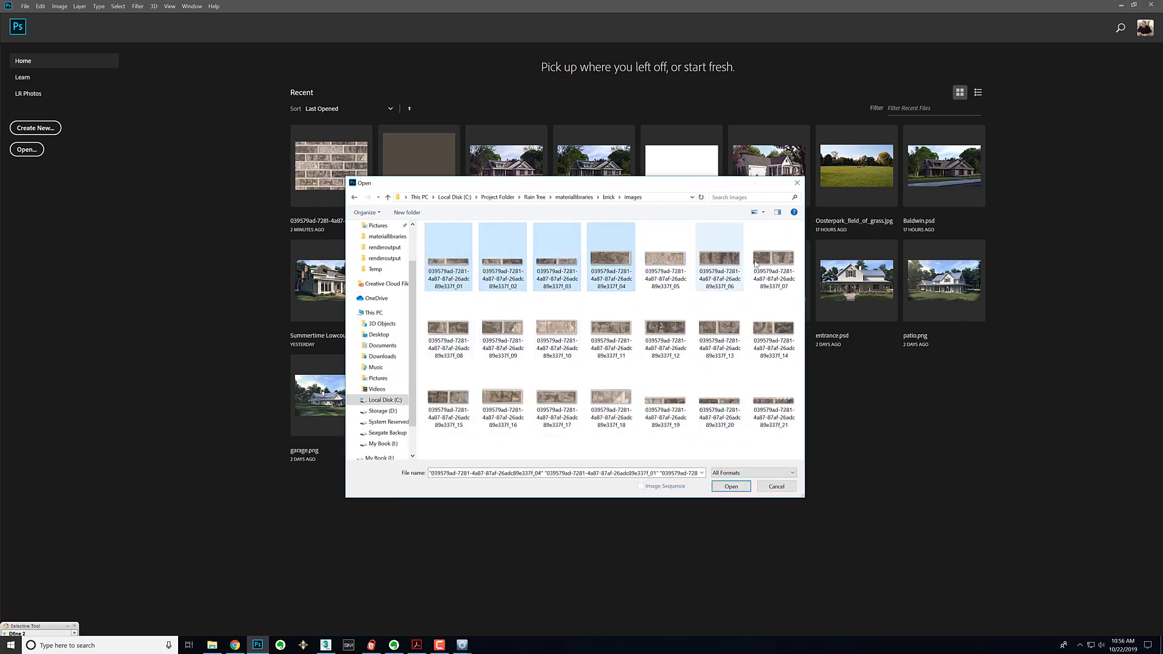
{"action": "left_click", "coordinate": [774, 263], "text": "ctrl"}
{"action": "left_click", "coordinate": [780, 332], "text": "ctrl"}
{"action": "left_click", "coordinate": [721, 330], "text": "ctrl"}
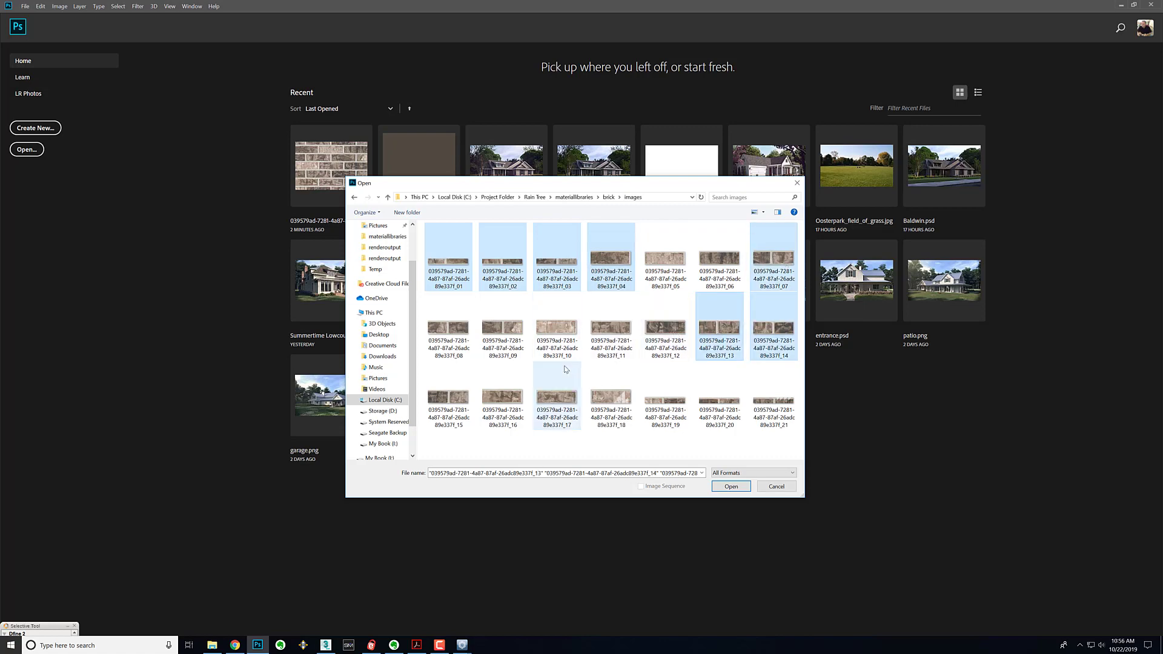
{"action": "left_click", "coordinate": [559, 343], "text": "ctrl"}
{"action": "left_click", "coordinate": [509, 336], "text": "ctrl"}
{"action": "left_click", "coordinate": [463, 339], "text": "ctrl"}
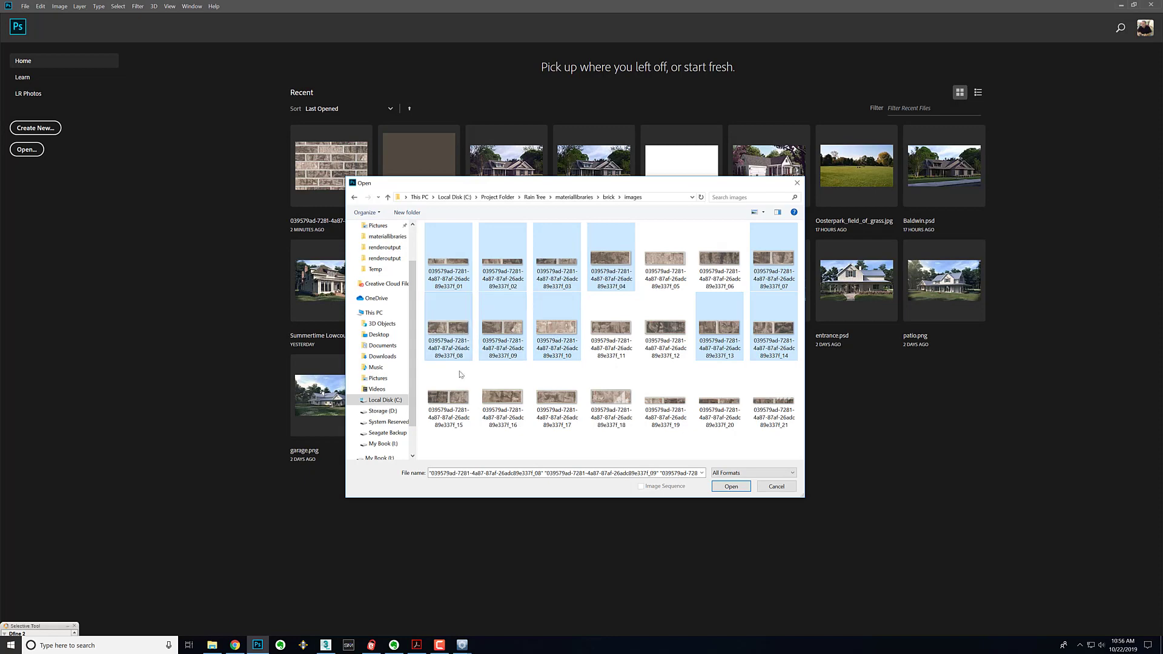
{"action": "left_click", "coordinate": [460, 396], "text": "ctrl"}
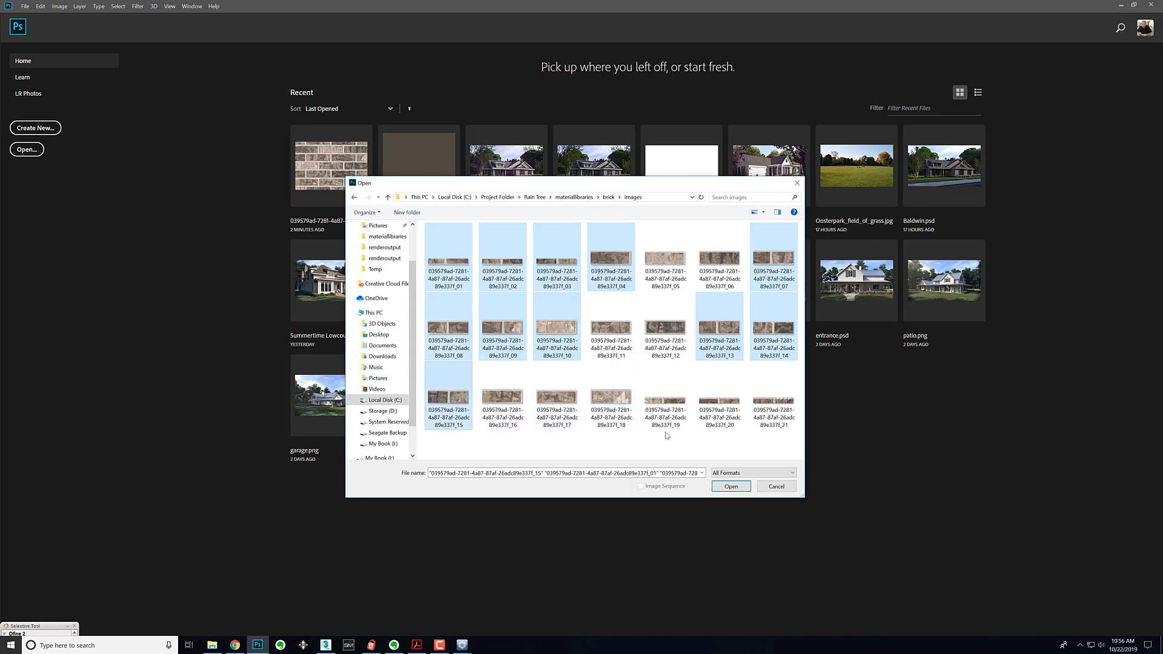
{"action": "left_click", "coordinate": [619, 405], "text": "ctrl"}
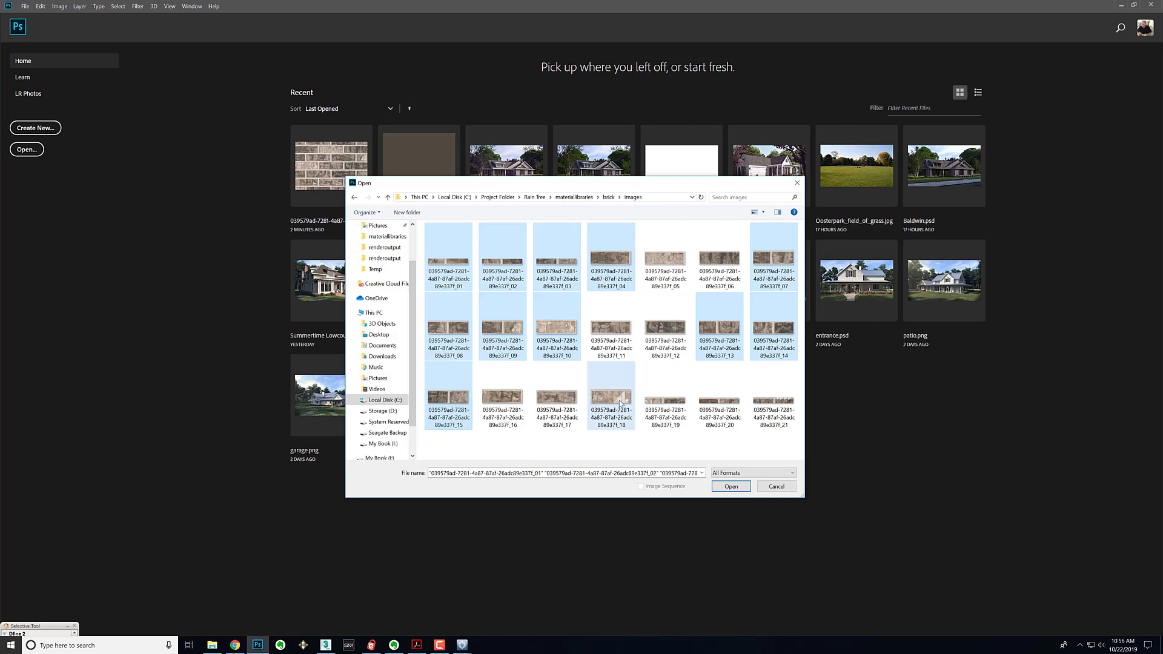
{"action": "left_click", "coordinate": [657, 408], "text": "ctrl"}
{"action": "left_click", "coordinate": [718, 405], "text": "ctrl"}
{"action": "left_click", "coordinate": [764, 404], "text": "ctrl"}
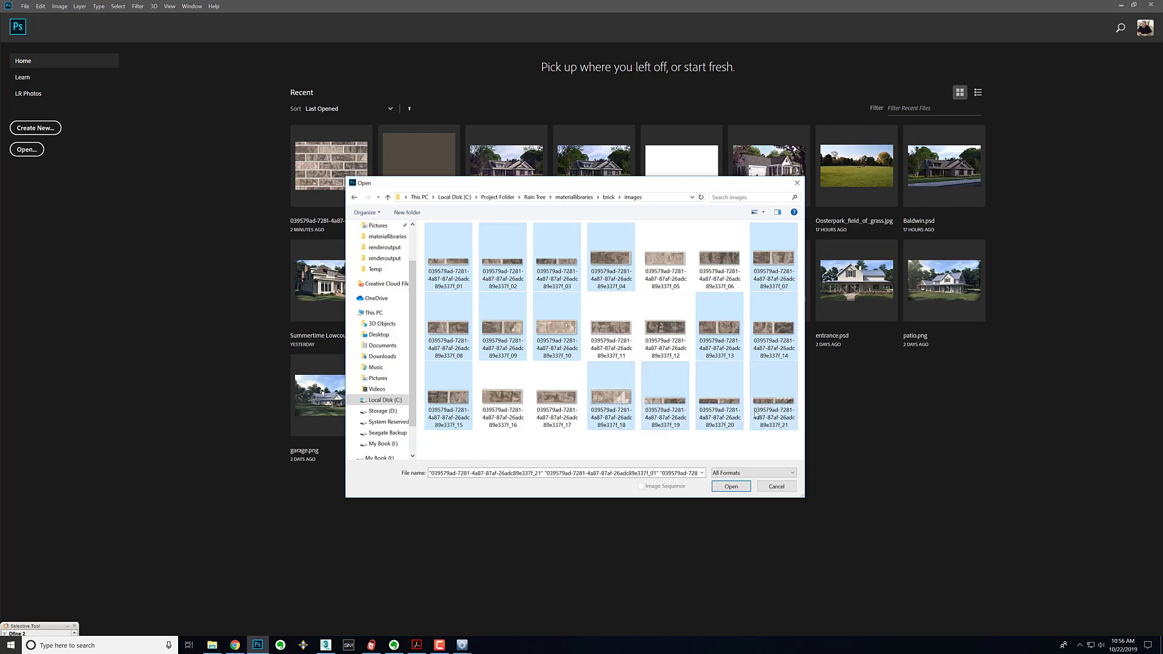
{"action": "key", "text": "Delete"}
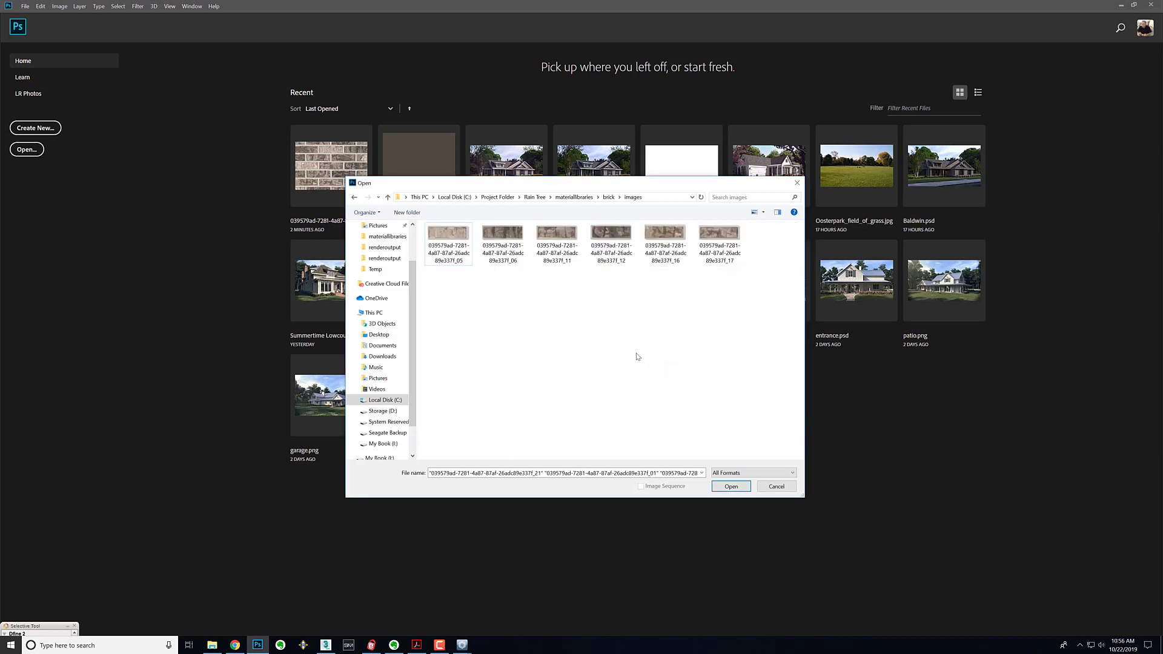
- In the images subfolder of brick/New folder, delete every slice image except numbers 10, 11, 18 and 19
{"action": "left_click", "coordinate": [609, 196]}
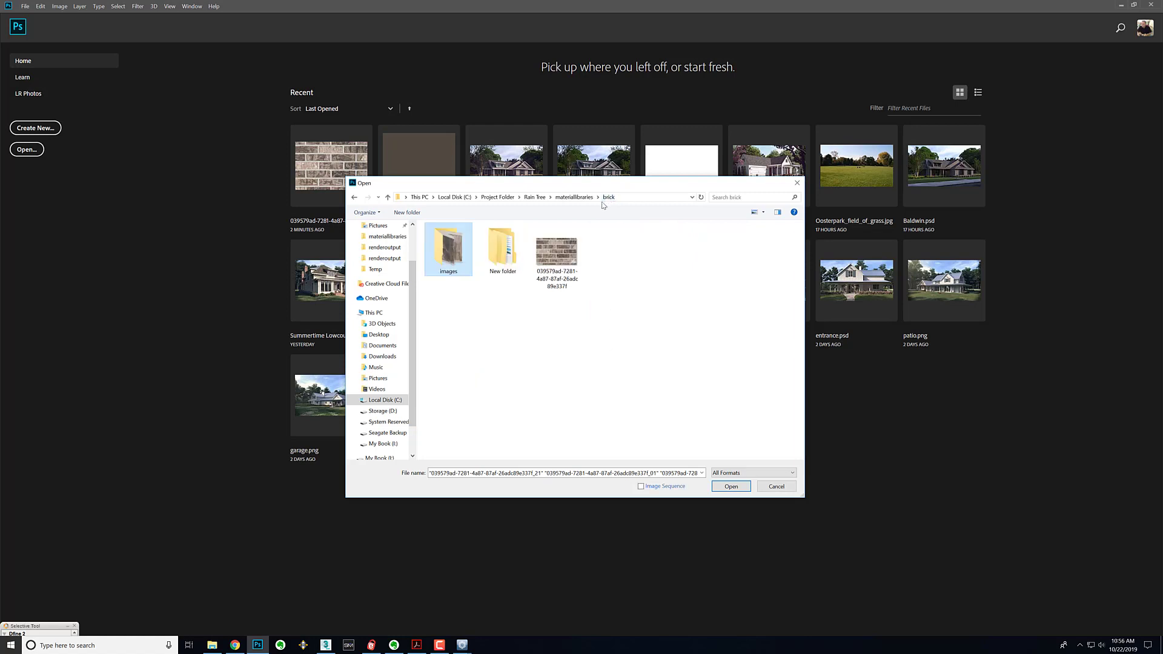
{"action": "double_click", "coordinate": [503, 252]}
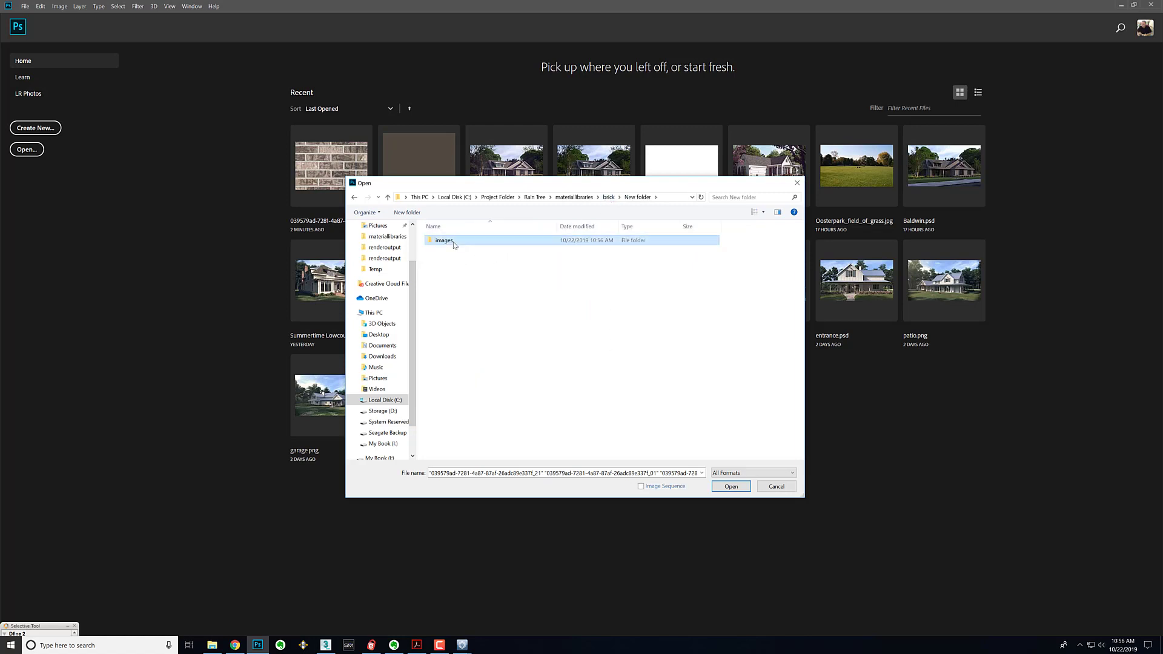
{"action": "double_click", "coordinate": [506, 248]}
{"action": "left_click", "coordinate": [449, 247]}
{"action": "left_click", "coordinate": [502, 247], "text": "ctrl"}
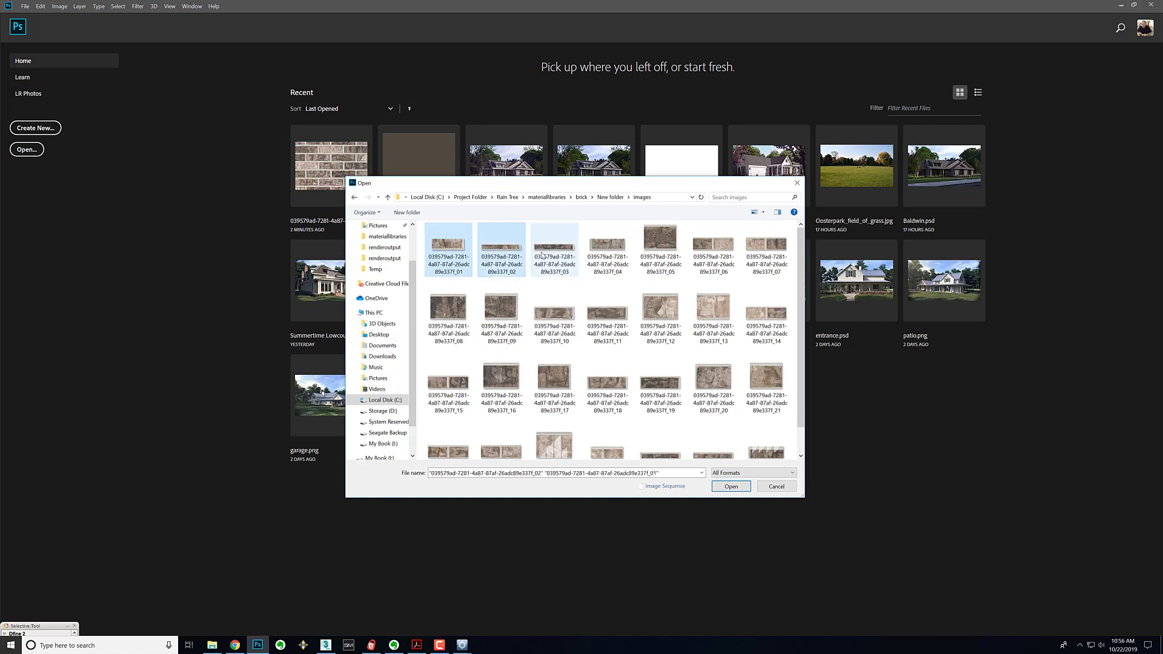
{"action": "left_click", "coordinate": [554, 247], "text": "ctrl"}
{"action": "left_click", "coordinate": [607, 245], "text": "ctrl"}
{"action": "left_click", "coordinate": [660, 245], "text": "ctrl"}
{"action": "left_click", "coordinate": [713, 245], "text": "ctrl"}
{"action": "left_click", "coordinate": [766, 245], "text": "ctrl"}
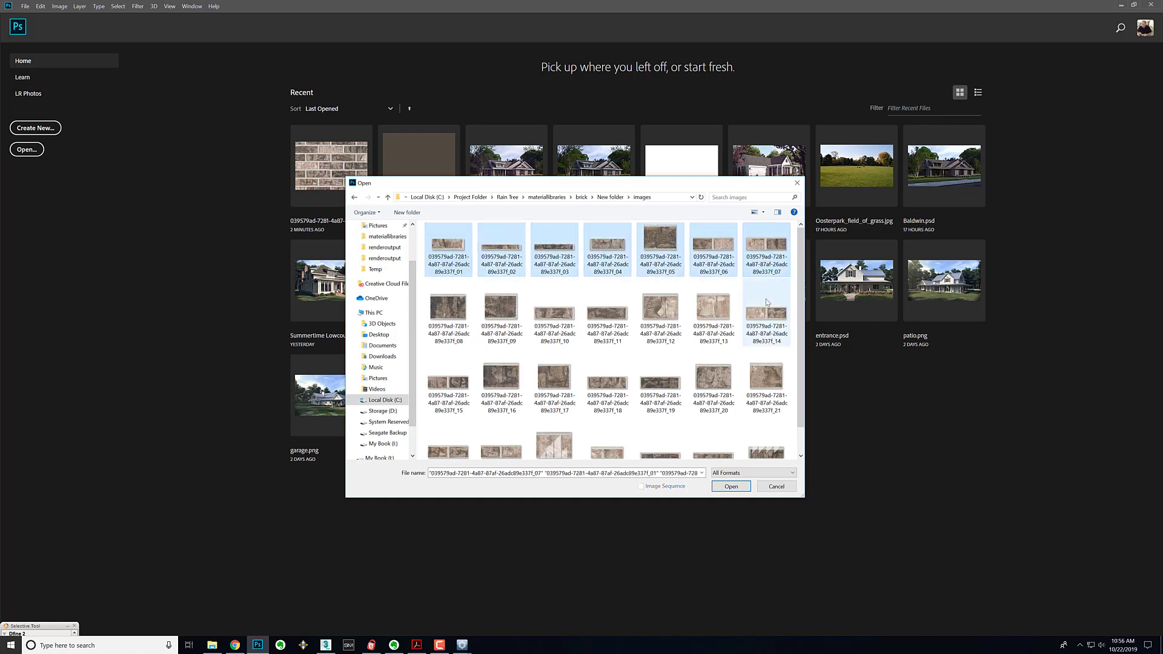
{"action": "left_click", "coordinate": [766, 312], "text": "ctrl"}
{"action": "left_click", "coordinate": [724, 311], "text": "ctrl"}
{"action": "left_click", "coordinate": [671, 311], "text": "ctrl"}
{"action": "left_click", "coordinate": [501, 309], "text": "ctrl"}
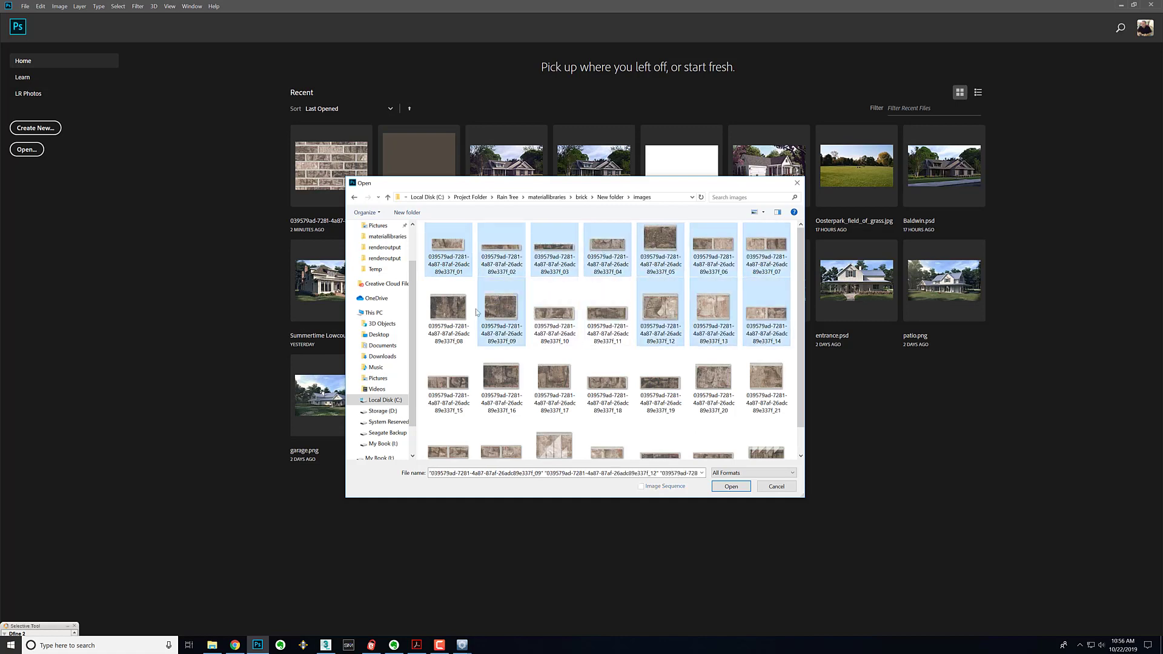
{"action": "left_click", "coordinate": [448, 309], "text": "ctrl"}
{"action": "left_click", "coordinate": [471, 373], "text": "ctrl"}
{"action": "left_click", "coordinate": [496, 378], "text": "ctrl"}
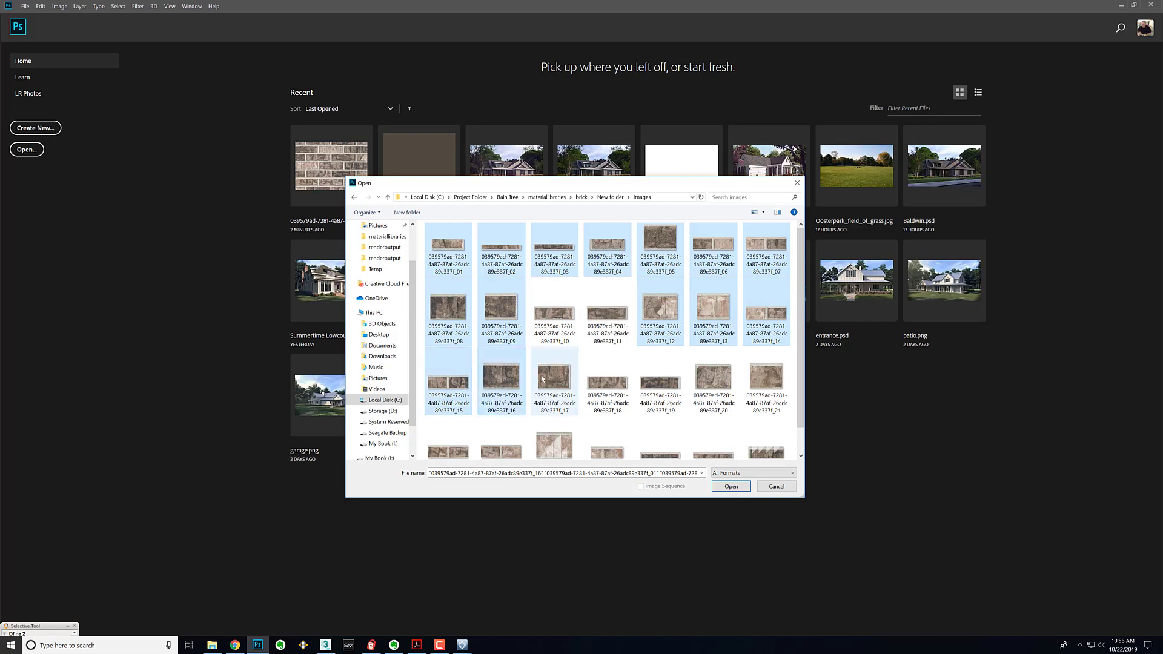
{"action": "left_click", "coordinate": [555, 377], "text": "ctrl"}
{"action": "left_click", "coordinate": [713, 377], "text": "ctrl"}
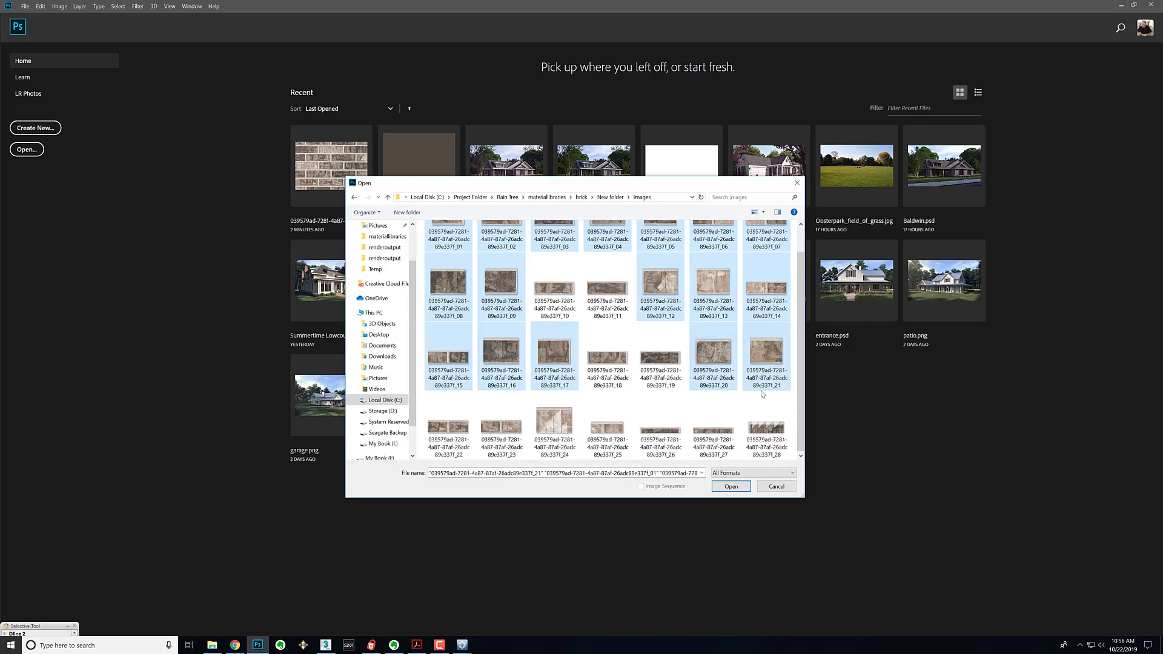
{"action": "left_click", "coordinate": [766, 432], "text": "ctrl"}
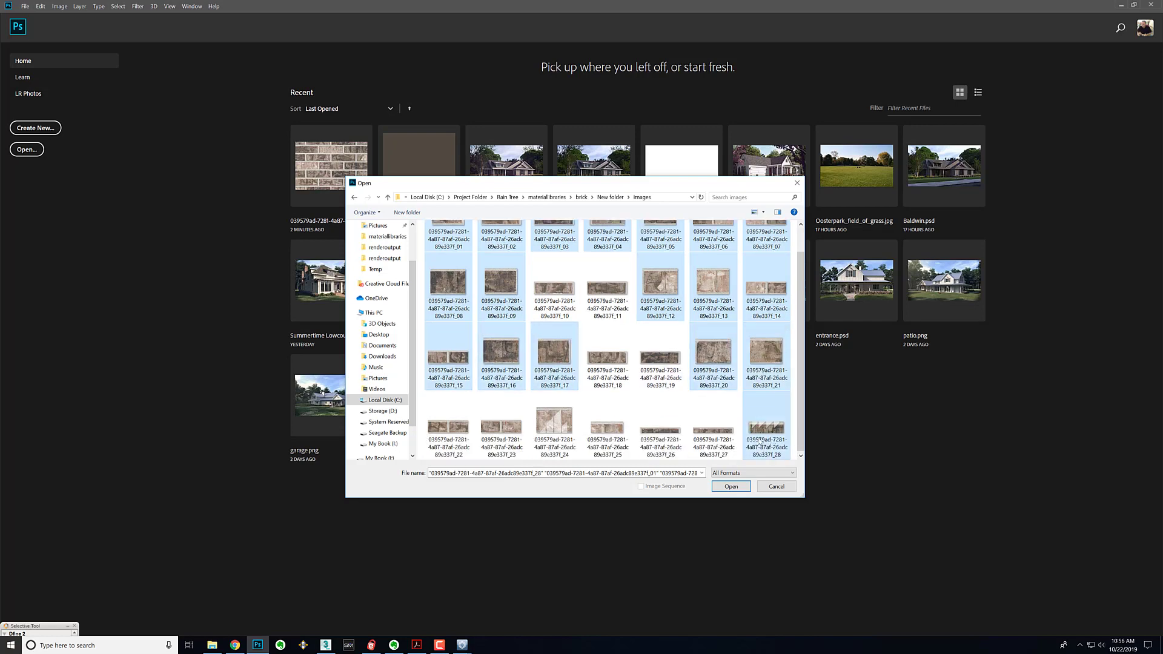
{"action": "left_click", "coordinate": [715, 431], "text": "ctrl"}
{"action": "left_click", "coordinate": [660, 431], "text": "ctrl"}
{"action": "left_click", "coordinate": [607, 431], "text": "ctrl"}
{"action": "left_click", "coordinate": [553, 431], "text": "ctrl"}
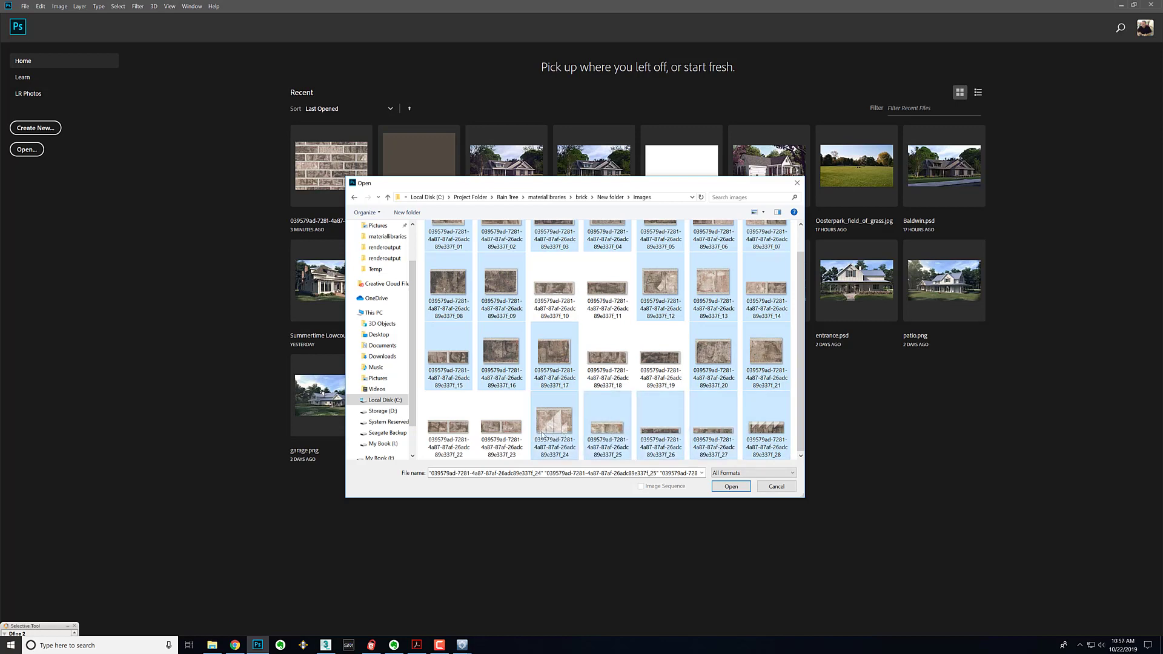
{"action": "left_click", "coordinate": [468, 432], "text": "ctrl"}
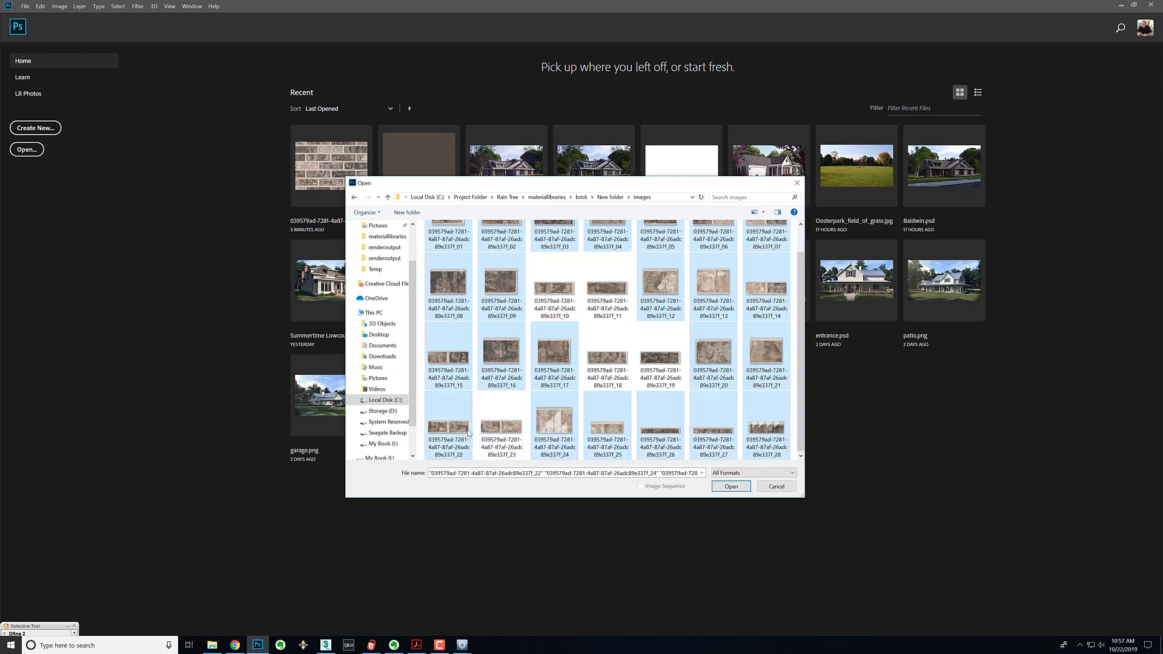
{"action": "key", "text": "Delete"}
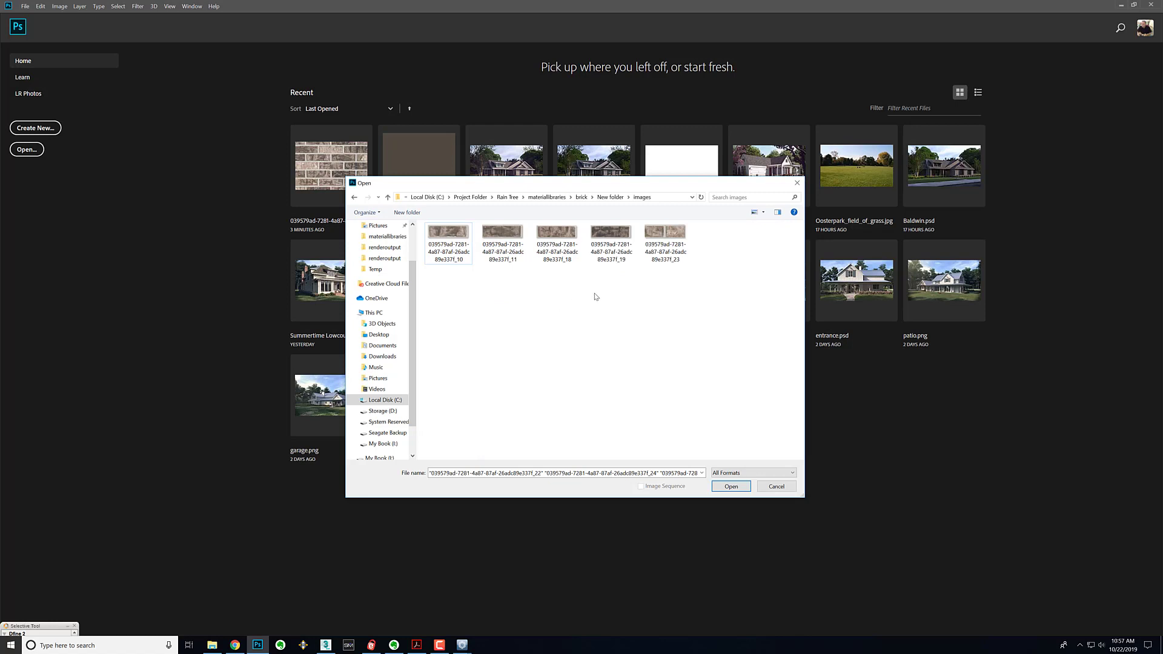
{"action": "left_click", "coordinate": [674, 236]}
{"action": "key", "text": "Delete"}
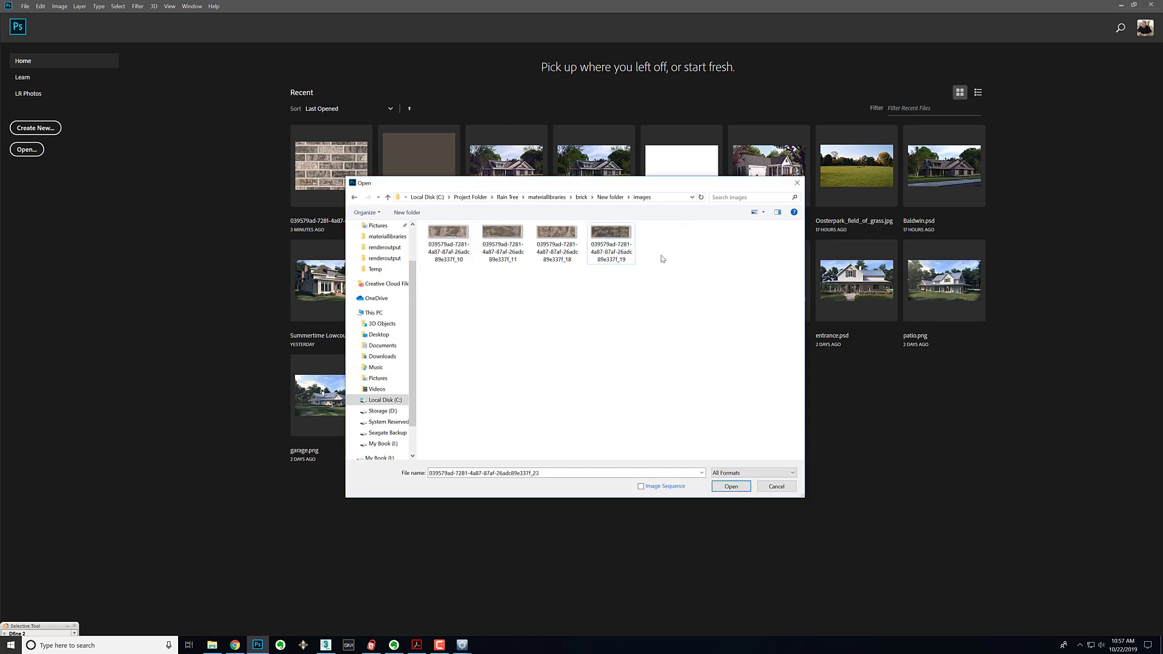
- Move the four remaining slices into brick/images, skipping the file whose name already exists there, and go up to the materiallibraries folder
{"action": "left_click_drag", "start_coordinate": [673, 279], "coordinate": [445, 233]}
{"action": "right_click", "coordinate": [445, 233]}
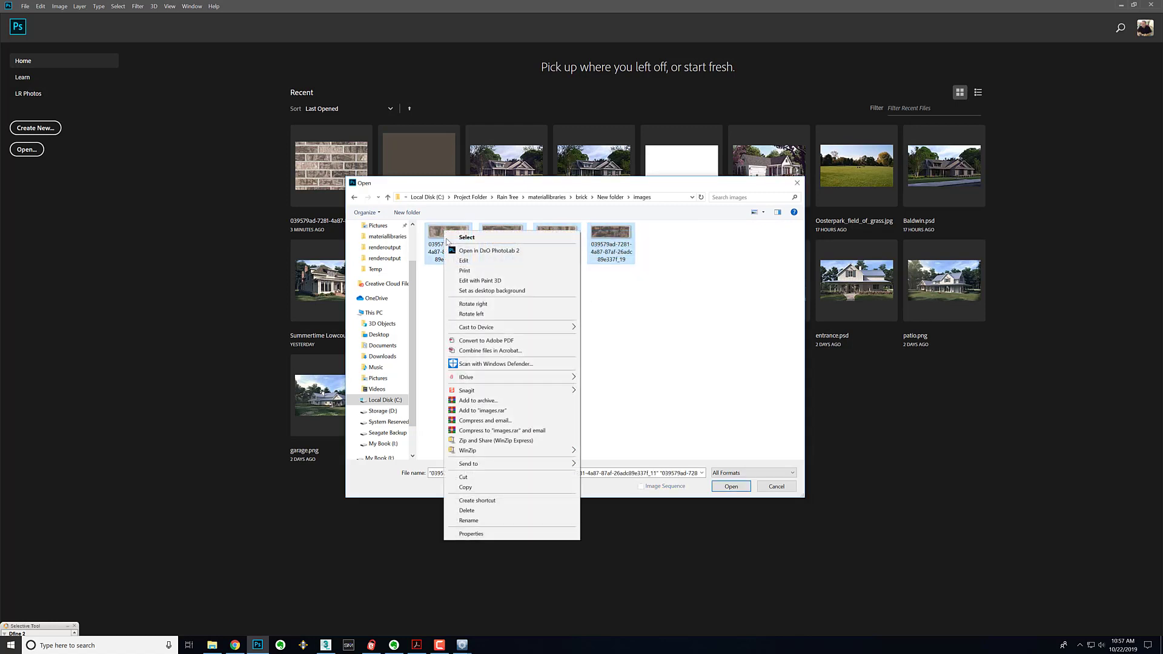
{"action": "left_click", "coordinate": [463, 475]}
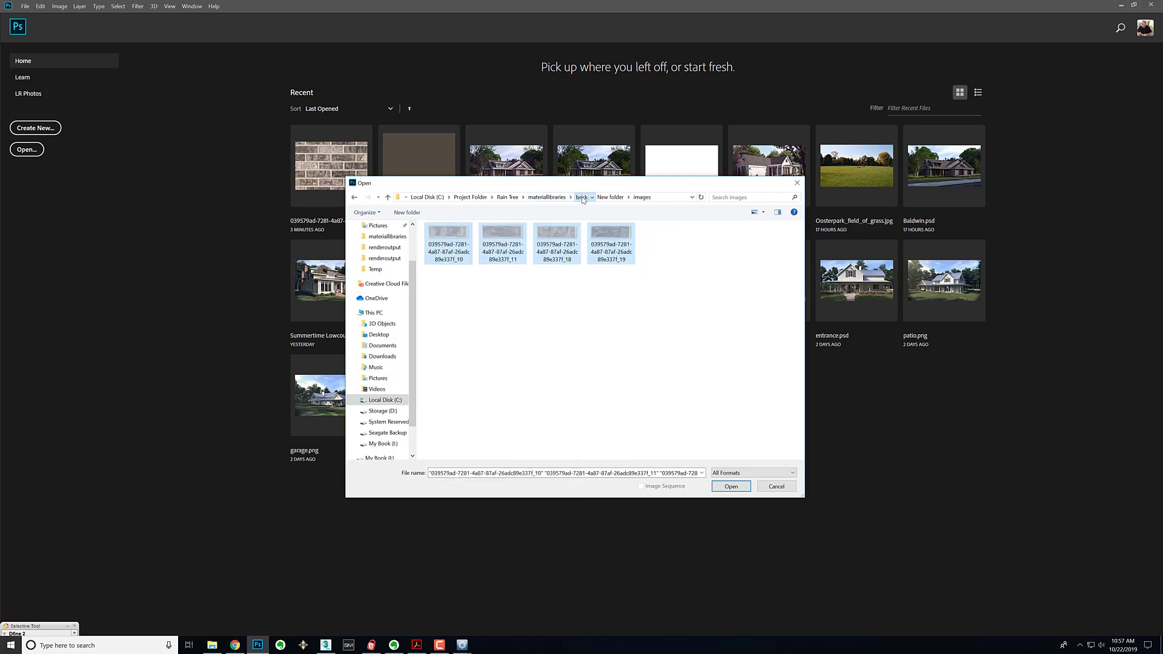
{"action": "left_click", "coordinate": [582, 196]}
{"action": "double_click", "coordinate": [448, 242]}
{"action": "right_click", "coordinate": [539, 324]}
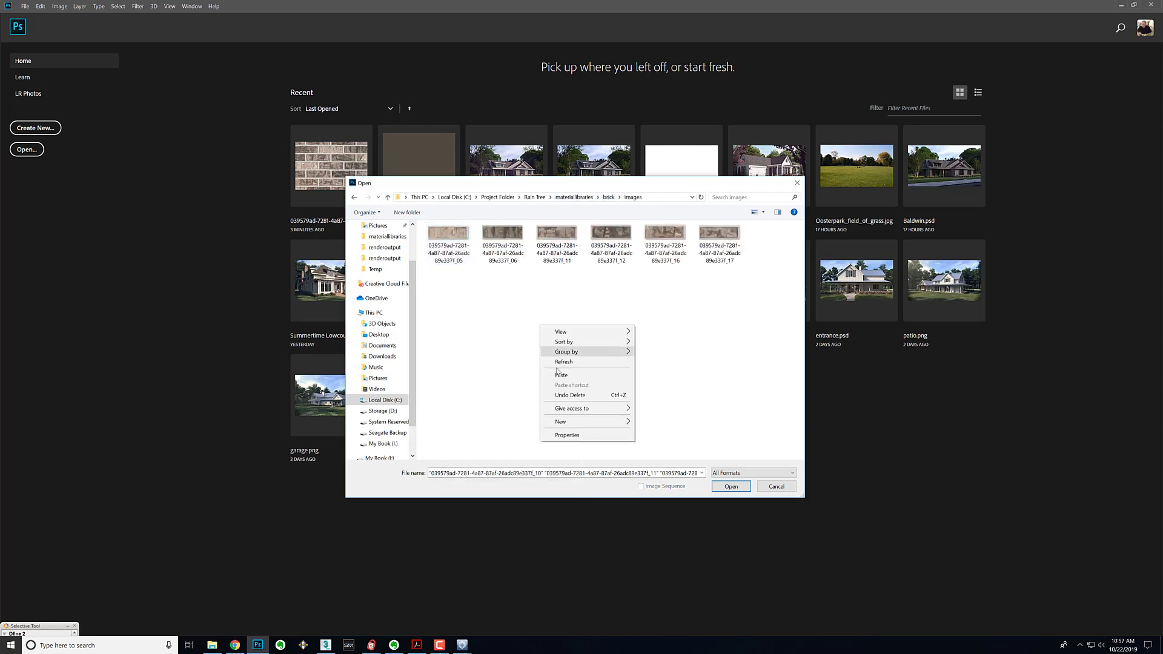
{"action": "left_click", "coordinate": [563, 375]}
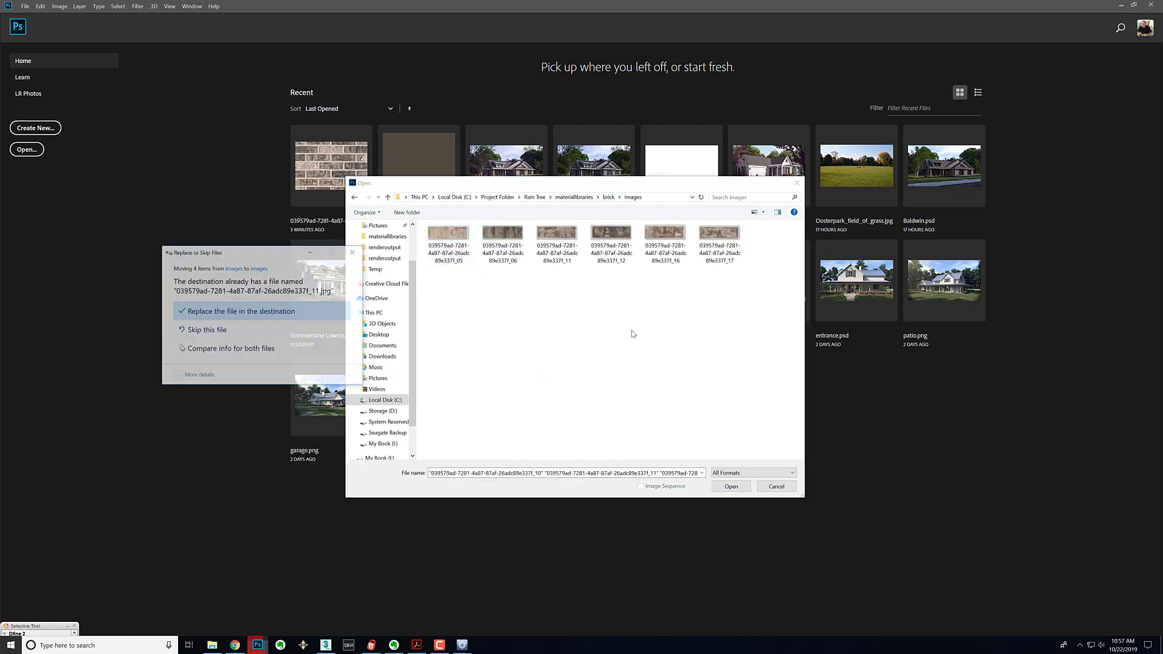
{"action": "left_click", "coordinate": [213, 329]}
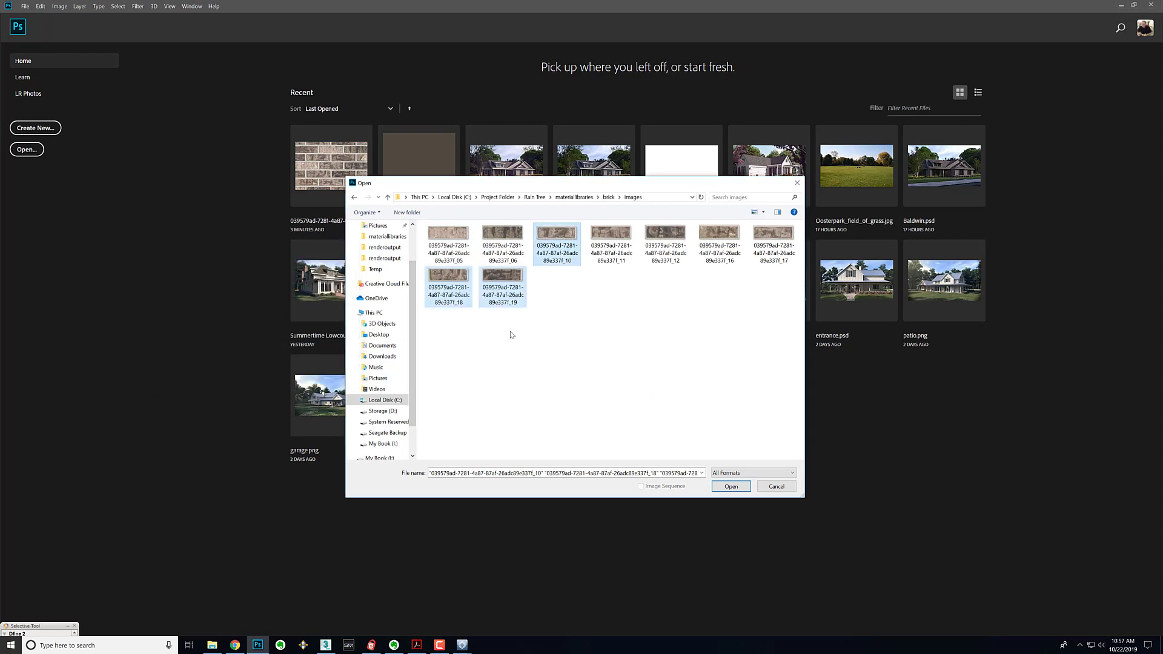
{"action": "left_click", "coordinate": [574, 197]}
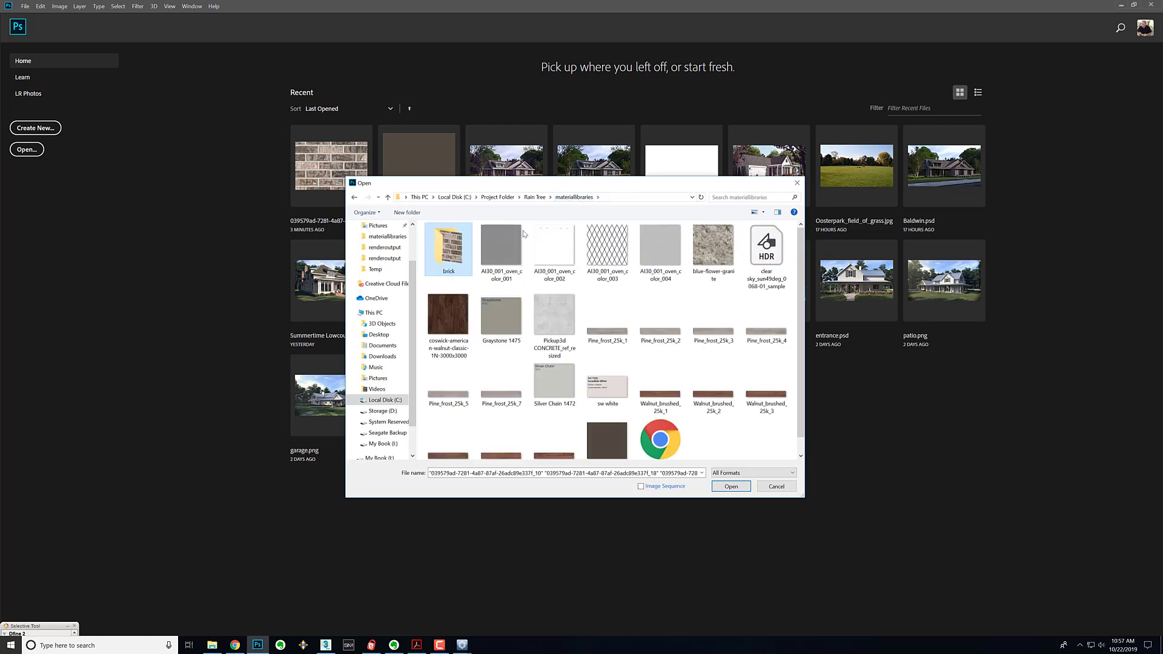
- Rename all the slice images in the brick folder's images subfolder as a batch with the base name diffused
{"action": "double_click", "coordinate": [442, 253]}
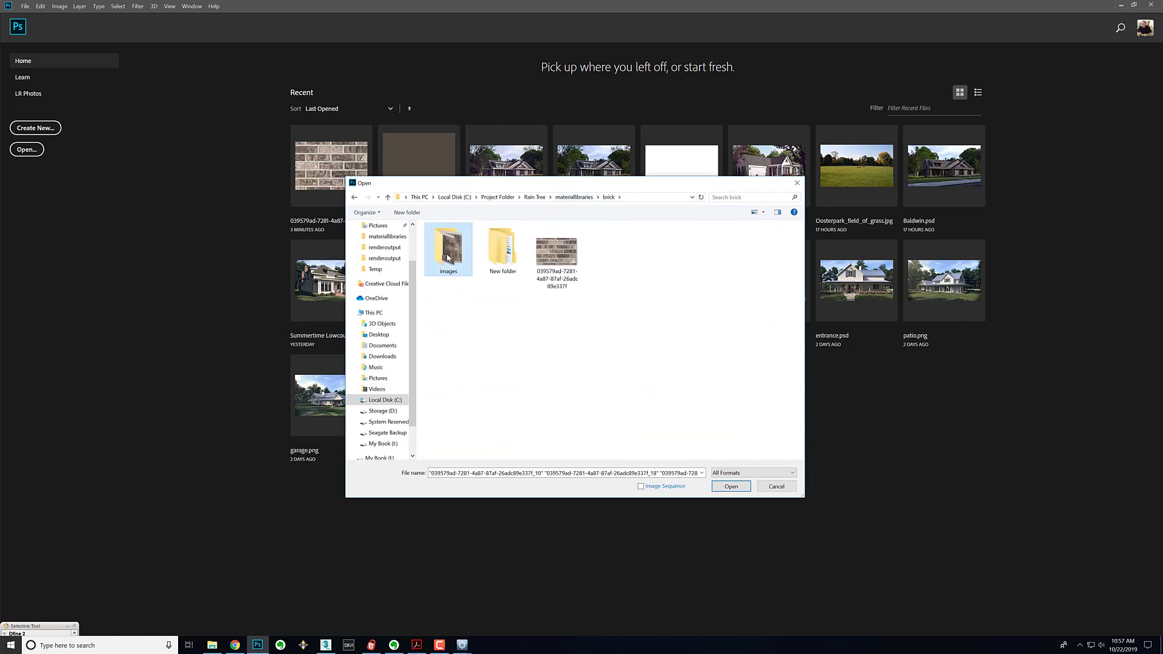
{"action": "double_click", "coordinate": [445, 251]}
{"action": "left_click_drag", "start_coordinate": [763, 322], "coordinate": [450, 223]}
{"action": "right_click", "coordinate": [451, 233]}
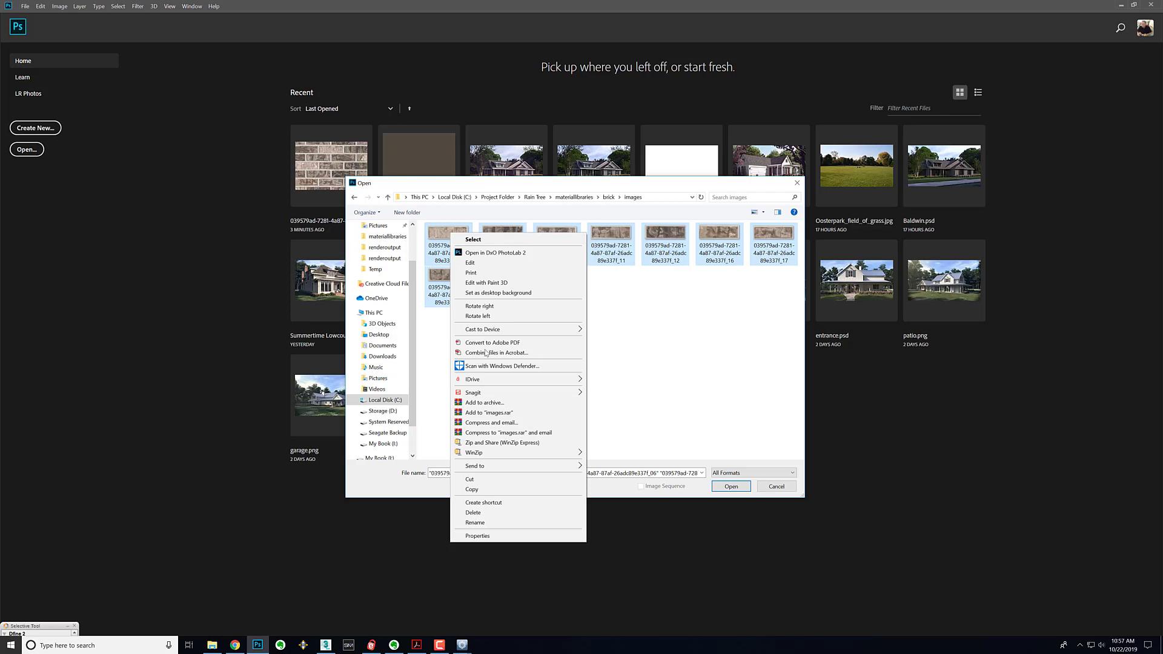
{"action": "left_click", "coordinate": [483, 519]}
{"action": "type", "text": "b"}
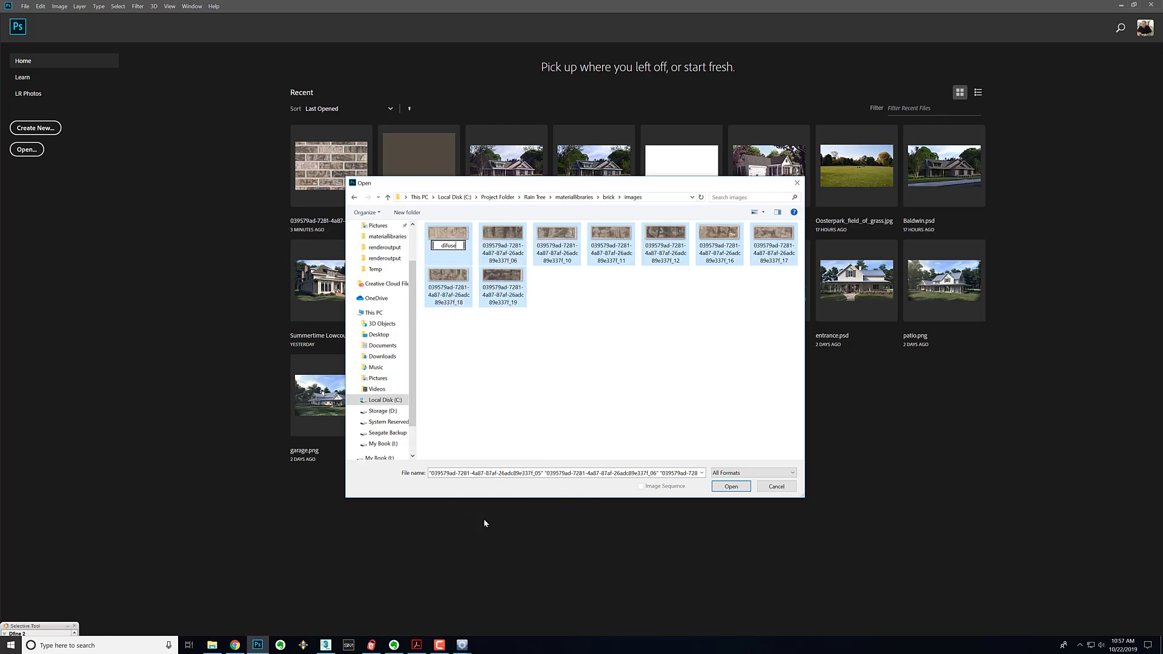
{"action": "key", "text": "BackSpace"}
{"action": "key", "text": "BackSpace"}
{"action": "key", "text": "BackSpace"}
{"action": "key", "text": "BackSpace"}
{"action": "key", "text": "BackSpace"}
{"action": "type", "text": "diffused"}
{"action": "key", "text": "Return"}
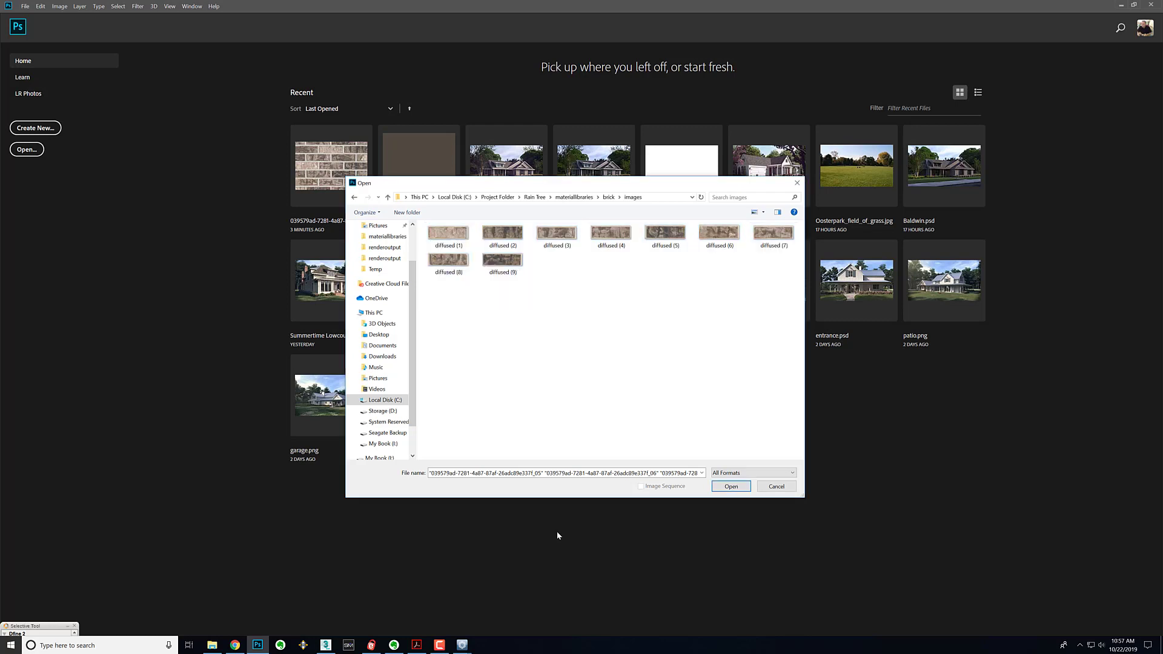
- Move all the diffused images from brick/images into the images subfolder of brick/New folder
{"action": "right_click_drag", "start_coordinate": [757, 341], "coordinate": [451, 233]}
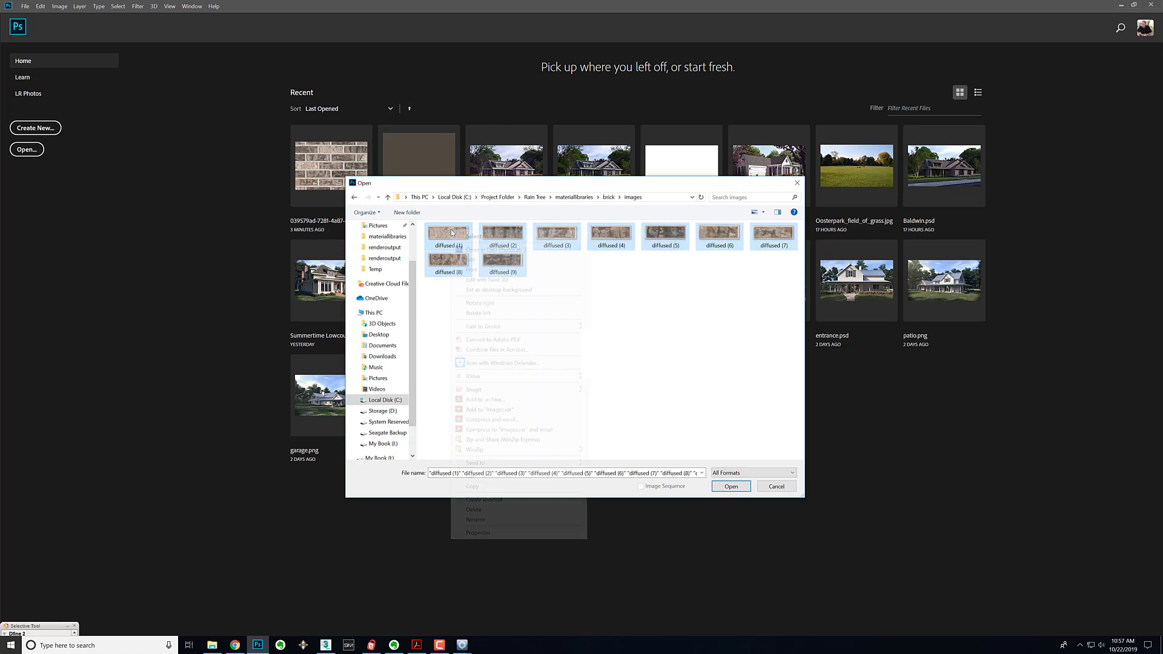
{"action": "left_click", "coordinate": [476, 476]}
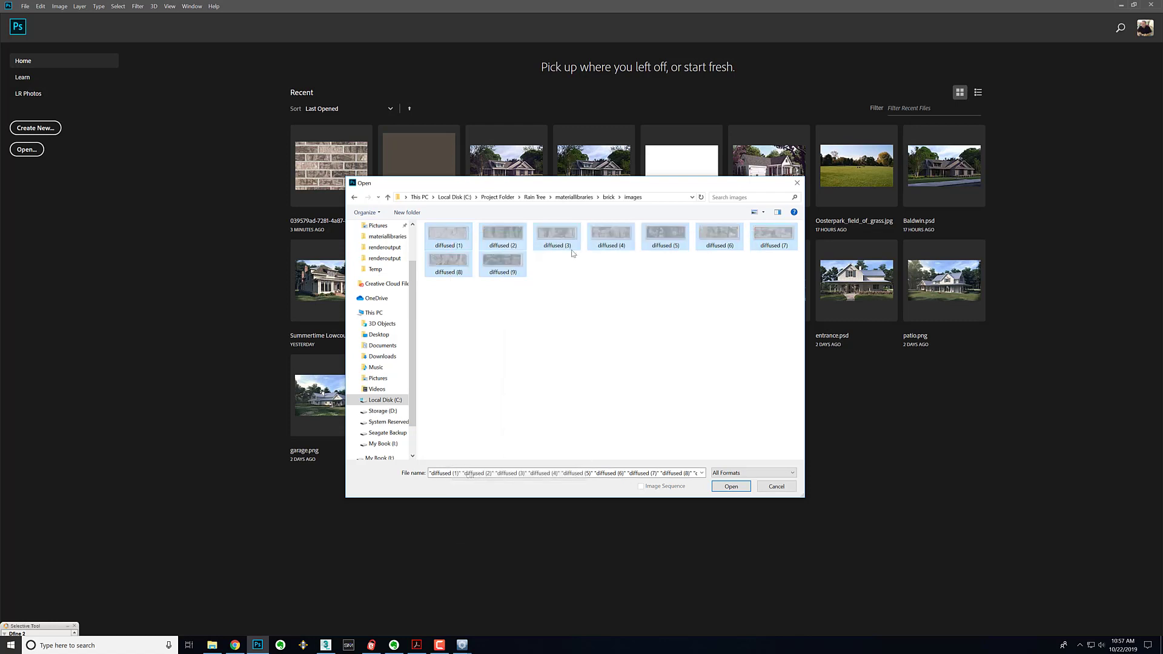
{"action": "left_click", "coordinate": [608, 197]}
{"action": "double_click", "coordinate": [501, 248]}
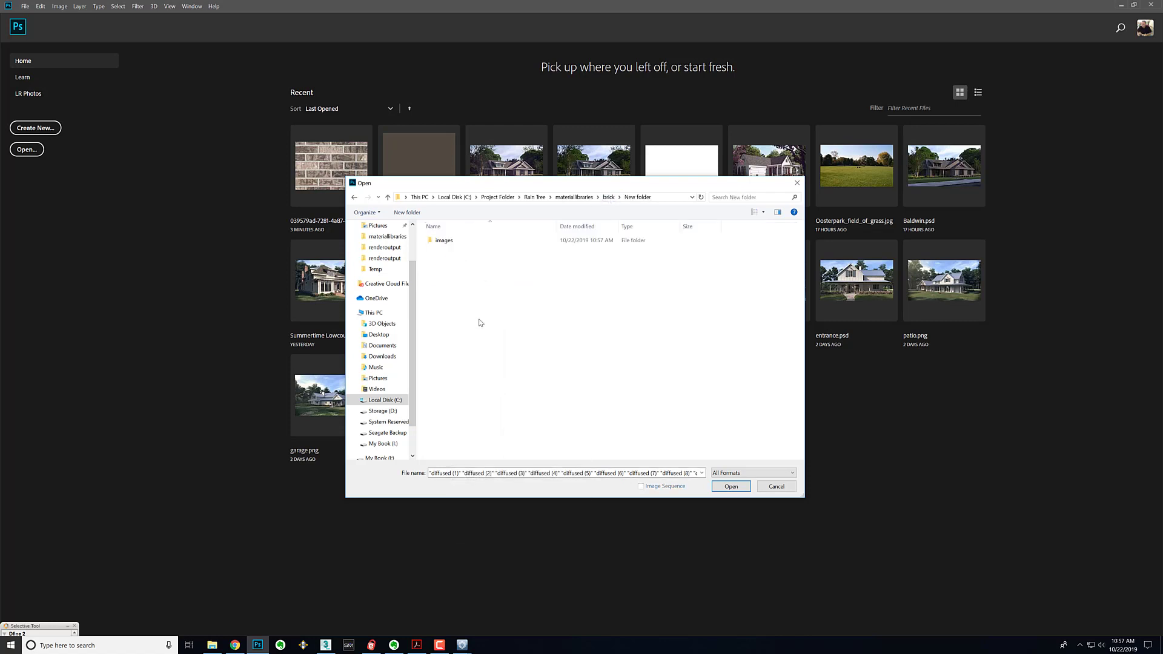
{"action": "right_click", "coordinate": [483, 318]}
{"action": "double_click", "coordinate": [445, 239]}
{"action": "right_click", "coordinate": [466, 299]}
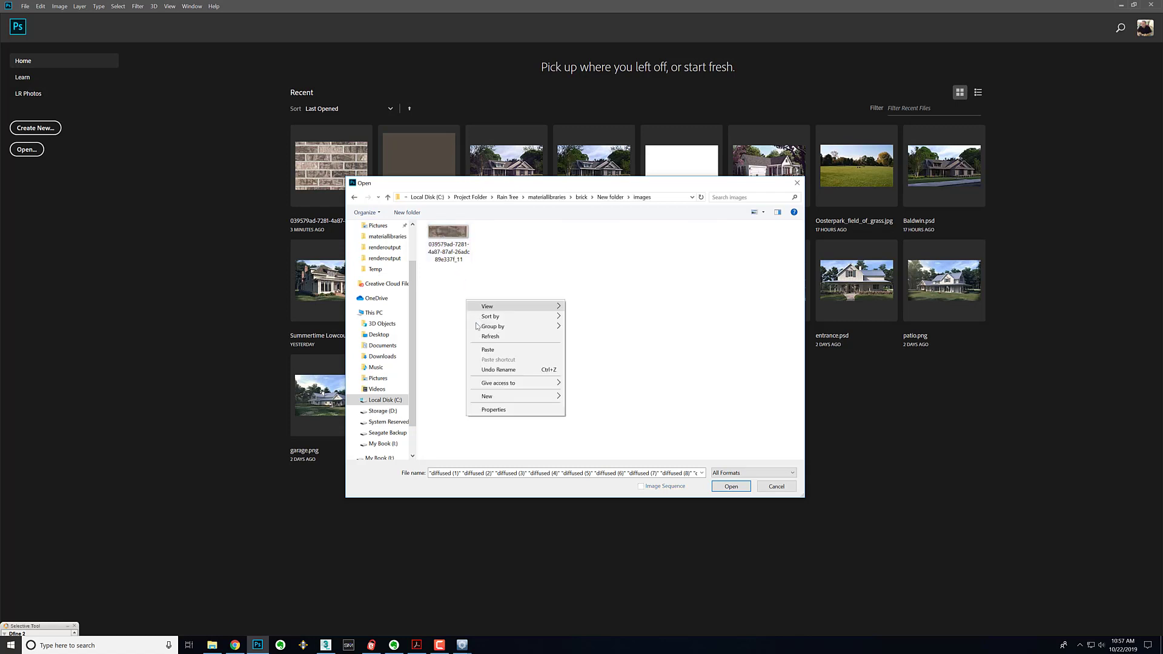
{"action": "left_click", "coordinate": [492, 356]}
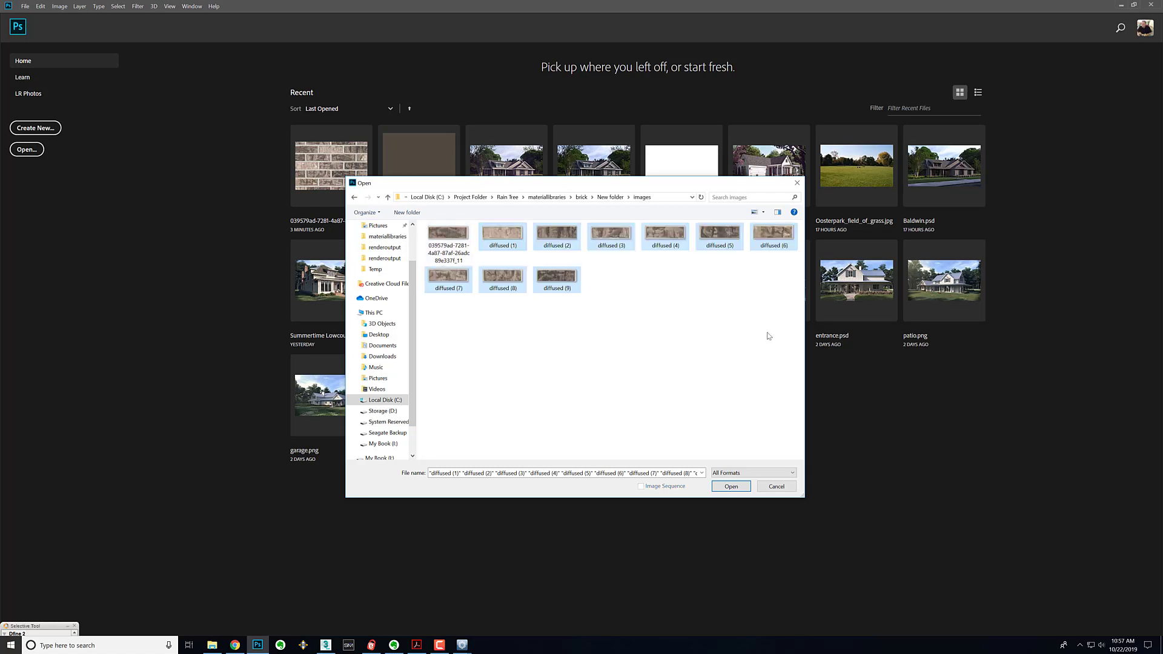
- Batch-rename every image in brick/New folder/images, including the leftover slice 11, with the base name diffused
{"action": "left_click_drag", "start_coordinate": [769, 335], "coordinate": [424, 223]}
{"action": "right_click", "coordinate": [455, 238]}
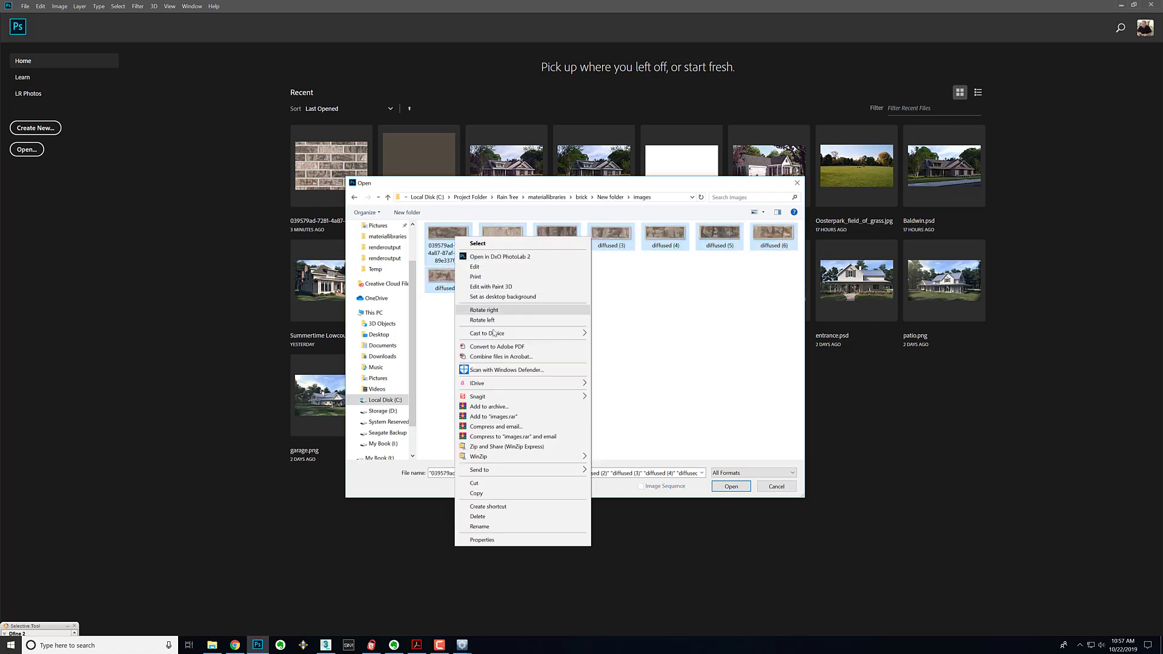
{"action": "left_click", "coordinate": [490, 526]}
{"action": "type", "text": "diffused"}
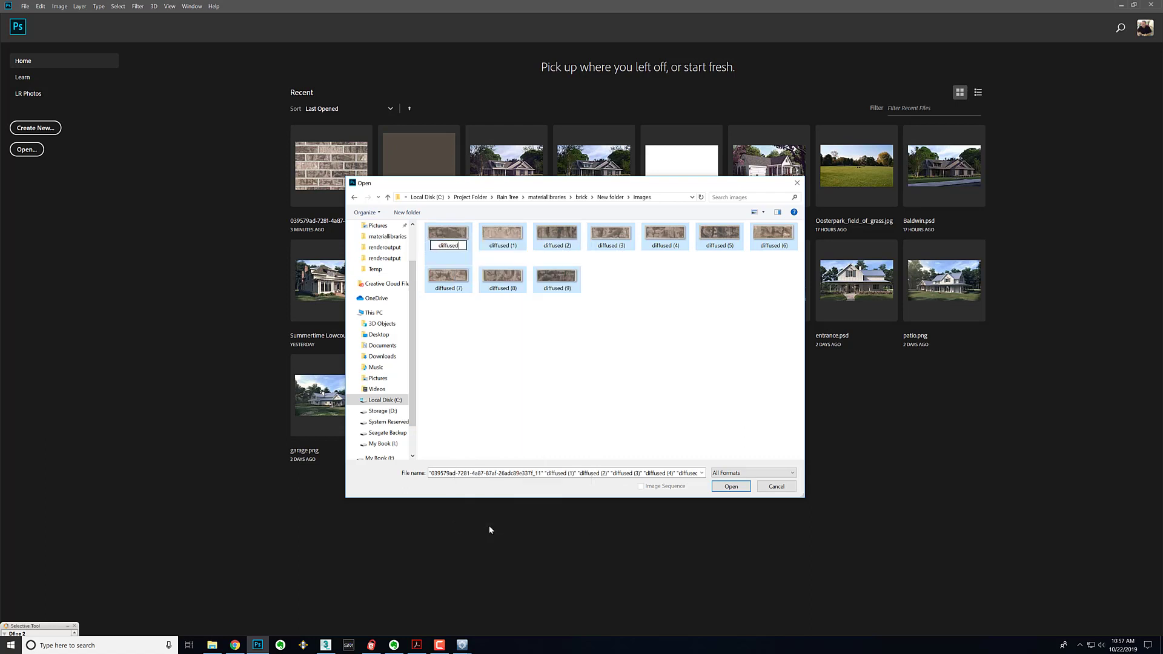
{"action": "key", "text": "Return"}
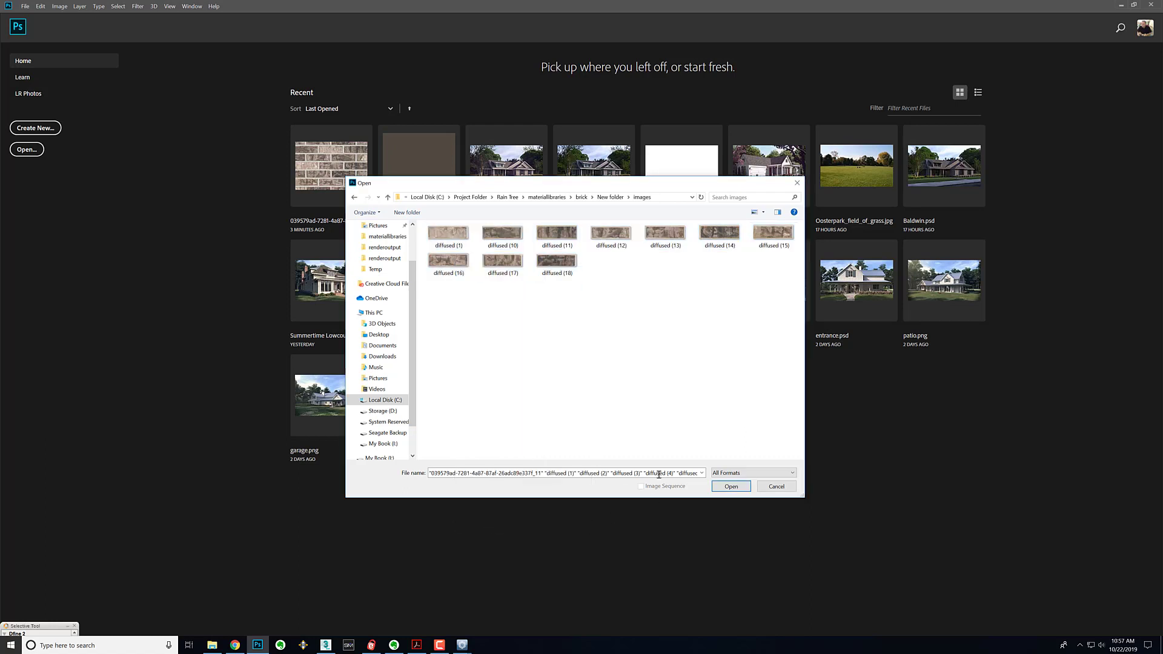
- Move all the renamed diffused images from brick/New folder/images directly into the brick folder
{"action": "left_click_drag", "start_coordinate": [765, 325], "coordinate": [433, 228]}
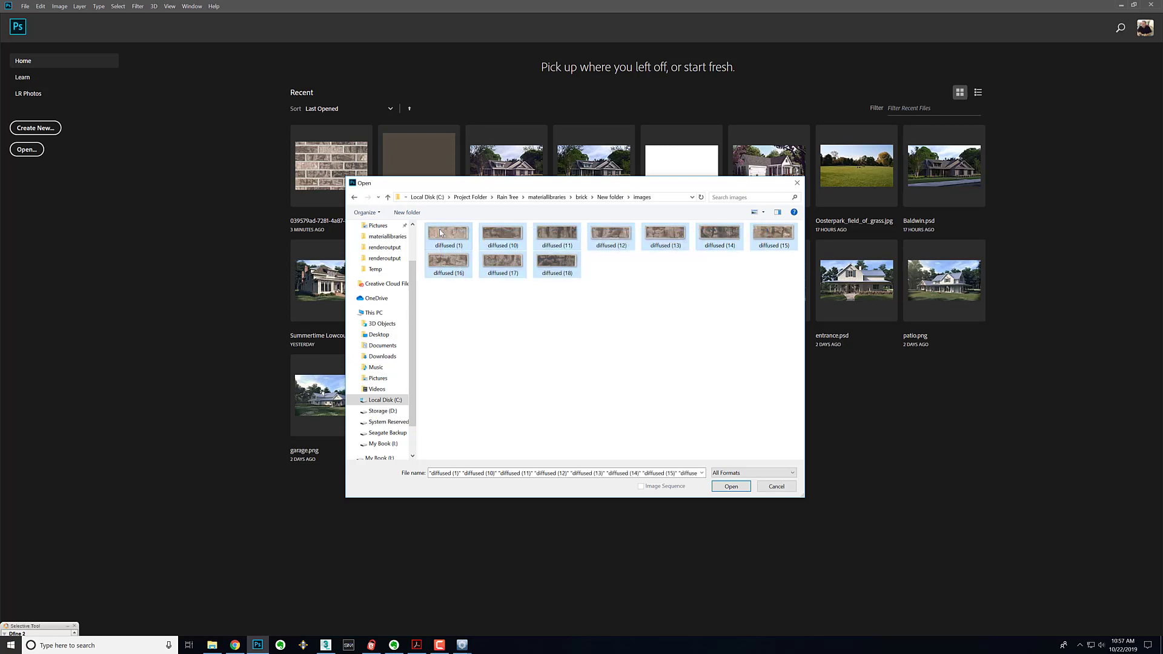
{"action": "right_click", "coordinate": [440, 229]}
{"action": "left_click", "coordinate": [473, 477]}
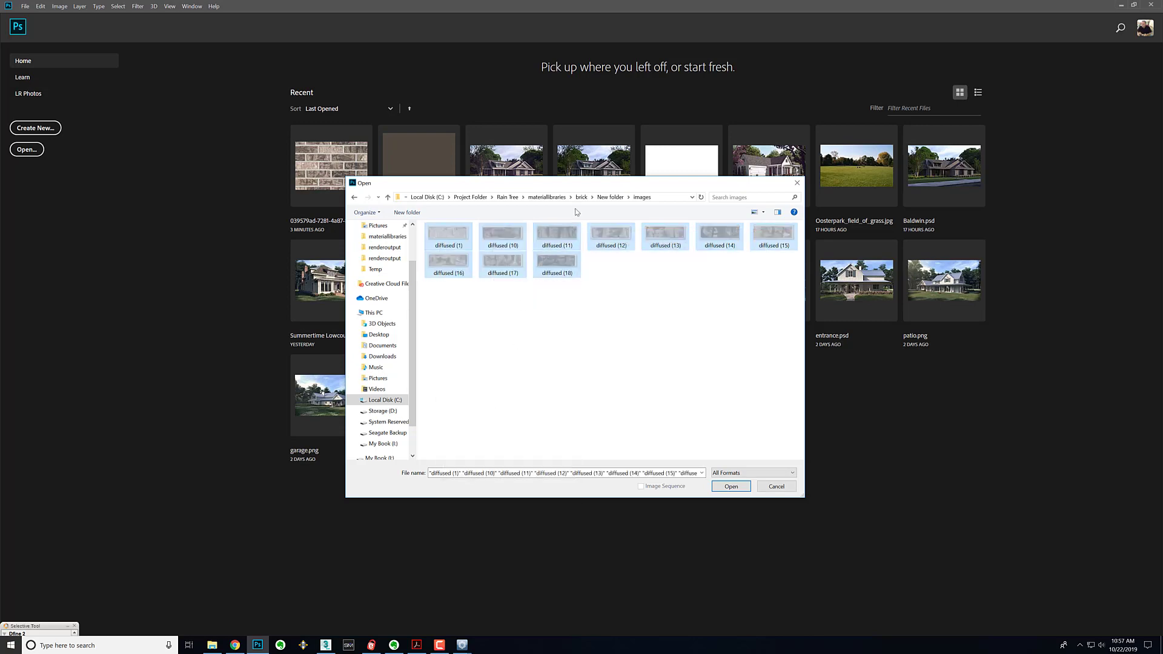
{"action": "left_click", "coordinate": [580, 198]}
{"action": "right_click", "coordinate": [501, 330]}
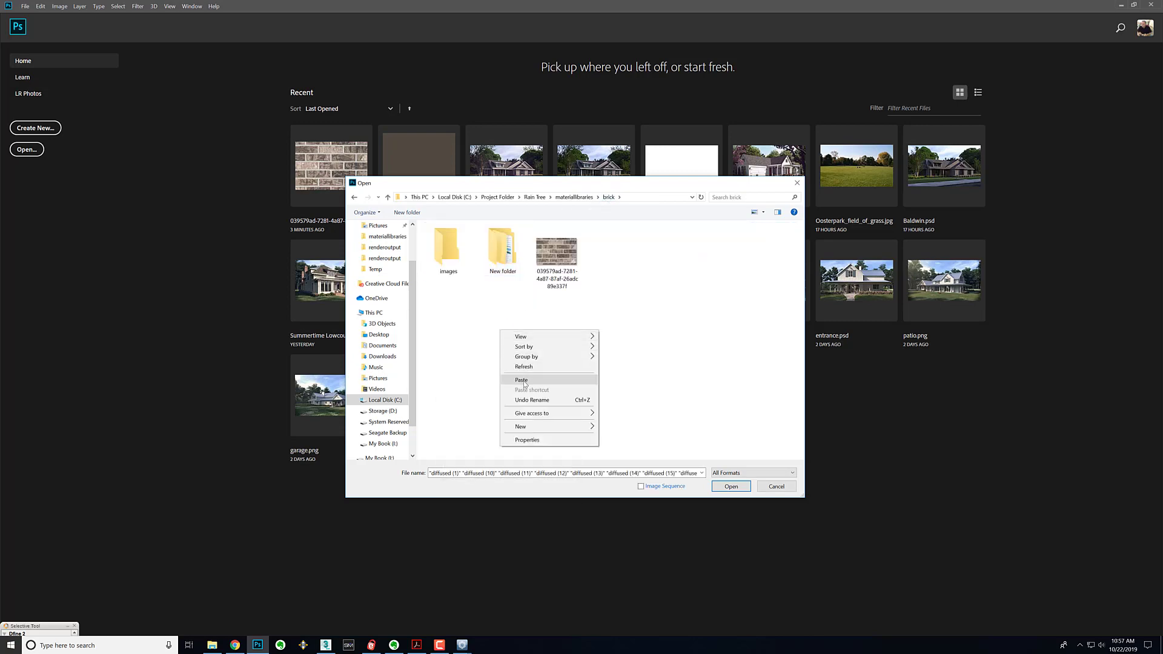
{"action": "left_click", "coordinate": [523, 380]}
- Delete the original brick photo, New folder and the images folder from the brick folder, keeping only the diffused images
{"action": "left_click", "coordinate": [567, 260]}
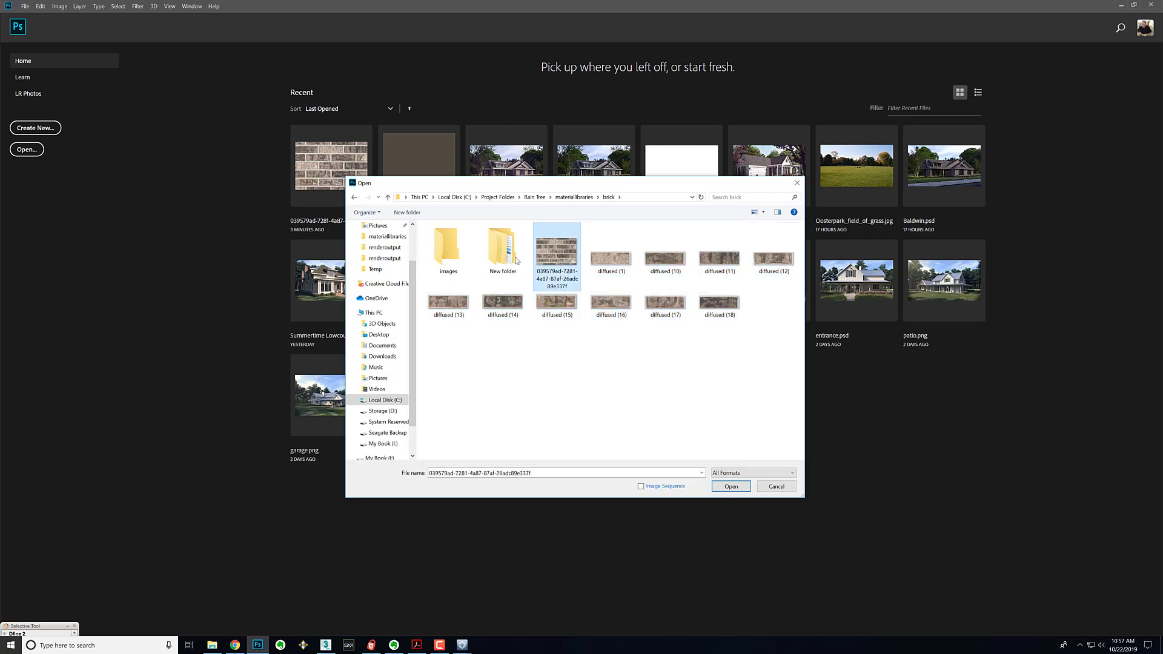
{"action": "key", "text": "Delete"}
{"action": "left_click", "coordinate": [509, 260]}
{"action": "key", "text": "Delete"}
{"action": "left_click", "coordinate": [455, 260]}
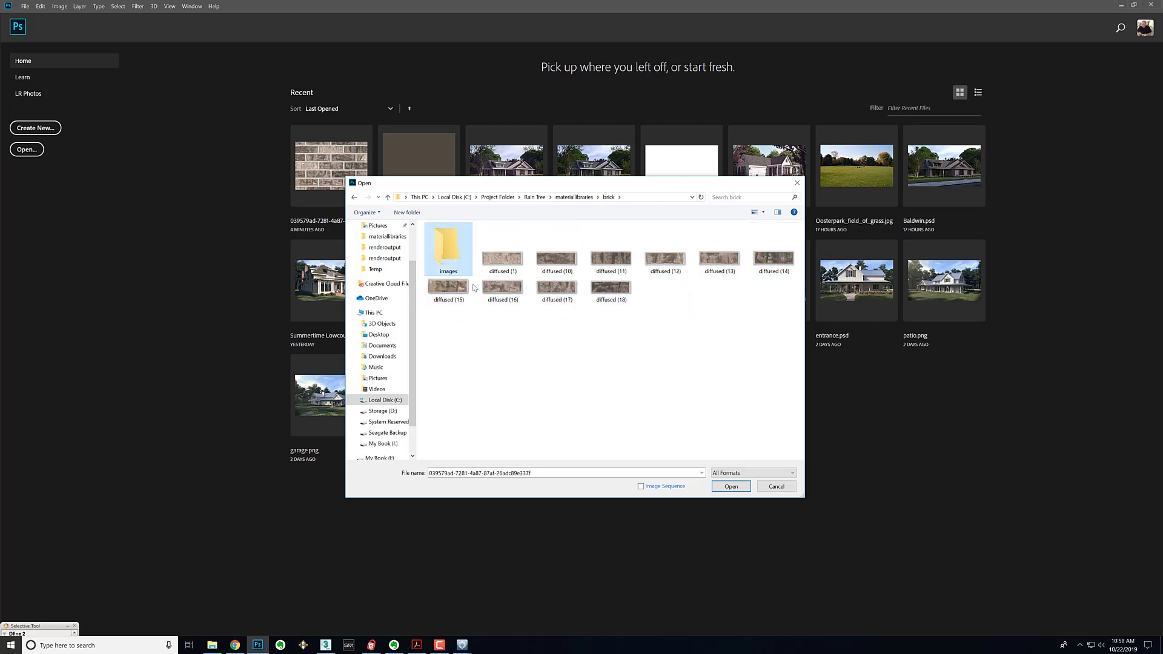
{"action": "key", "text": "Delete"}
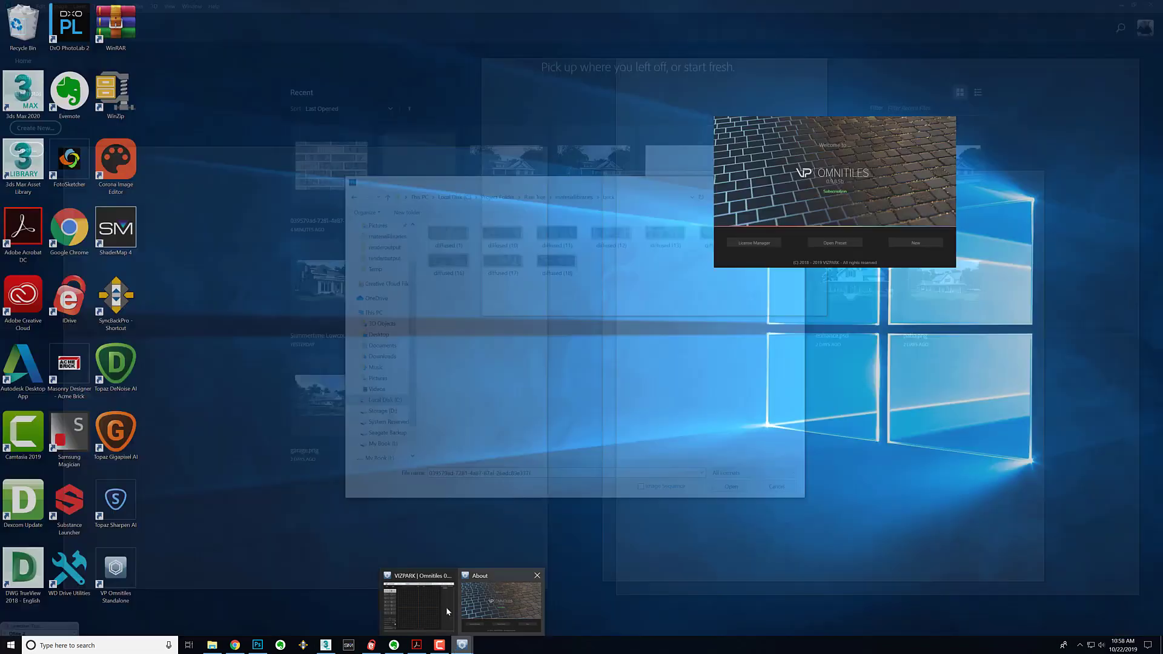
- Dismiss the Open dialog and switch from Photoshop to Omnitiles, starting a new project there
{"action": "left_click", "coordinate": [446, 607]}
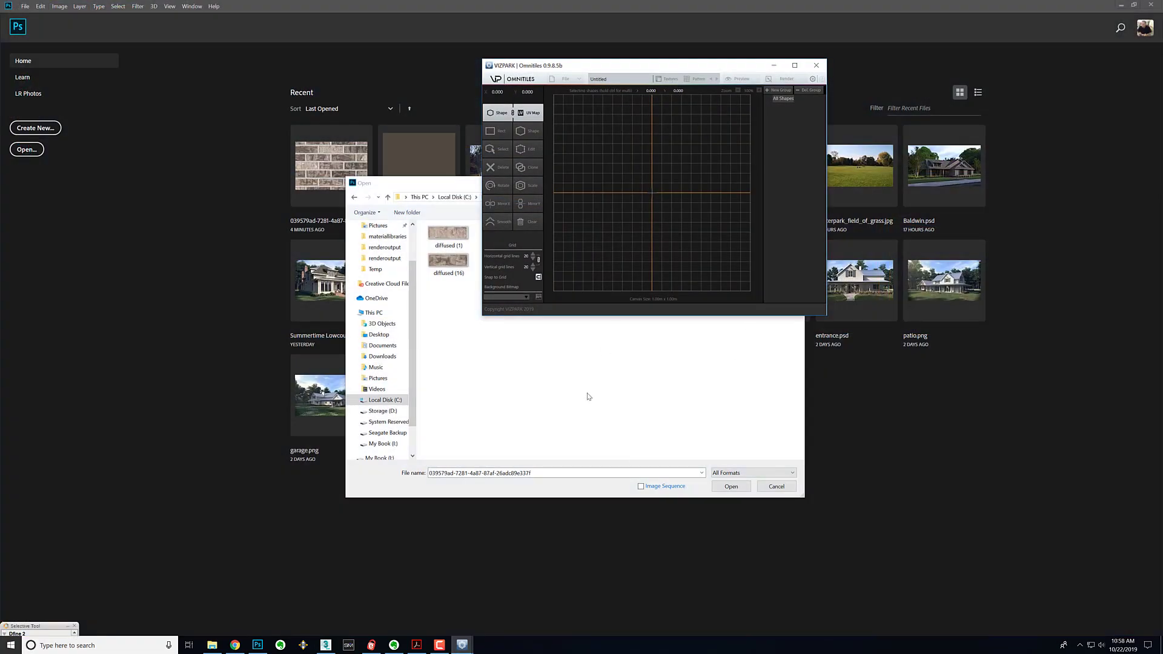
{"action": "left_click_drag", "start_coordinate": [455, 185], "coordinate": [416, 243]}
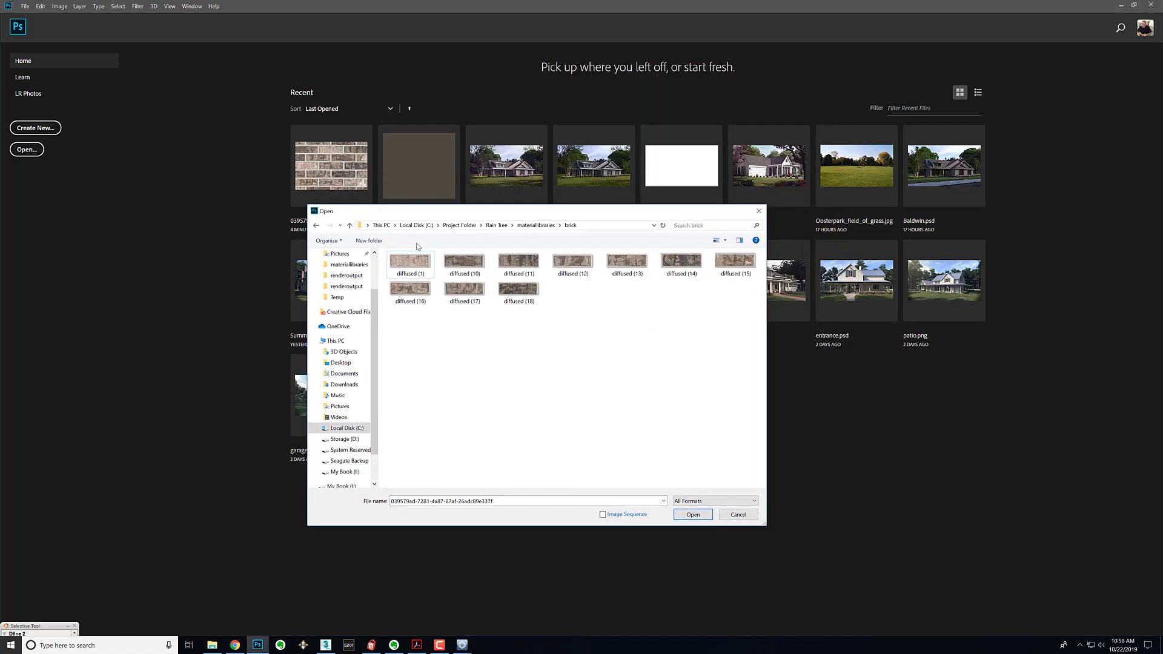
{"action": "left_click", "coordinate": [738, 515]}
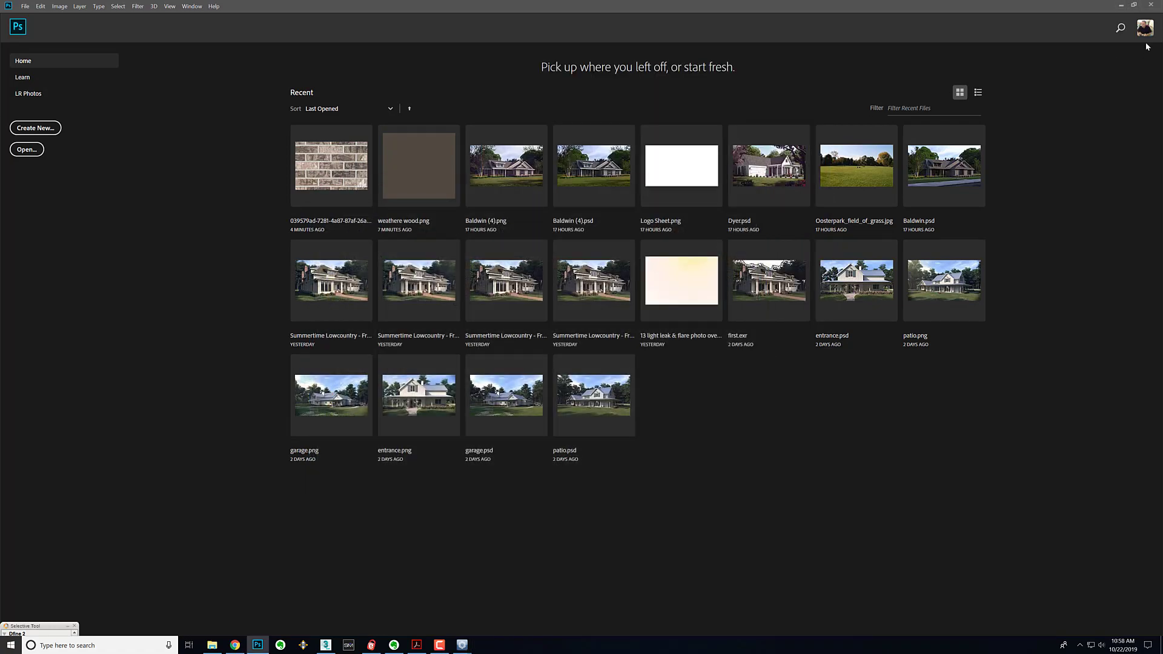
{"action": "left_click", "coordinate": [1120, 6]}
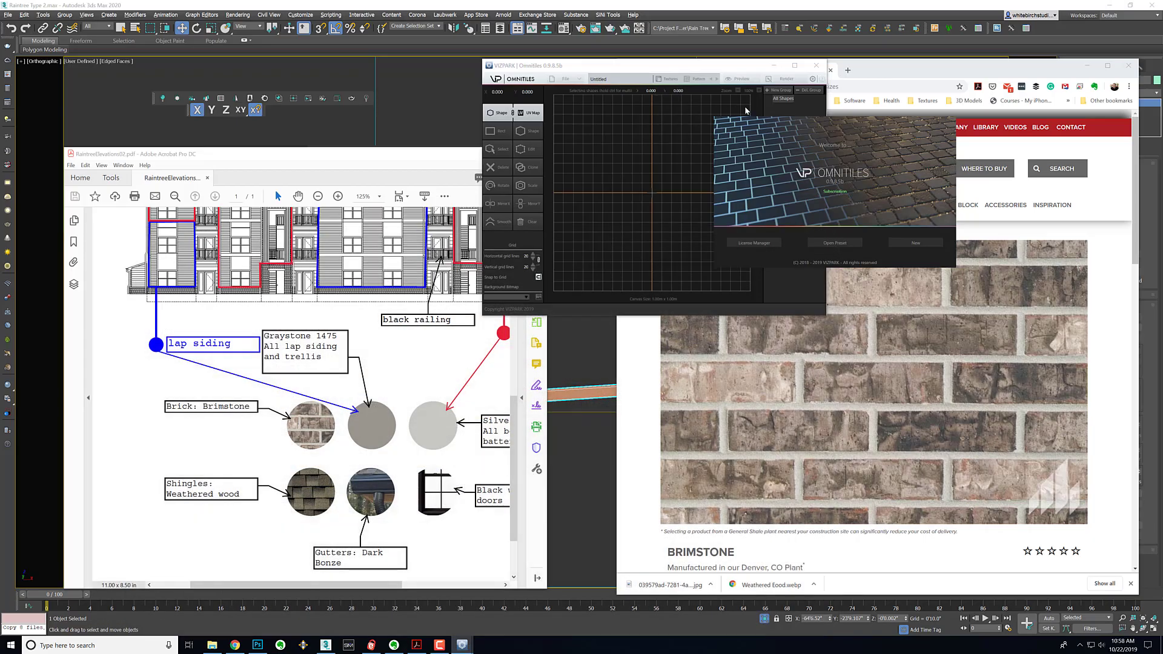
{"action": "left_click", "coordinate": [912, 243]}
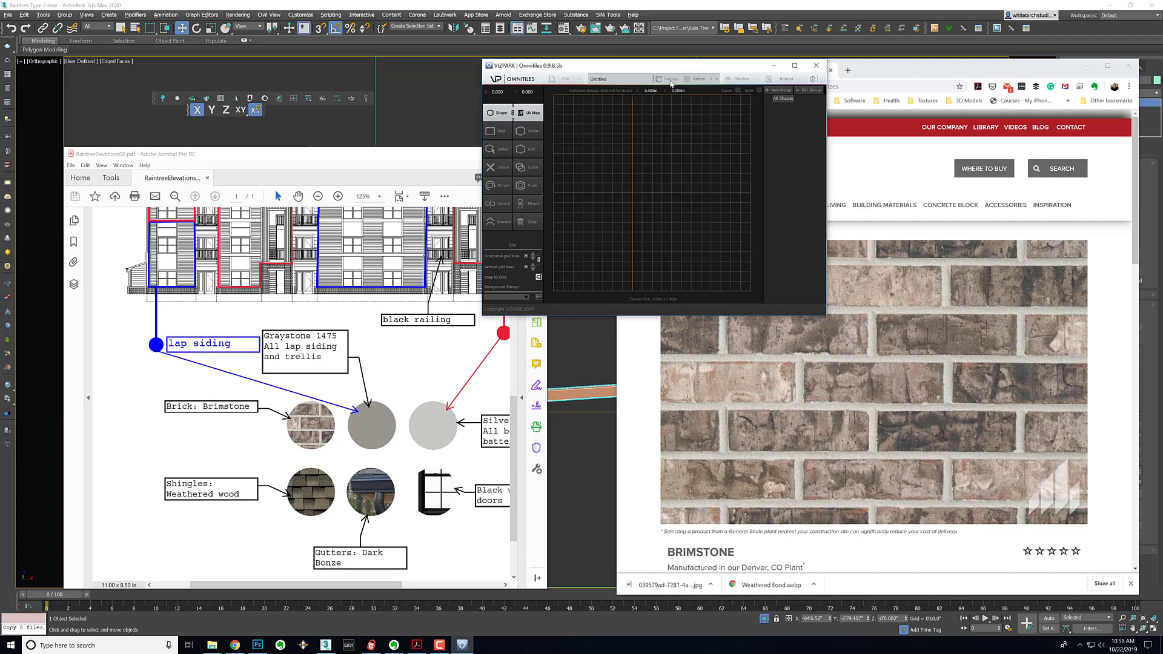
- Load the brick folder from C:/Project Folder/Rain Tree/materiallibraries as the project's diffuse textures
{"action": "left_click", "coordinate": [669, 79]}
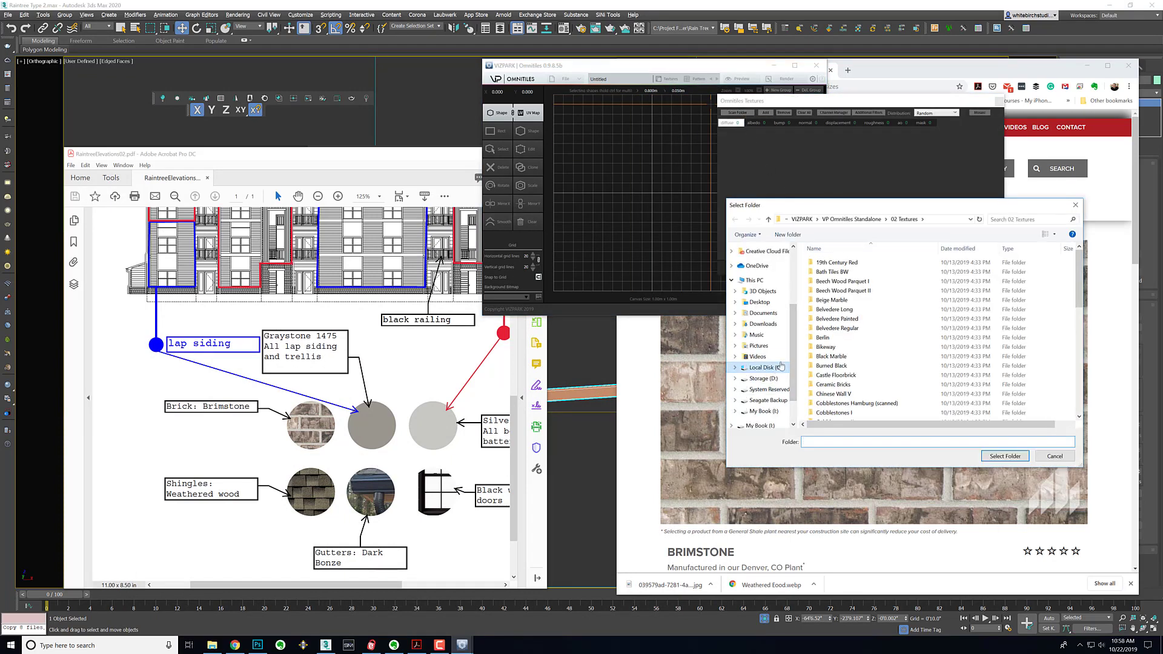
{"action": "left_click", "coordinate": [780, 367]}
{"action": "double_click", "coordinate": [836, 370]}
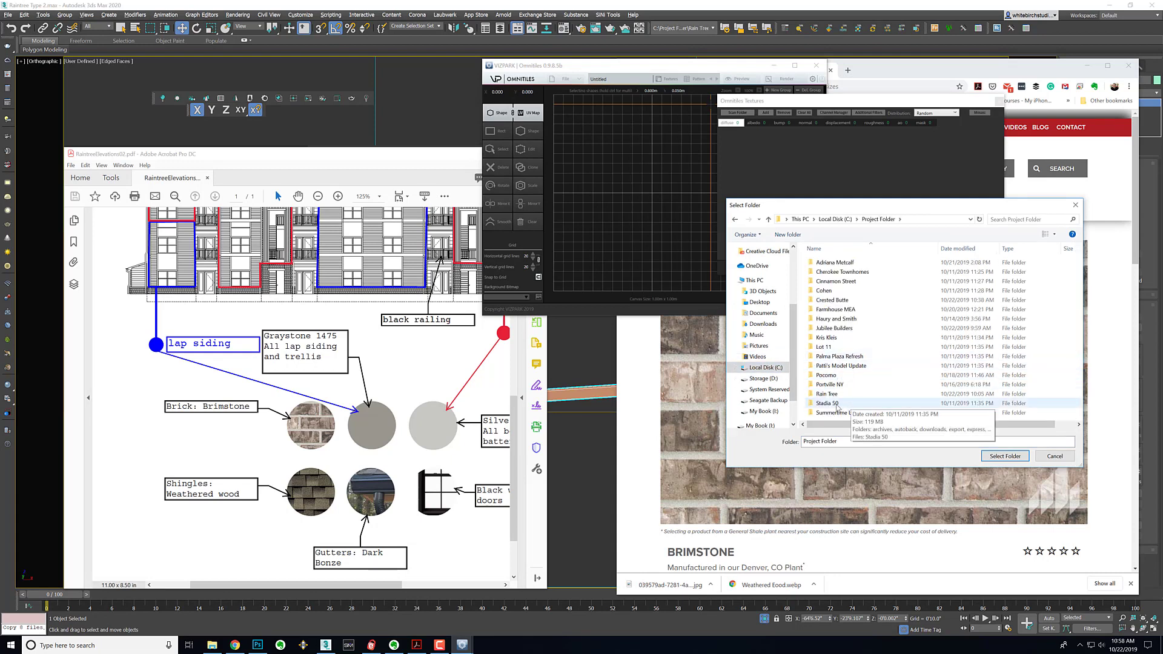
{"action": "double_click", "coordinate": [827, 394]}
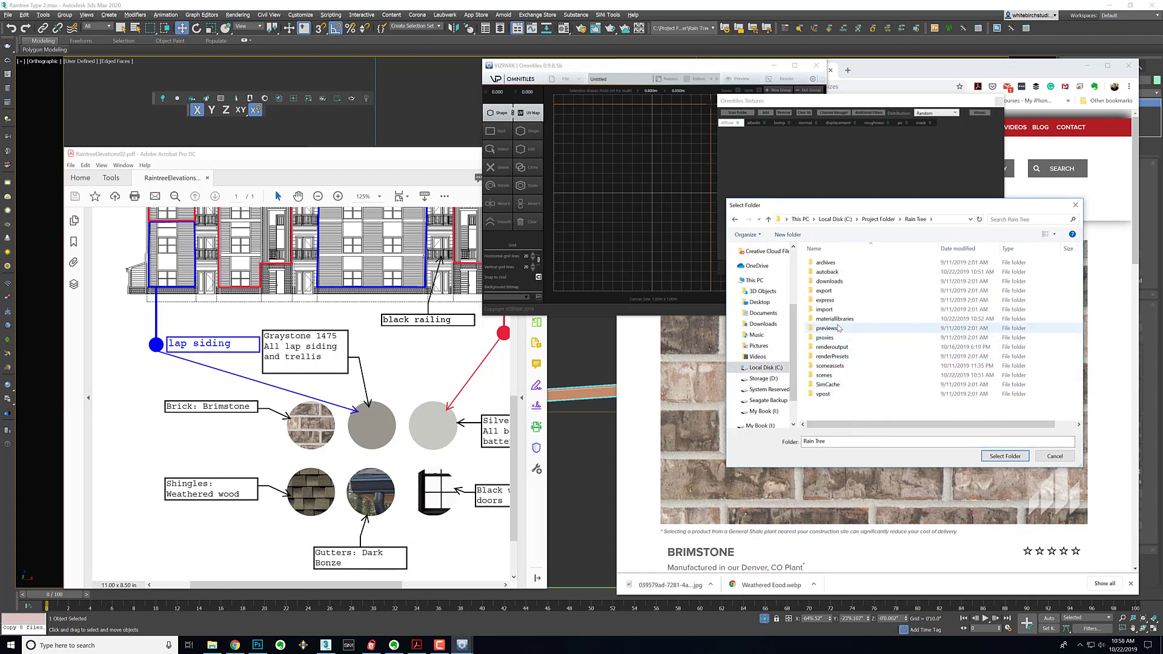
{"action": "double_click", "coordinate": [834, 319]}
{"action": "double_click", "coordinate": [838, 294]}
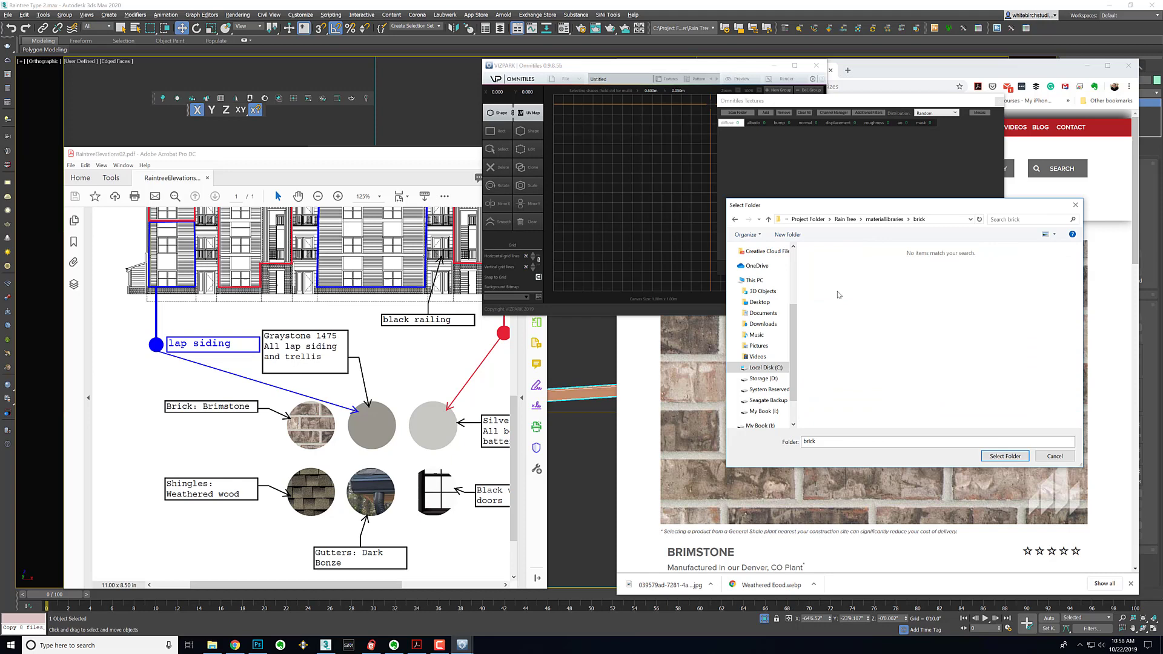
{"action": "left_click", "coordinate": [999, 456]}
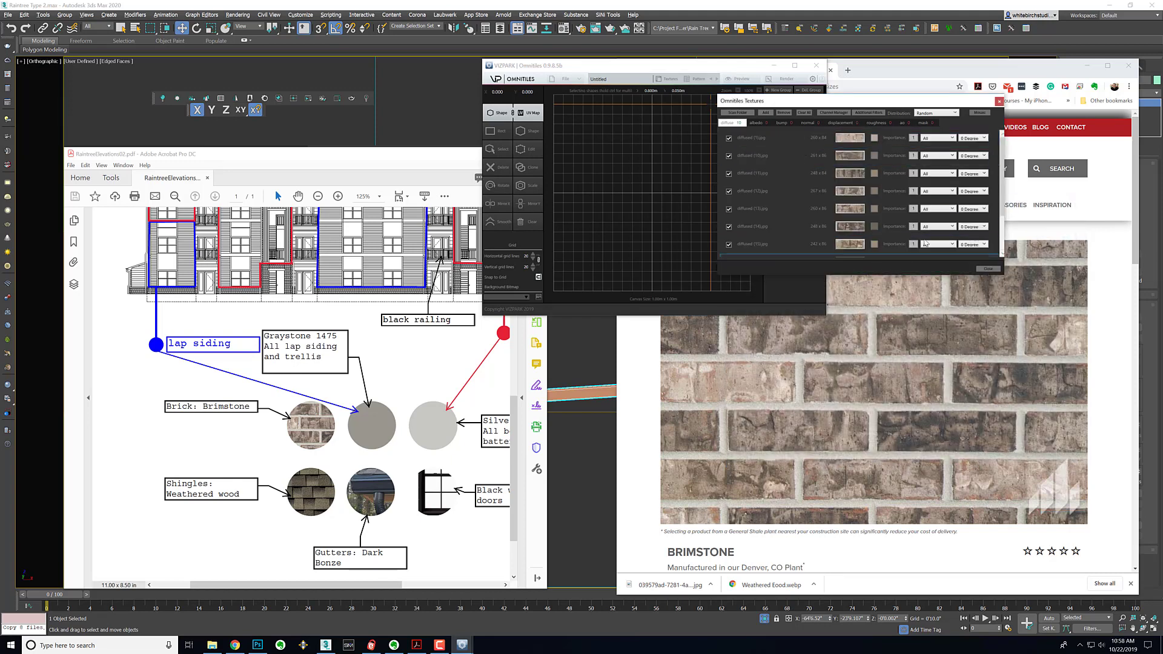
{"action": "left_click", "coordinate": [984, 270]}
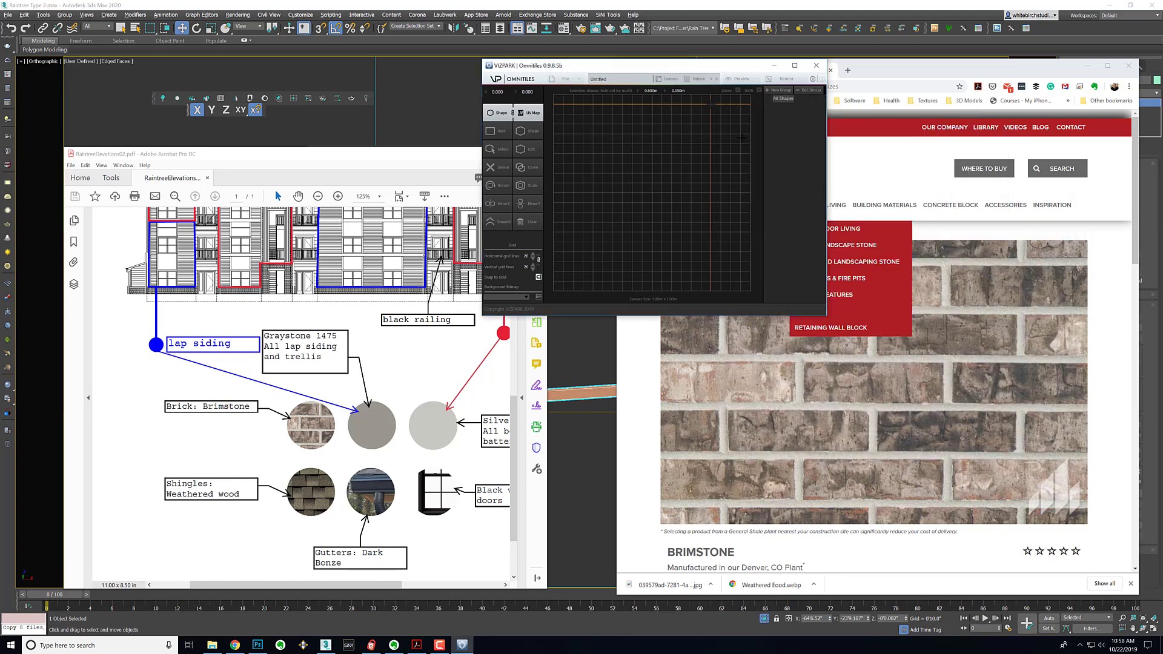
- Load the Stretcher Bond.vumd pattern preset from the 03 Patterns folder
{"action": "left_click", "coordinate": [696, 79]}
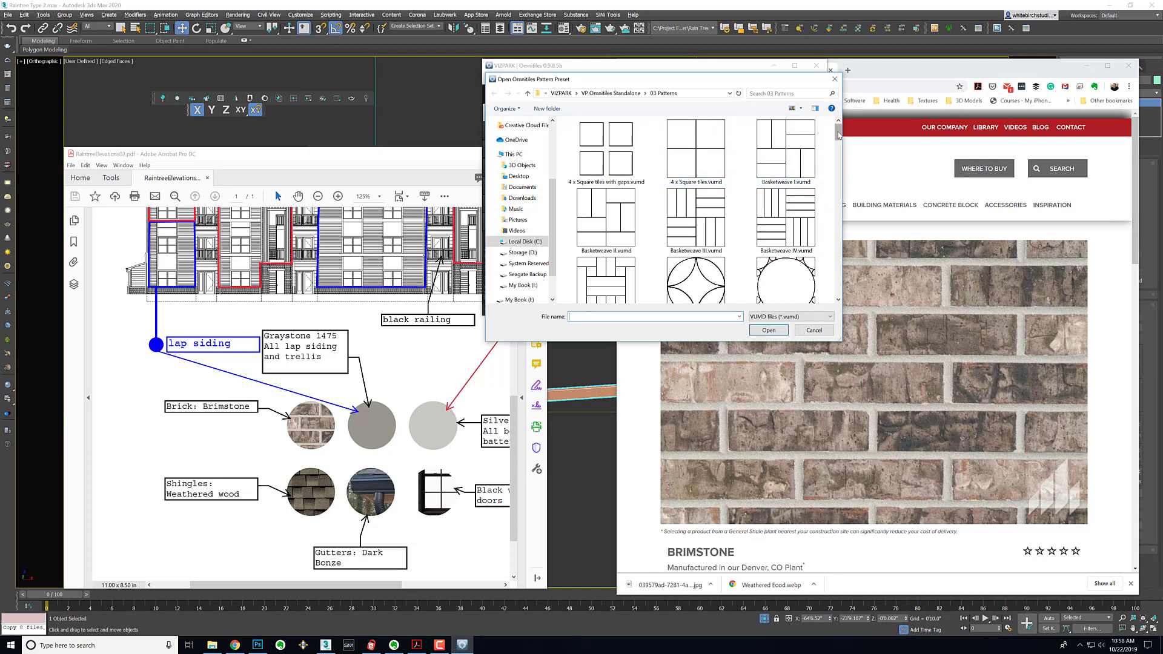
{"action": "left_click_drag", "start_coordinate": [838, 132], "coordinate": [821, 267]}
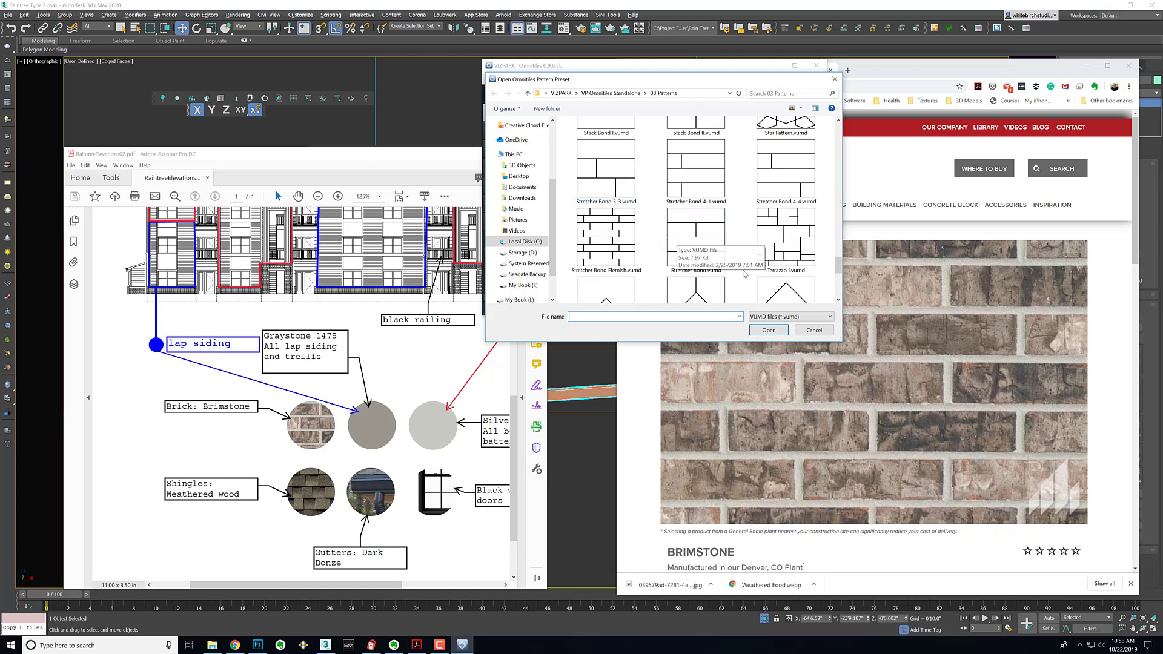
{"action": "double_click", "coordinate": [689, 245]}
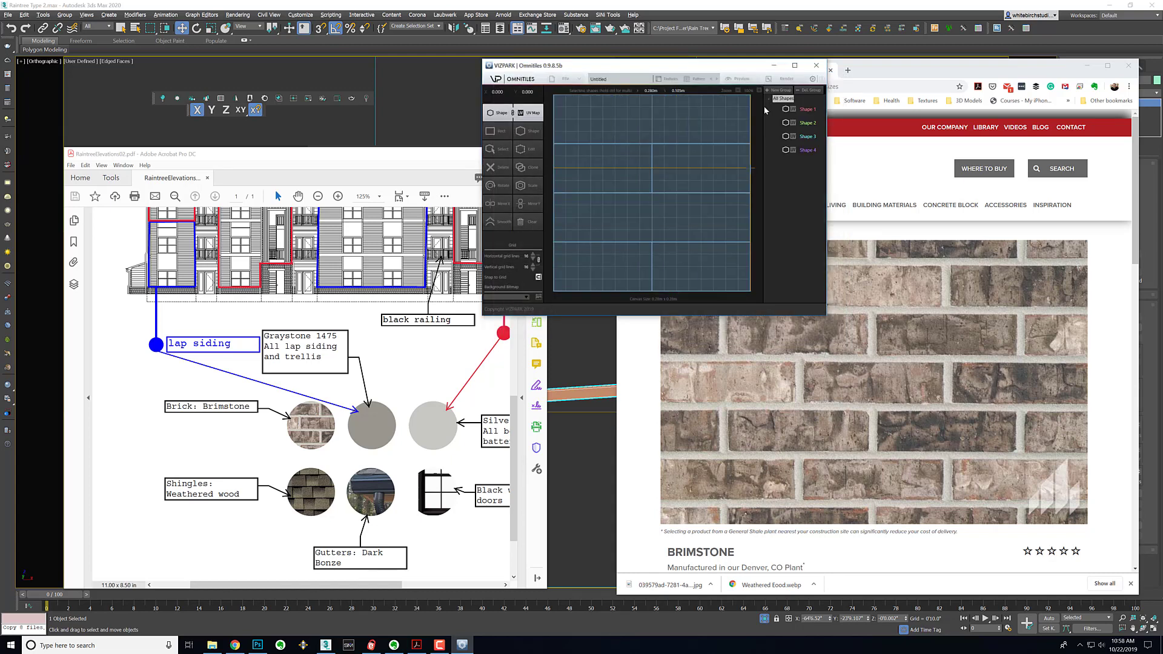
- Preview the brick pattern's diffuse channel and raise the preview tiling to 8 by 8
{"action": "left_click", "coordinate": [743, 80]}
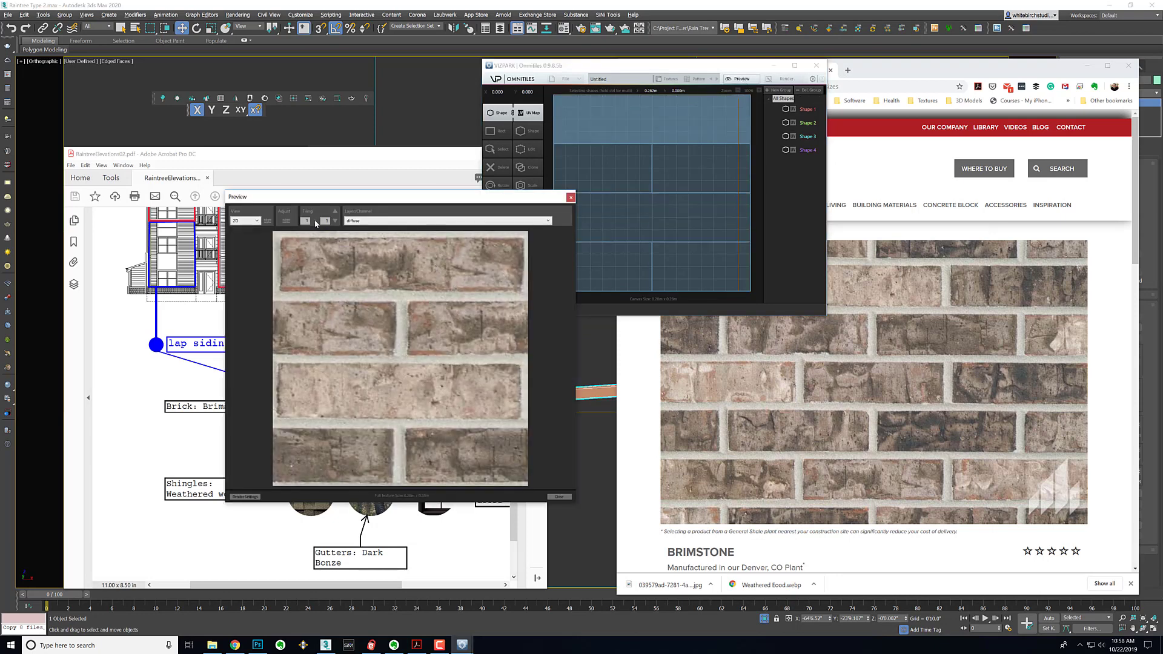
{"action": "left_click", "coordinate": [335, 212]}
{"action": "left_click", "coordinate": [335, 211]}
{"action": "left_click", "coordinate": [335, 211]}
{"action": "left_click", "coordinate": [335, 211]}
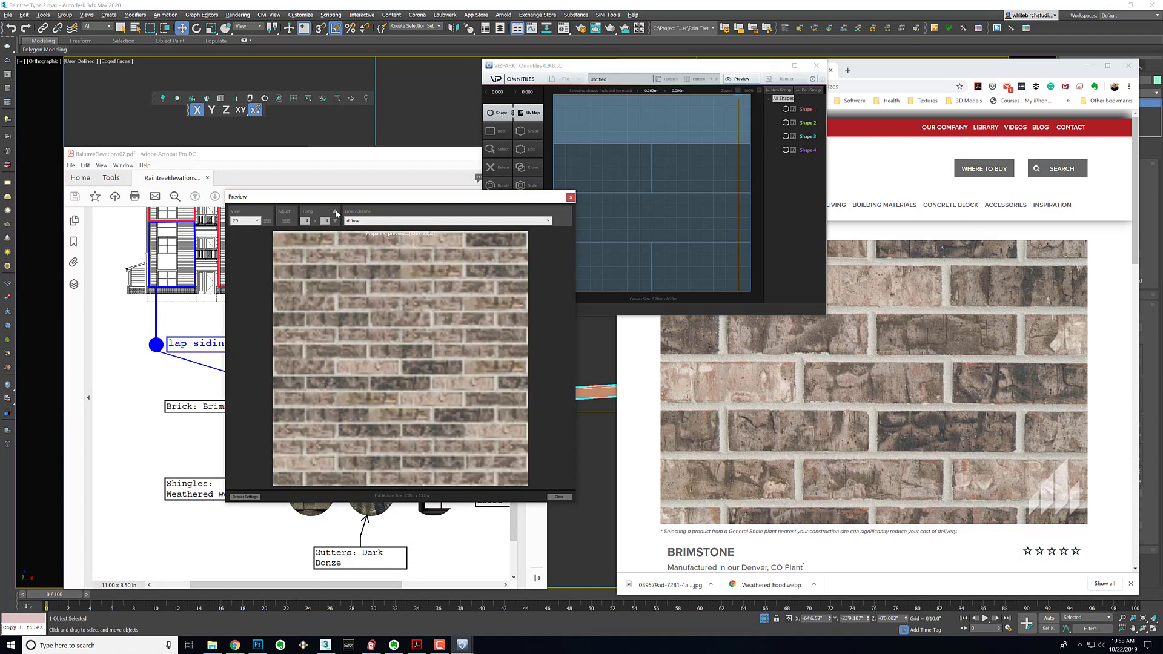
{"action": "left_click", "coordinate": [335, 211]}
{"action": "left_click", "coordinate": [335, 212]}
{"action": "left_click", "coordinate": [335, 211]}
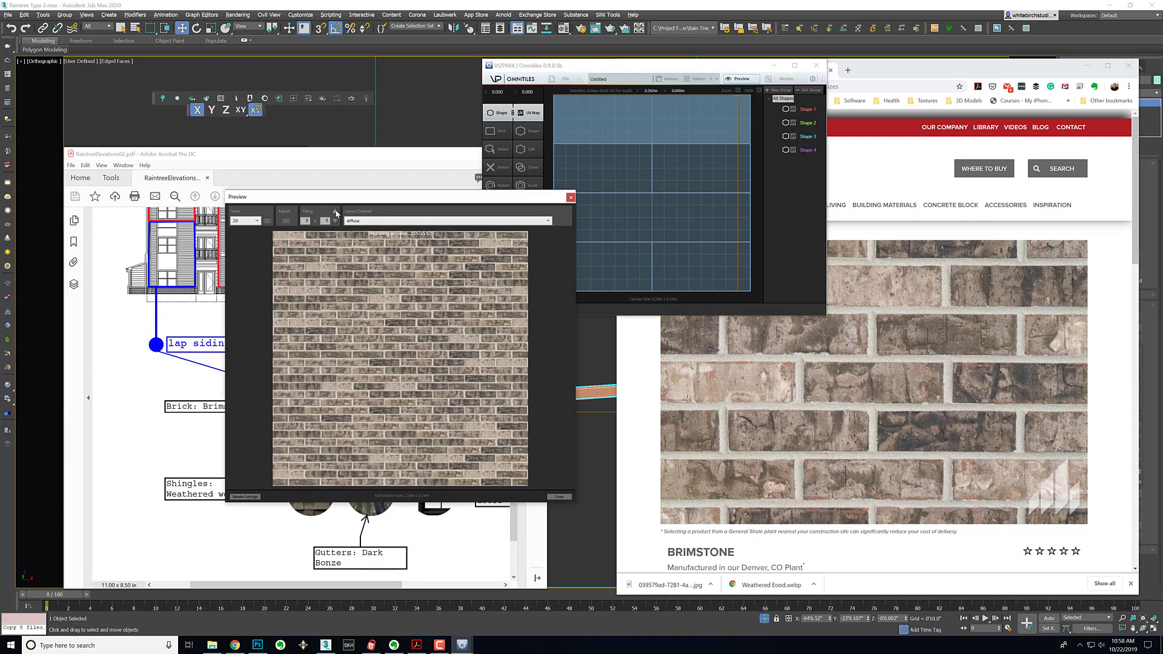
- Raise the preview tiling one more increment and set the render's map resolution to 4096 by 4096
{"action": "left_click", "coordinate": [335, 211]}
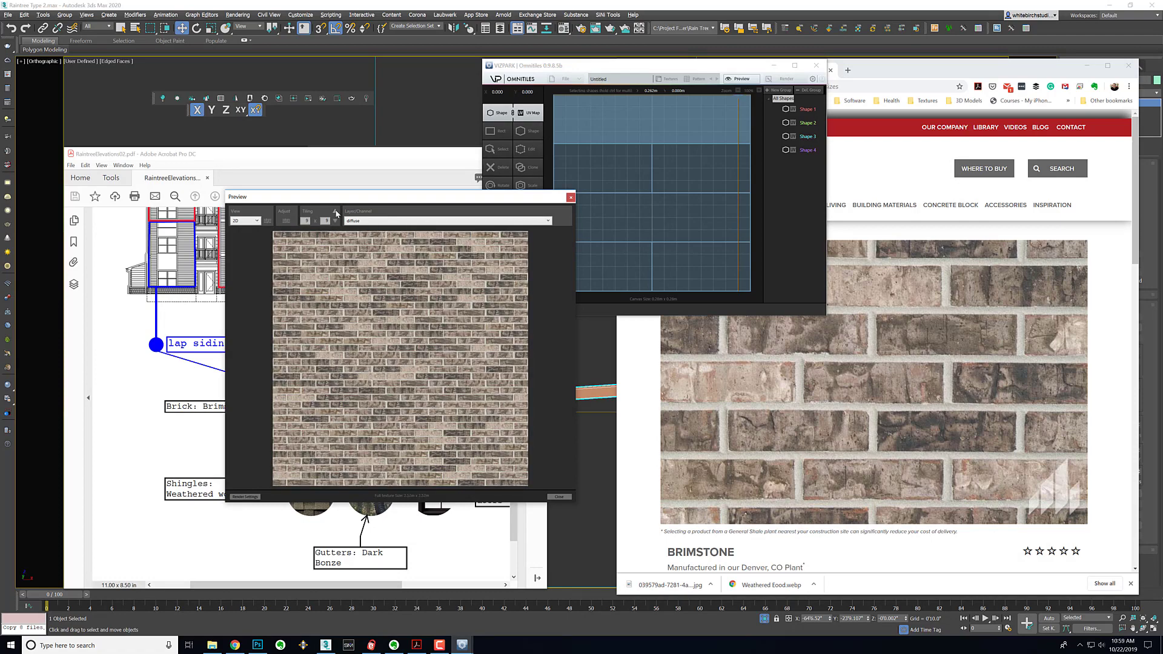
{"action": "left_click", "coordinate": [787, 80]}
{"action": "left_click", "coordinate": [769, 177]}
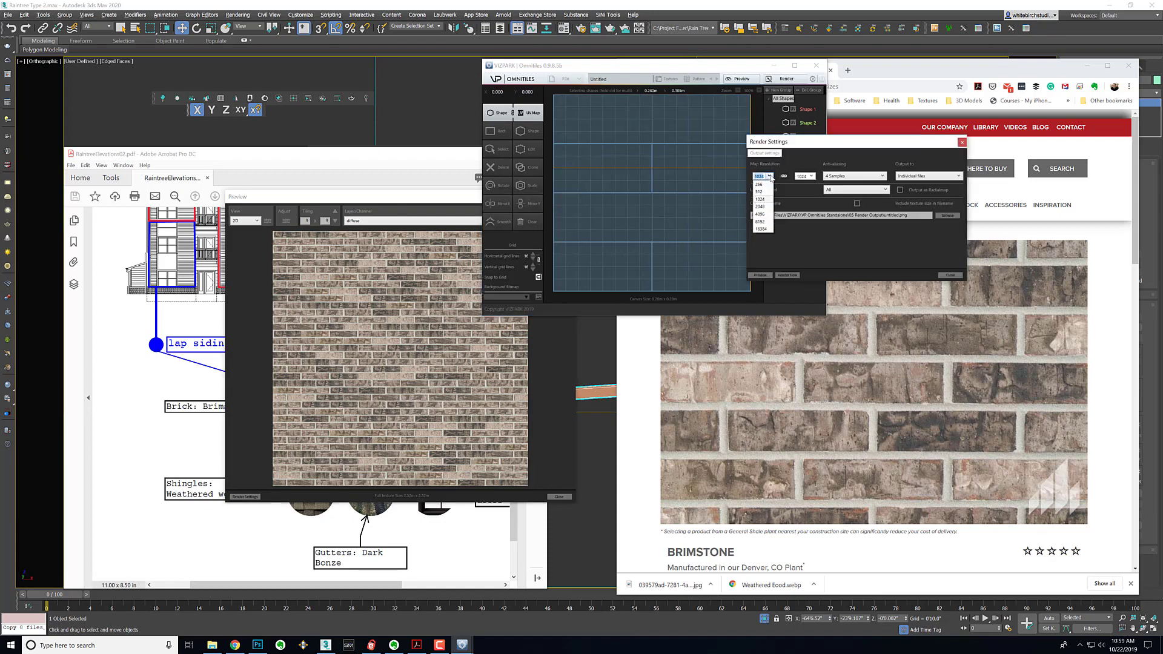
{"action": "left_click", "coordinate": [765, 217]}
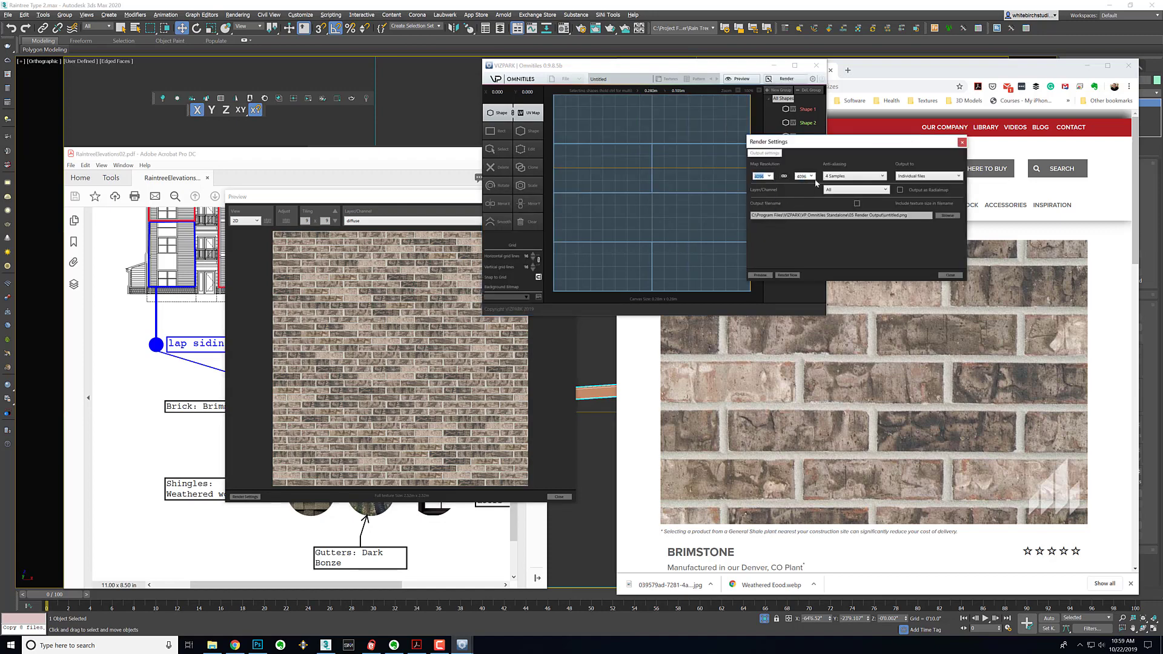
- Set the render output to a file named Brick in C:/Project Folder/Rain Tree/materiallibraries/brick
{"action": "left_click", "coordinate": [948, 215]}
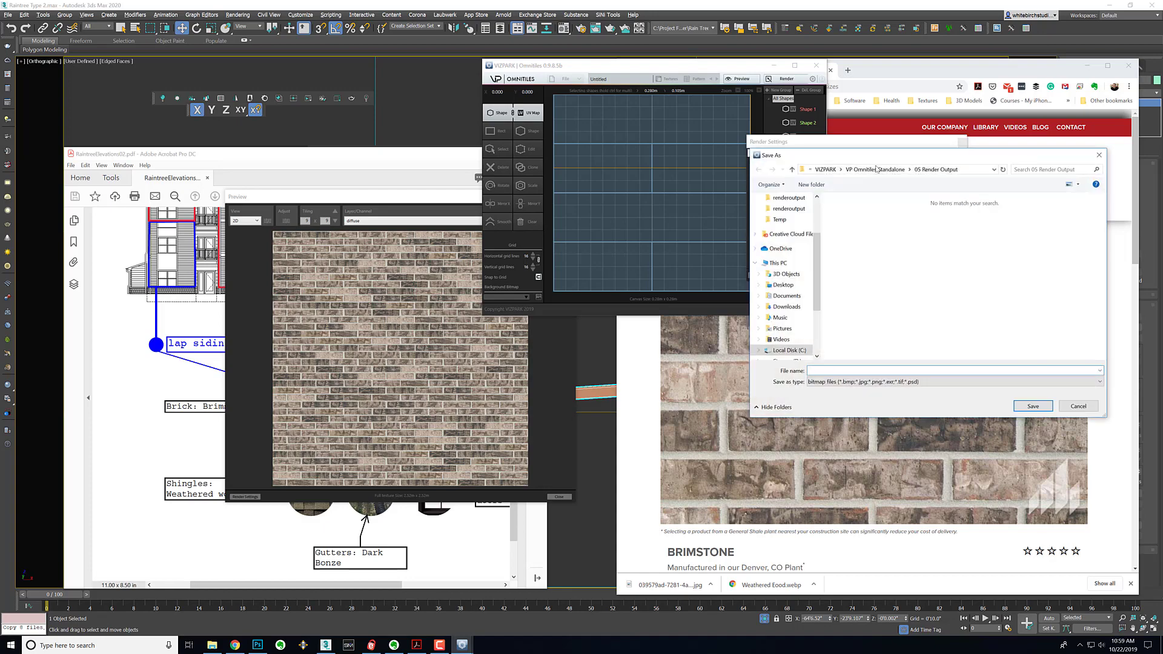
{"action": "left_click", "coordinate": [808, 350]}
{"action": "double_click", "coordinate": [872, 325]}
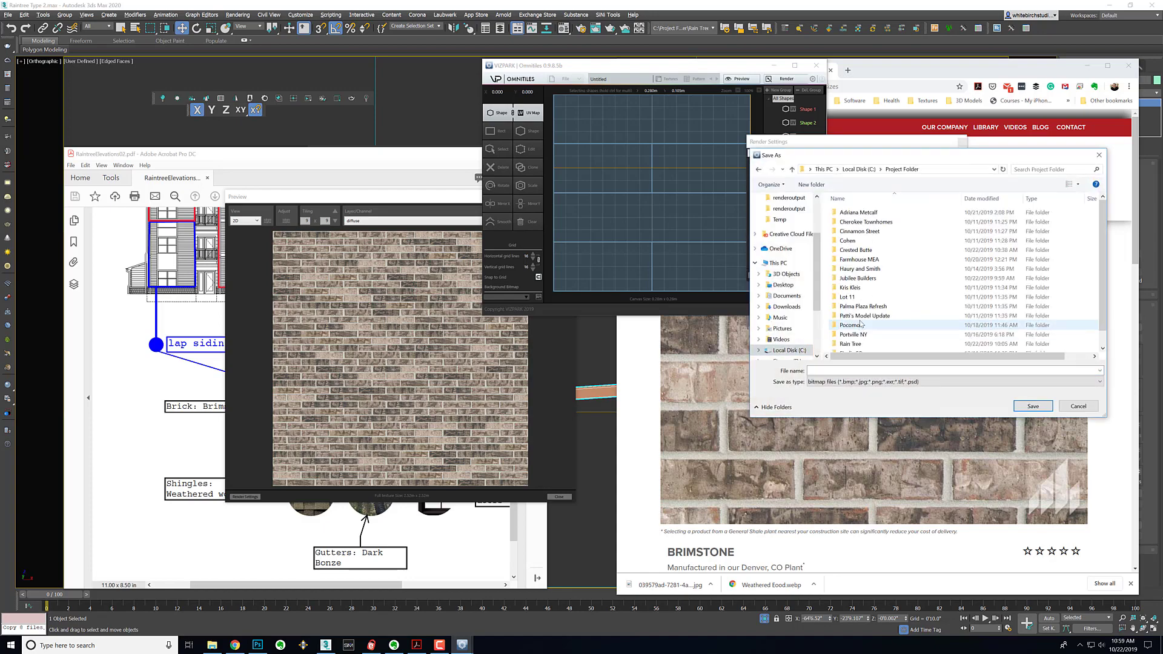
{"action": "scroll", "coordinate": [866, 334], "scroll_direction": "down", "scroll_amount": 1}
{"action": "double_click", "coordinate": [860, 329]}
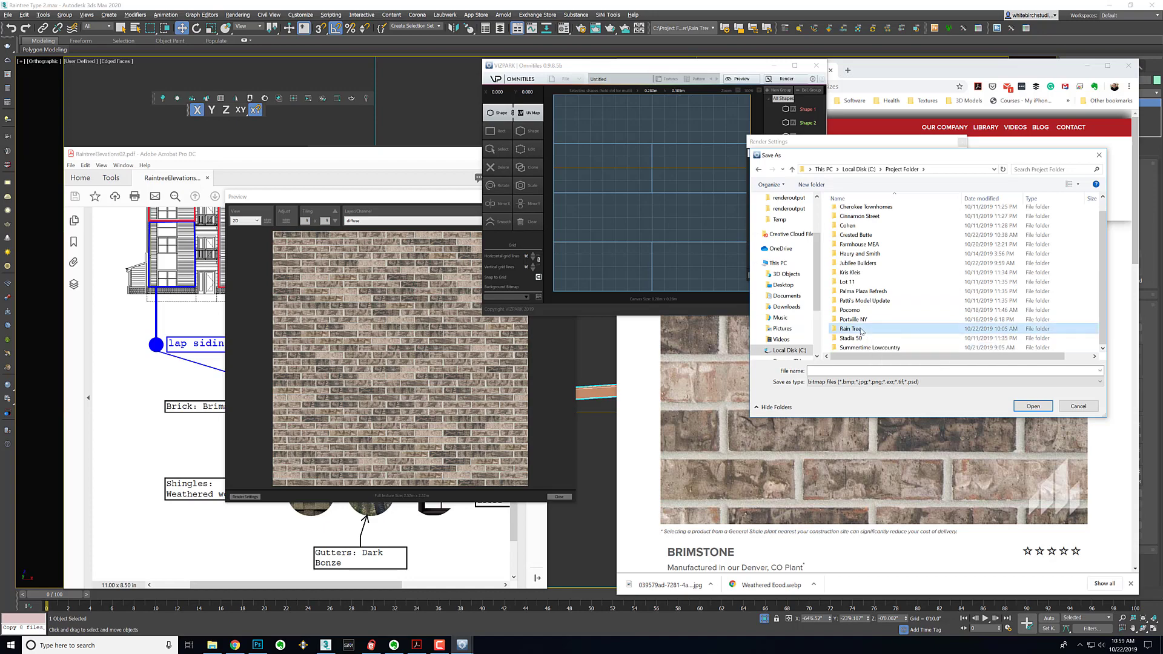
{"action": "double_click", "coordinate": [868, 269]}
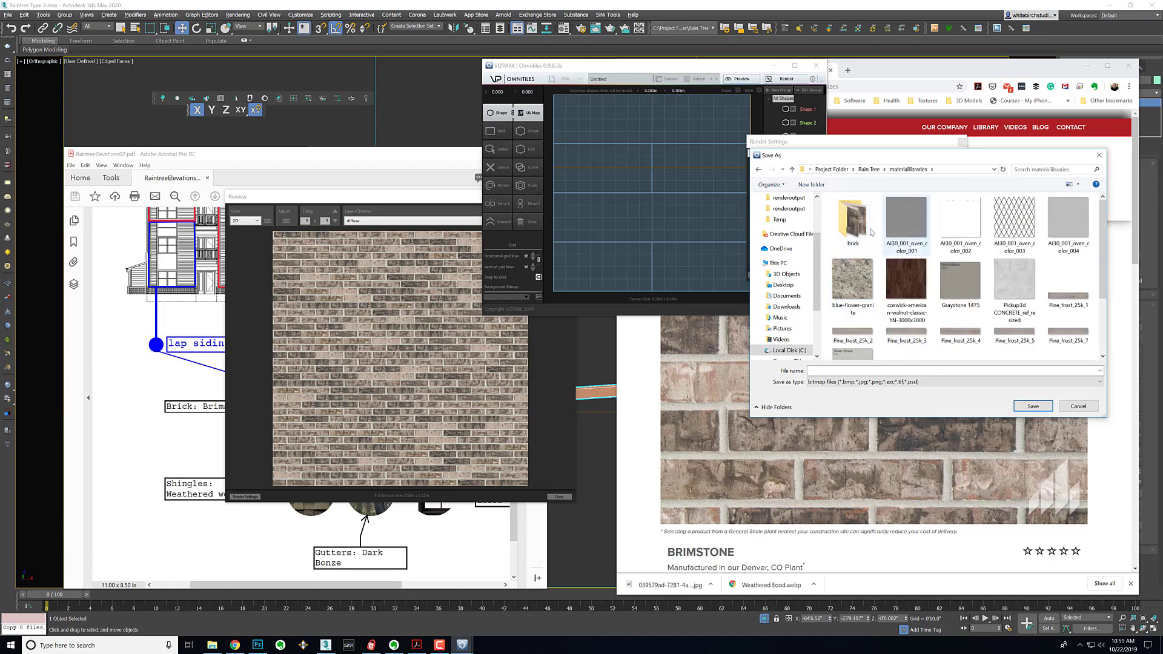
{"action": "double_click", "coordinate": [870, 249]}
{"action": "left_click", "coordinate": [851, 368]}
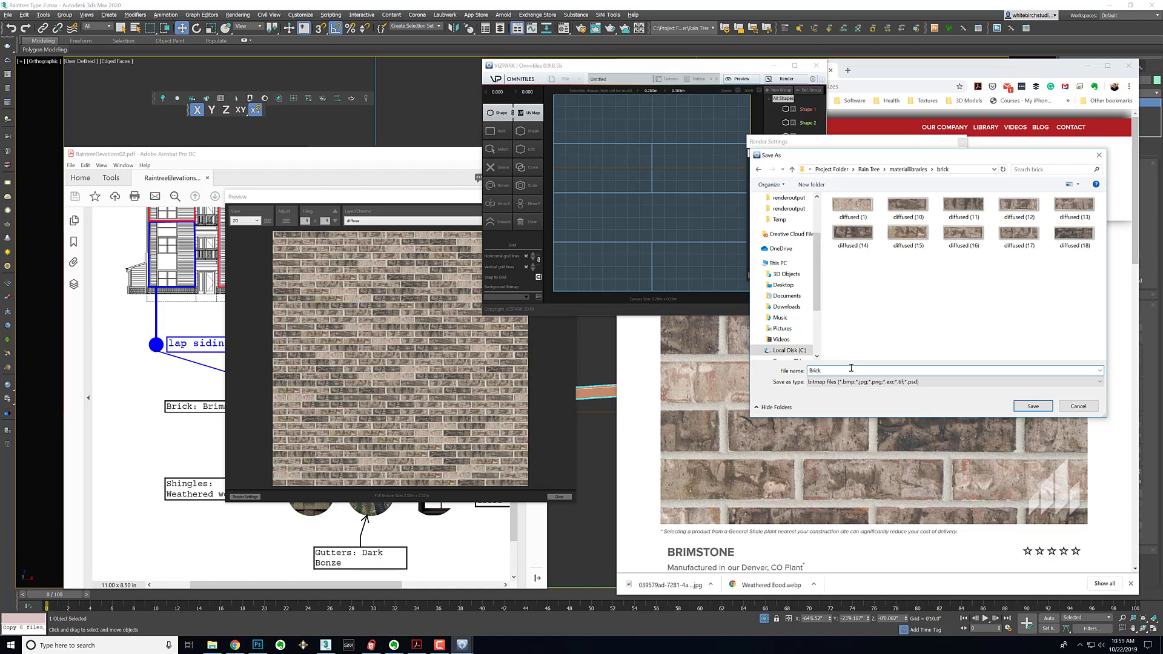
{"action": "left_click", "coordinate": [1043, 406]}
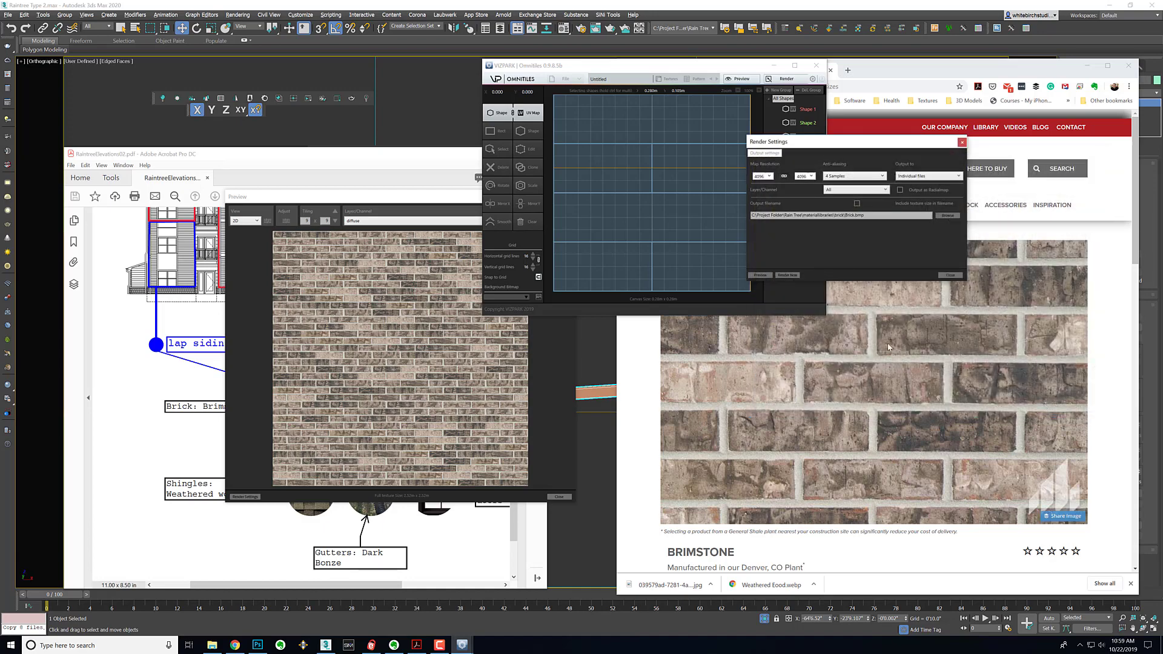
- Render the brick texture maps, then close Omnitiles and return to 3ds Max
{"action": "left_click", "coordinate": [785, 277]}
{"action": "left_click", "coordinate": [954, 275]}
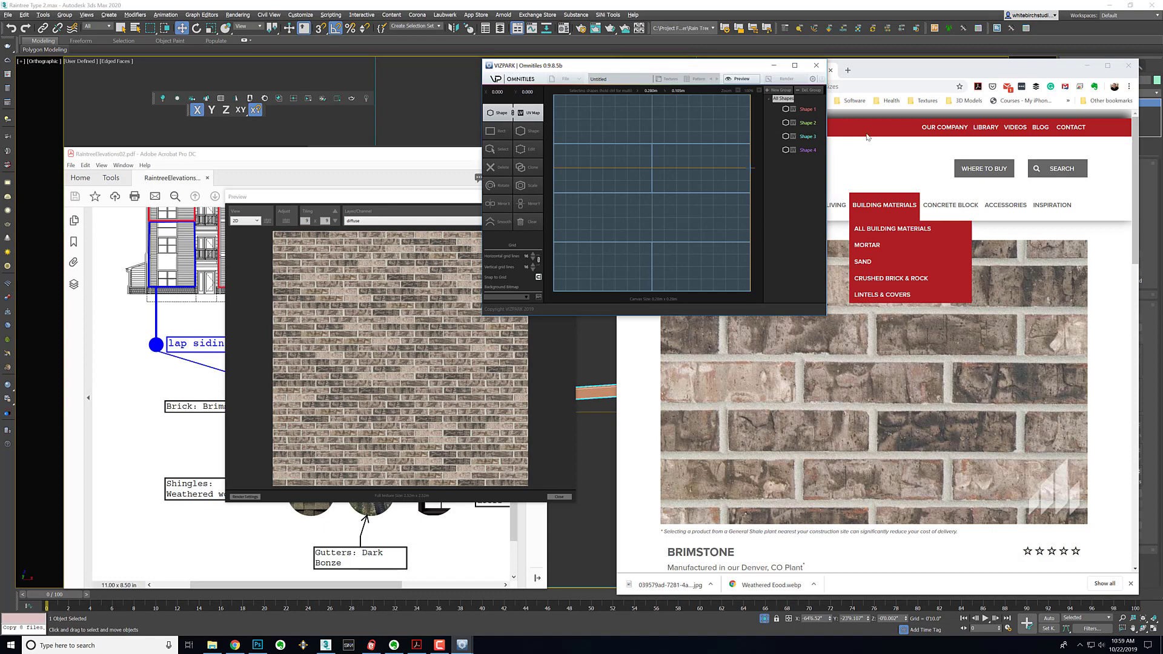
{"action": "left_click", "coordinate": [815, 66]}
{"action": "left_click", "coordinate": [824, 8]}
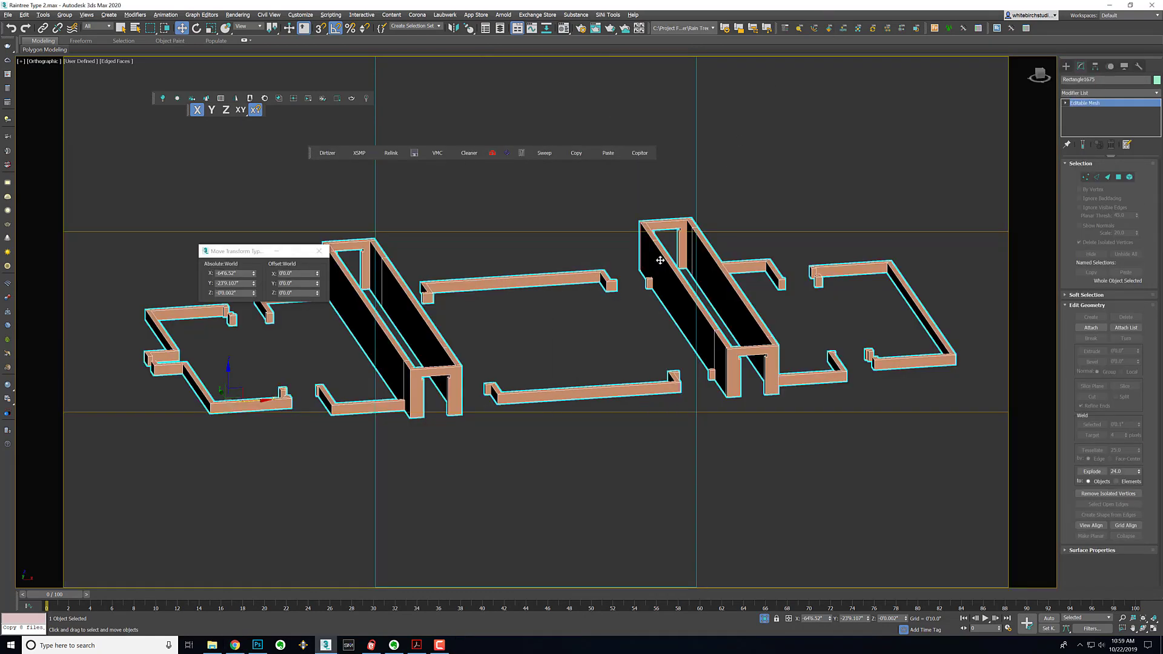
- Switch to ShaderMap, browse for a color texture source image, and delete the unrelated picture in the Temp folder
{"action": "left_click", "coordinate": [348, 645]}
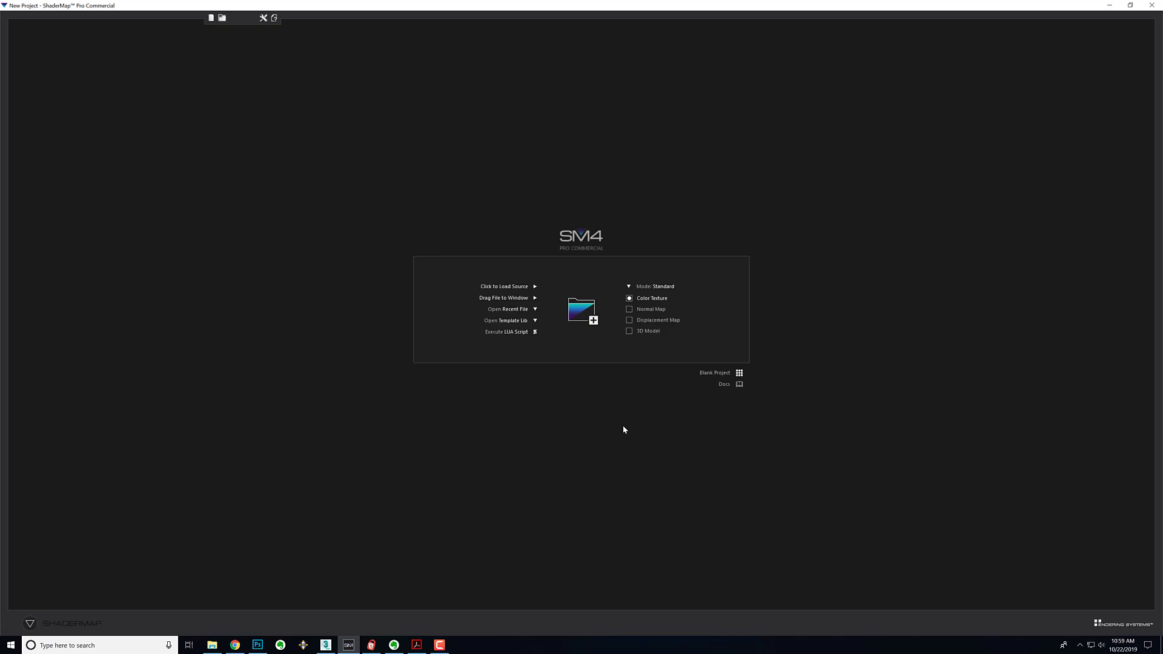
{"action": "left_click", "coordinate": [581, 311]}
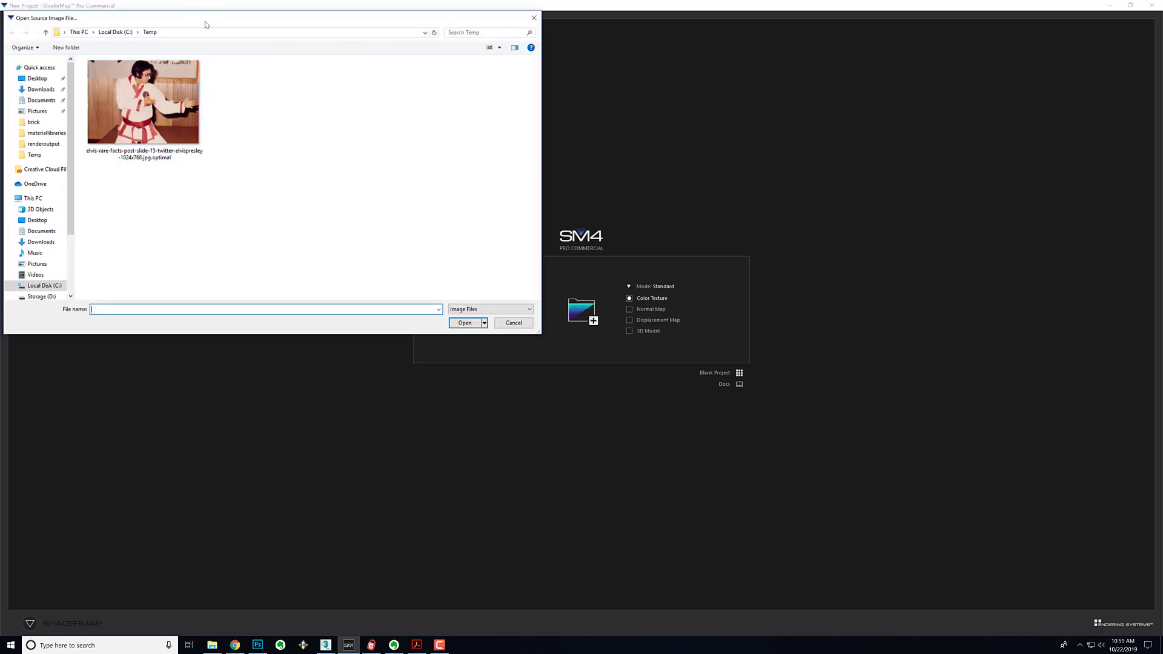
{"action": "left_click_drag", "start_coordinate": [205, 24], "coordinate": [467, 169]}
{"action": "left_click", "coordinate": [391, 261]}
{"action": "key", "text": "Delete"}
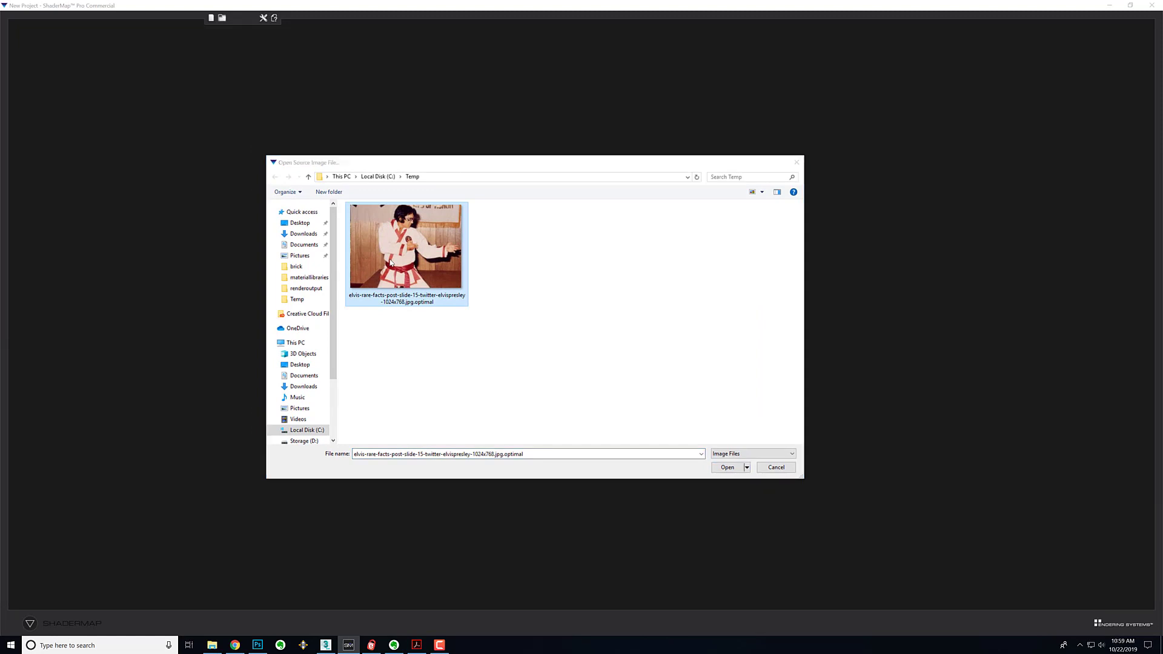
- Load Brick_diffuse from C:/Project Folder/Rain Tree/materiallibraries/brick as the color texture source
{"action": "left_click", "coordinate": [315, 431]}
{"action": "double_click", "coordinate": [371, 334]}
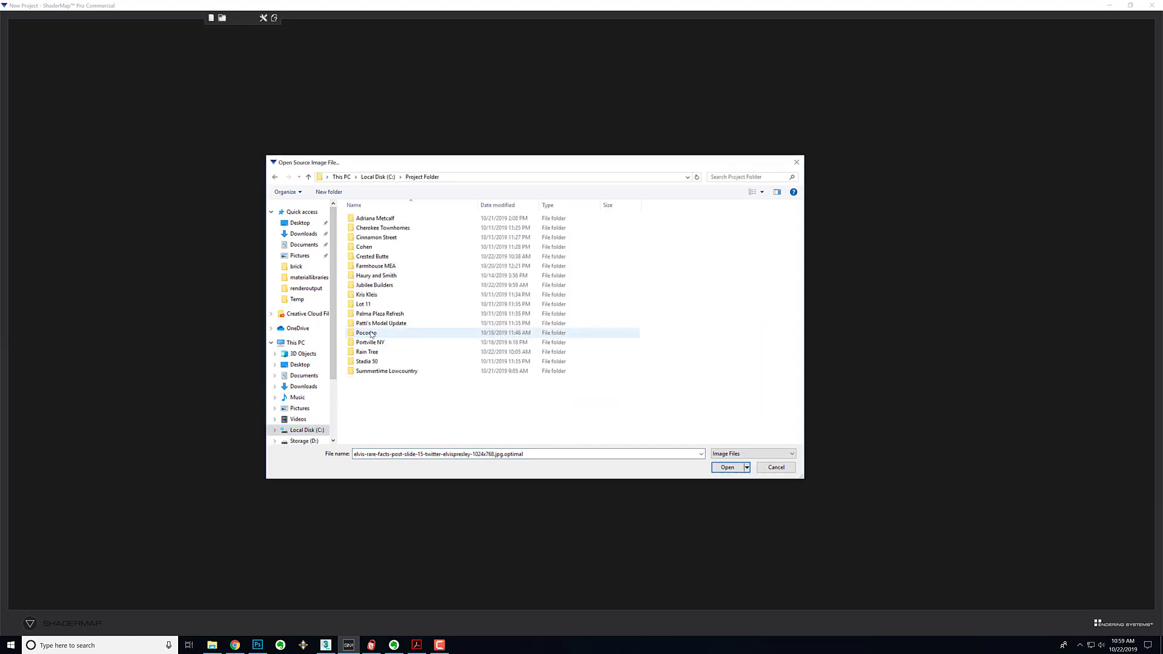
{"action": "double_click", "coordinate": [372, 353]}
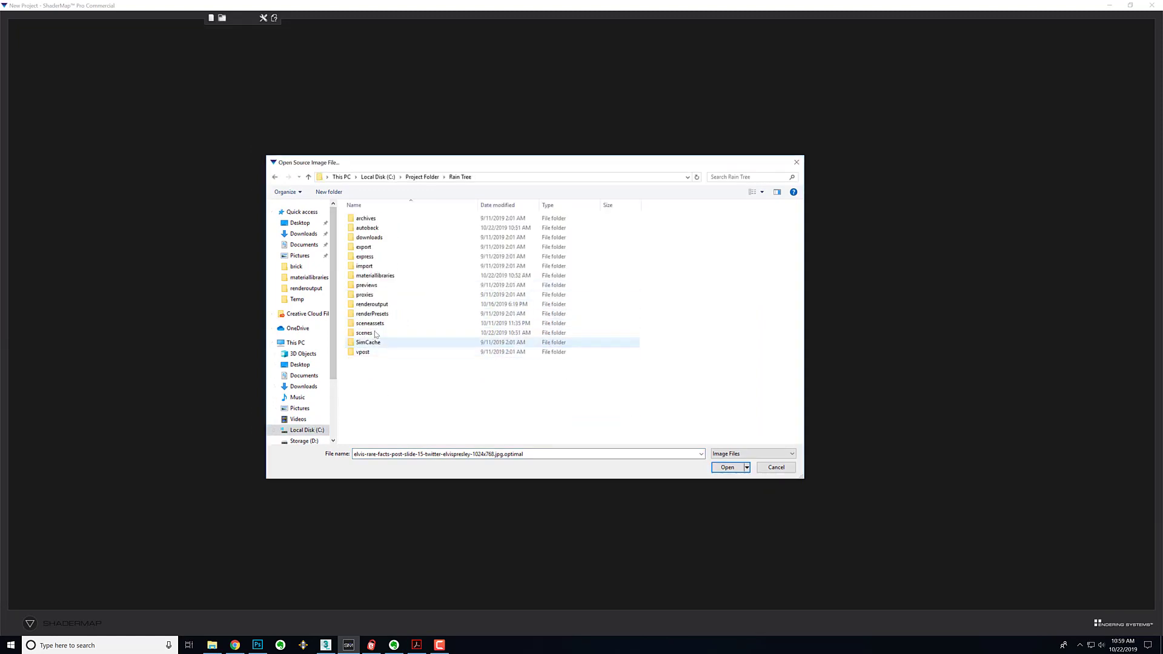
{"action": "double_click", "coordinate": [371, 276]}
{"action": "double_click", "coordinate": [367, 234]}
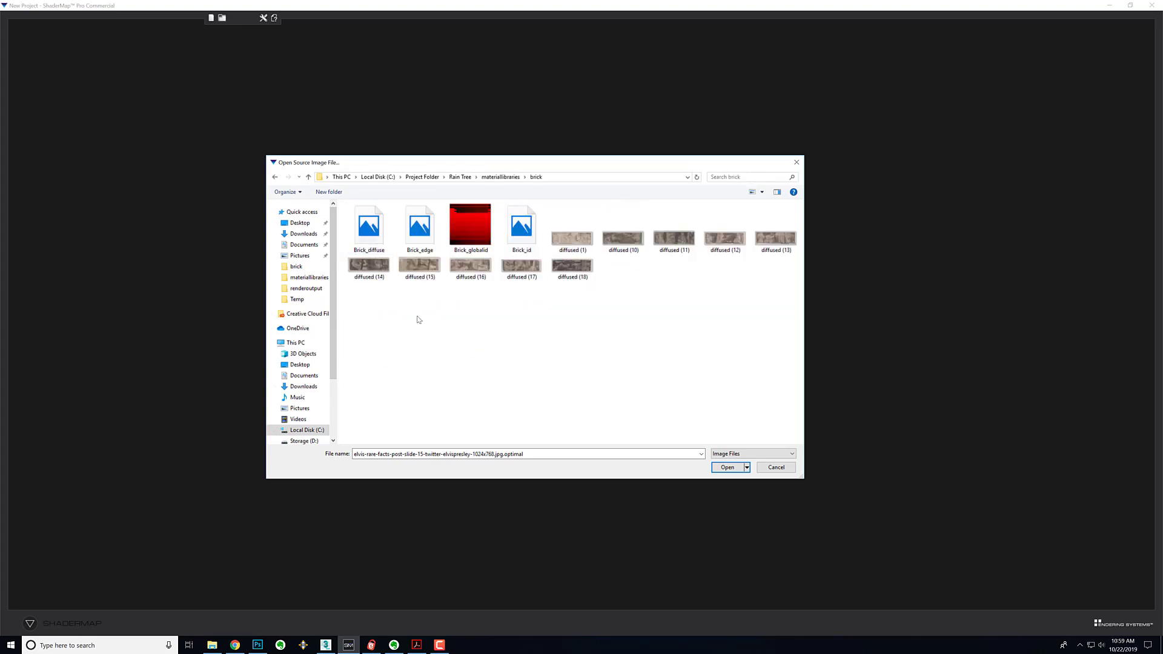
{"action": "double_click", "coordinate": [369, 229]}
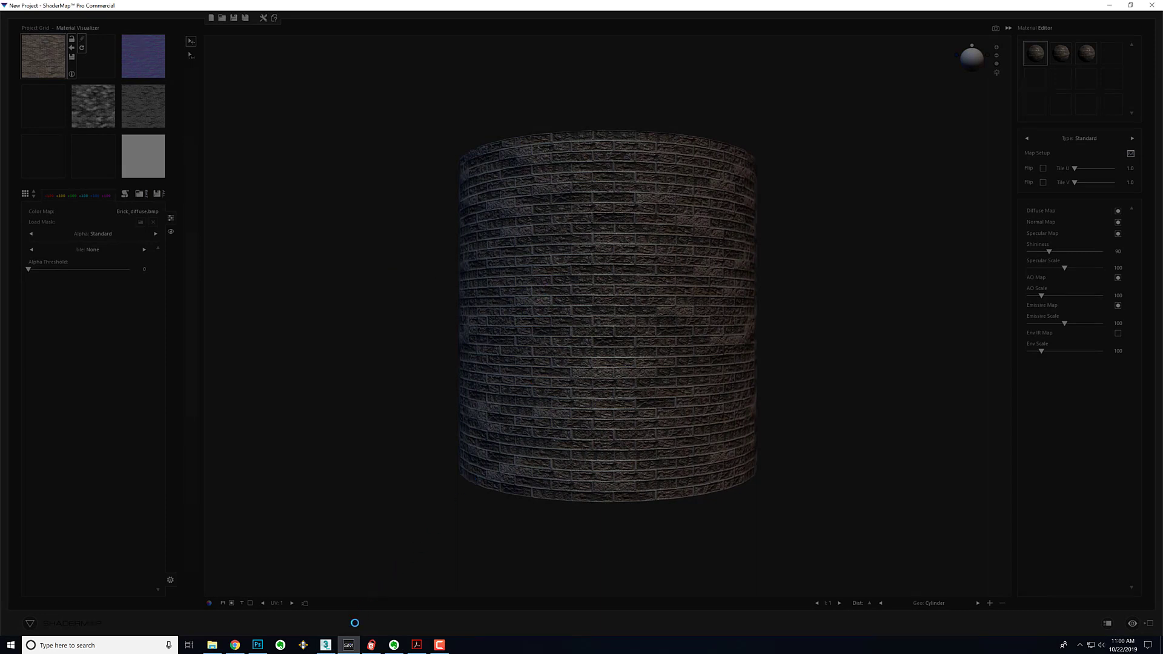
- Switch to 3ds Max, reset the Material Editor sample slots, and name the first material Brick
{"action": "left_click", "coordinate": [326, 645]}
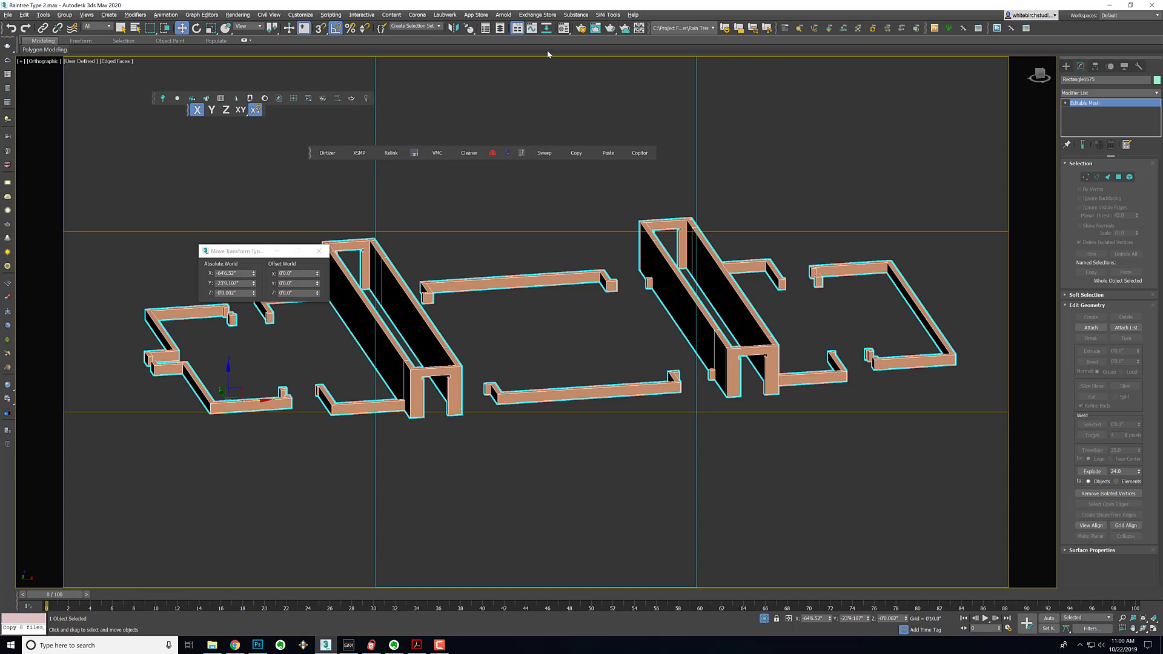
{"action": "left_click", "coordinate": [563, 28]}
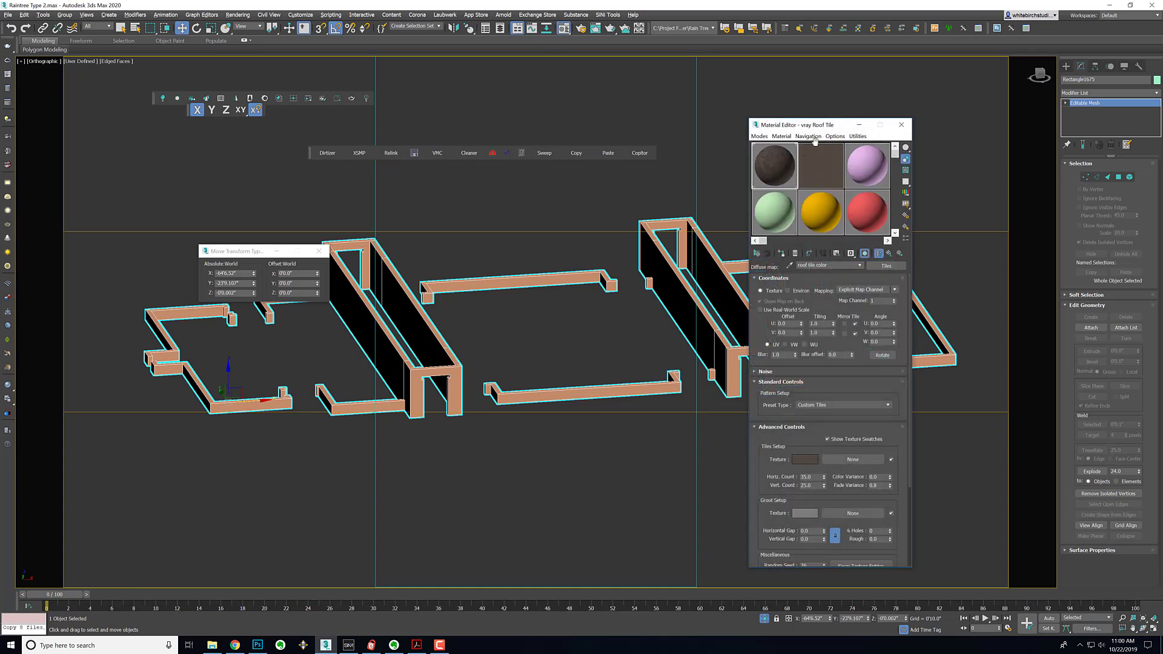
{"action": "left_click", "coordinate": [835, 137]}
{"action": "left_click", "coordinate": [890, 185]}
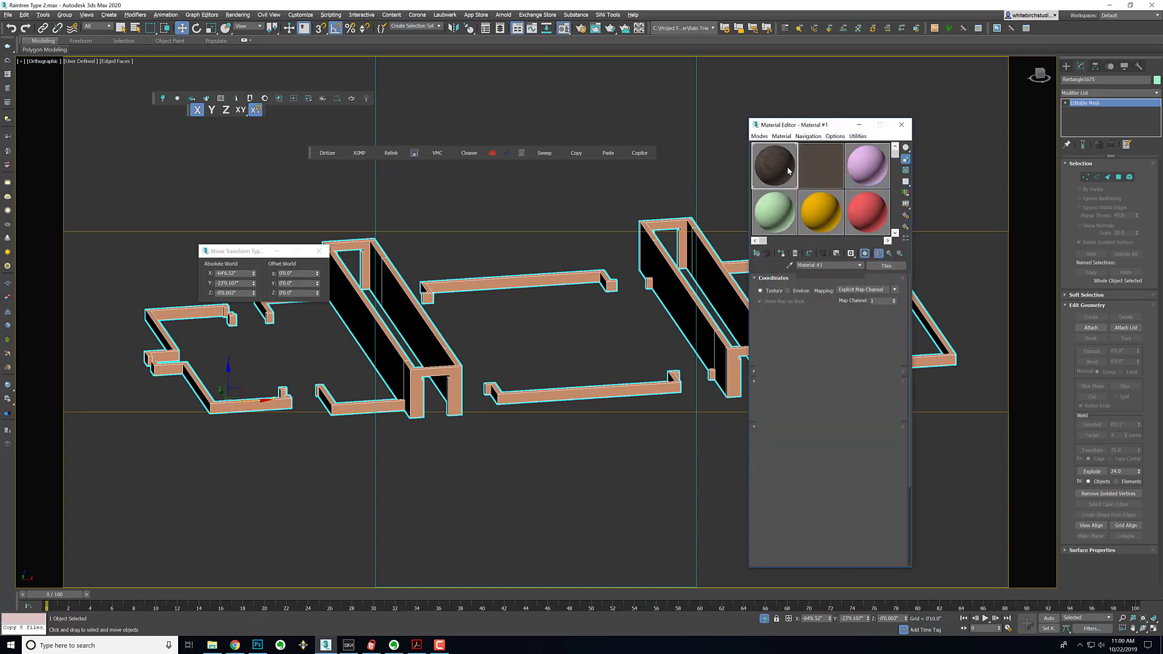
{"action": "type", "text": "B"}
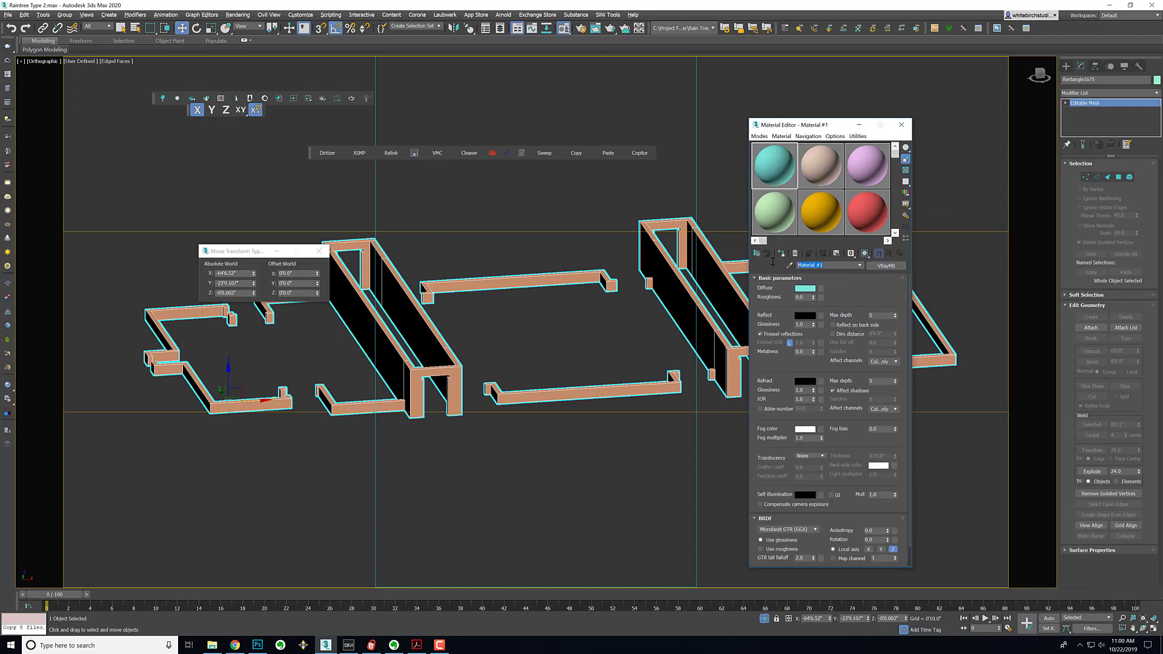
{"action": "key", "text": "Return"}
- Assign a Bitmap to the Brick material's diffuse channel using Brick_diffuse from the project's brick folder
{"action": "left_click", "coordinate": [821, 289]}
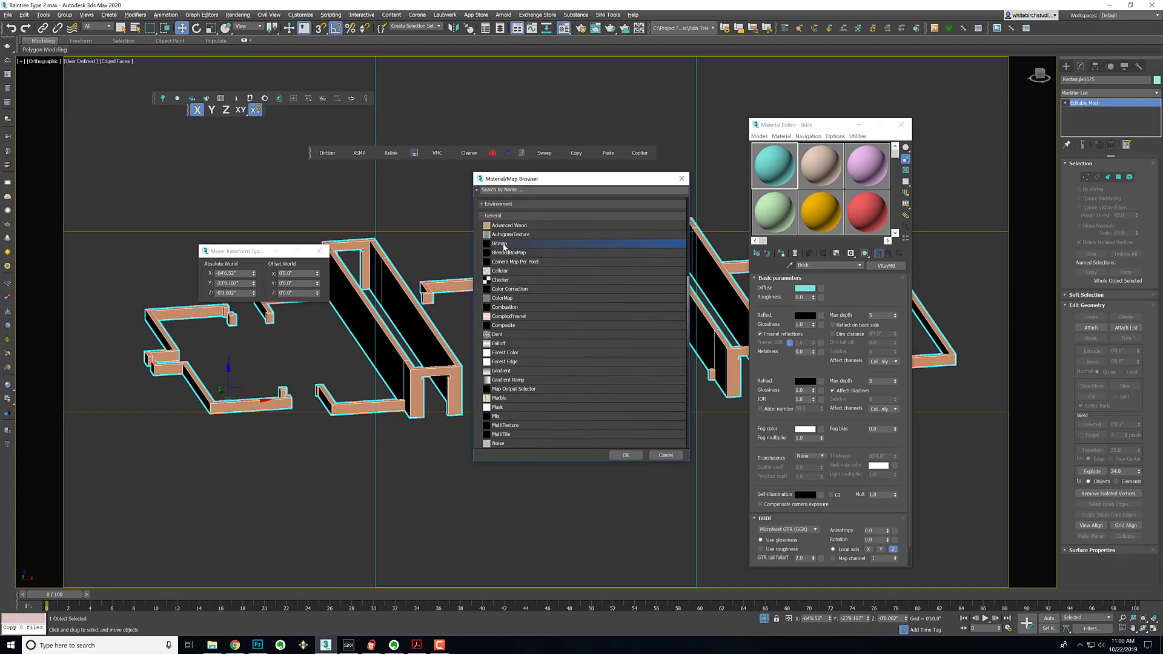
{"action": "double_click", "coordinate": [508, 244]}
{"action": "left_click_drag", "start_coordinate": [165, 18], "coordinate": [370, 182]}
{"action": "double_click", "coordinate": [293, 245]}
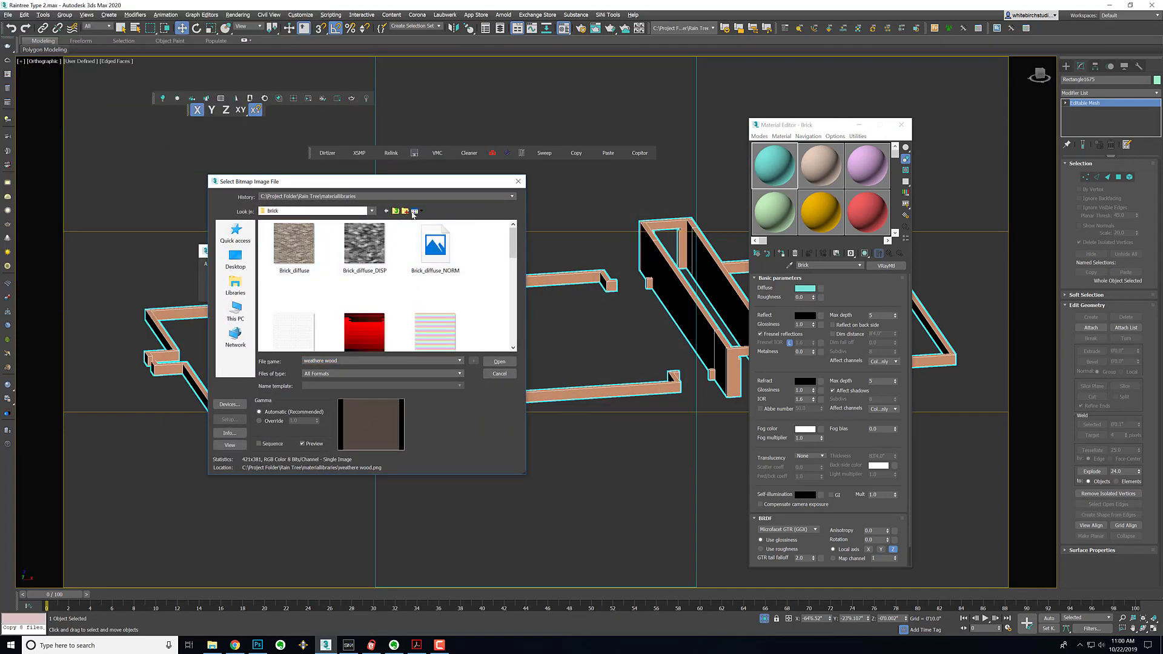
{"action": "left_click", "coordinate": [416, 211]}
{"action": "left_click", "coordinate": [436, 280]}
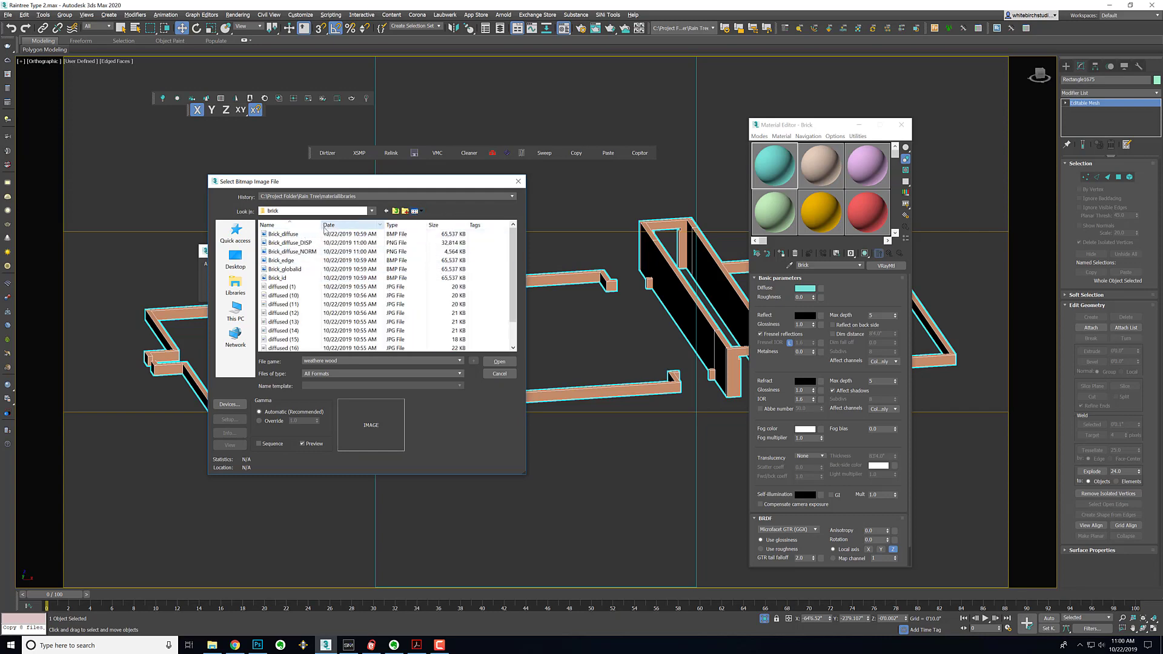
{"action": "left_click_drag", "start_coordinate": [301, 224], "coordinate": [386, 224]}
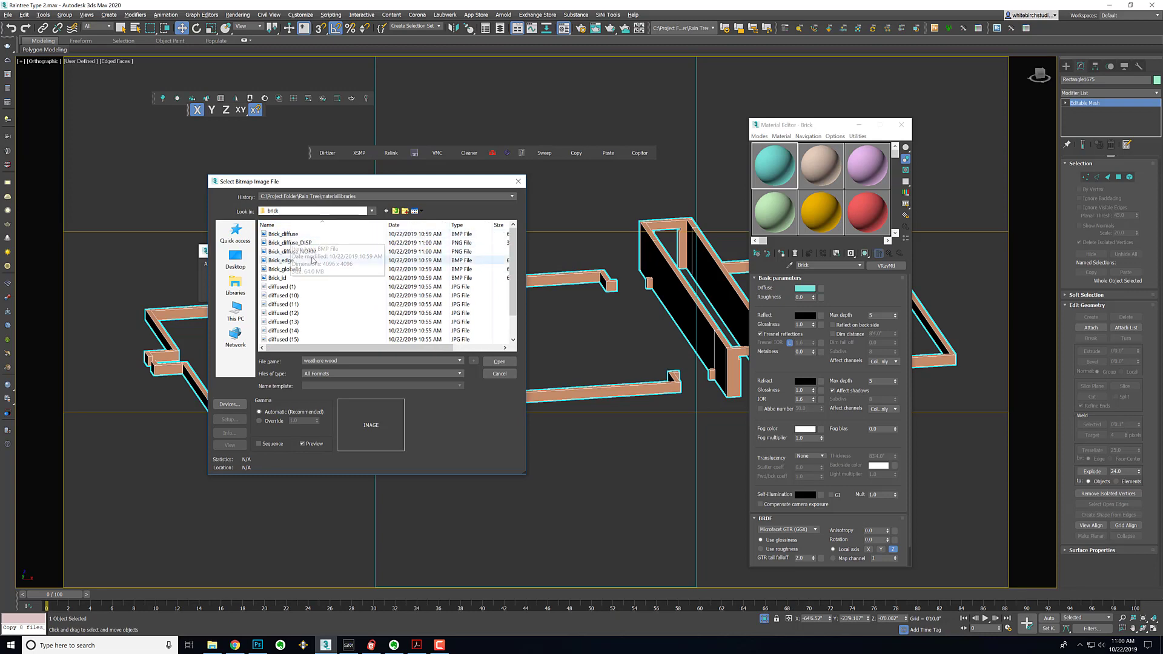
{"action": "left_click", "coordinate": [290, 235]}
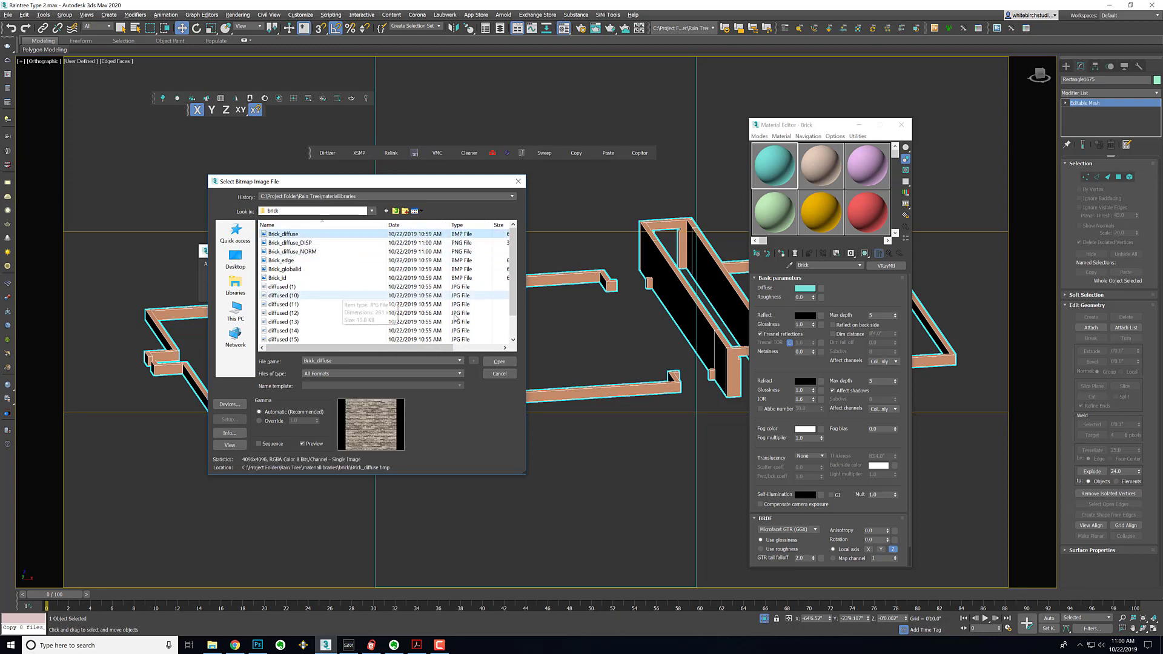
{"action": "left_click", "coordinate": [498, 362]}
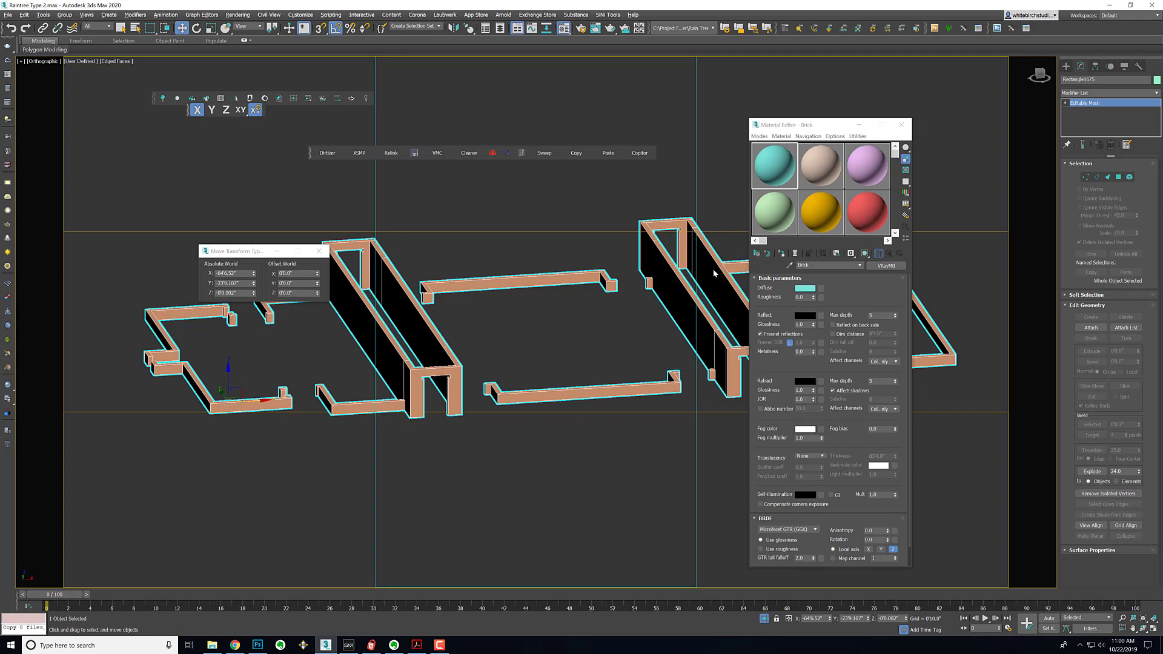
- Assign the Brick material to the selected walls, replacing the scene's same-named material, and show its texture in the viewport
{"action": "left_click", "coordinate": [782, 254]}
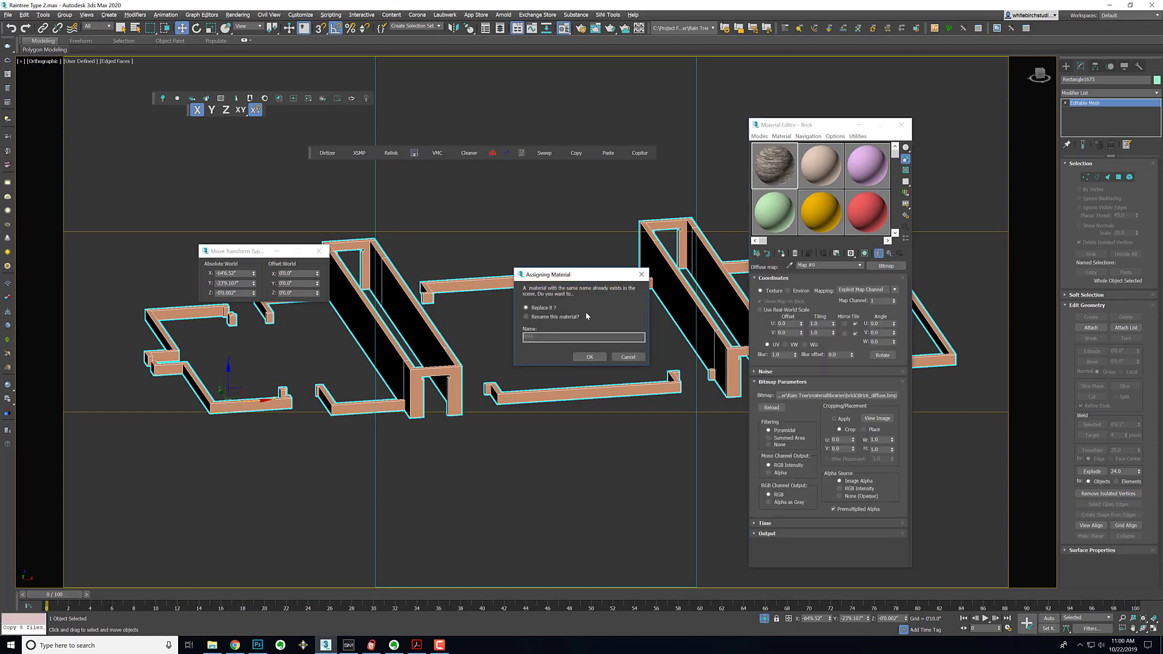
{"action": "left_click", "coordinate": [589, 357]}
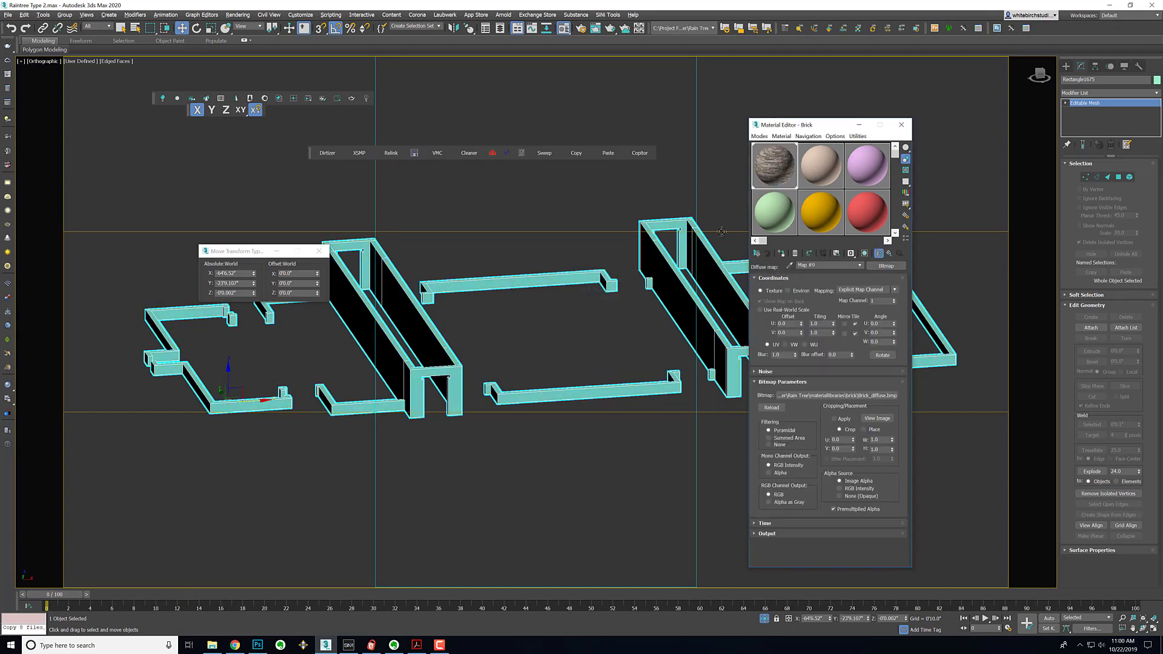
{"action": "left_click", "coordinate": [864, 258]}
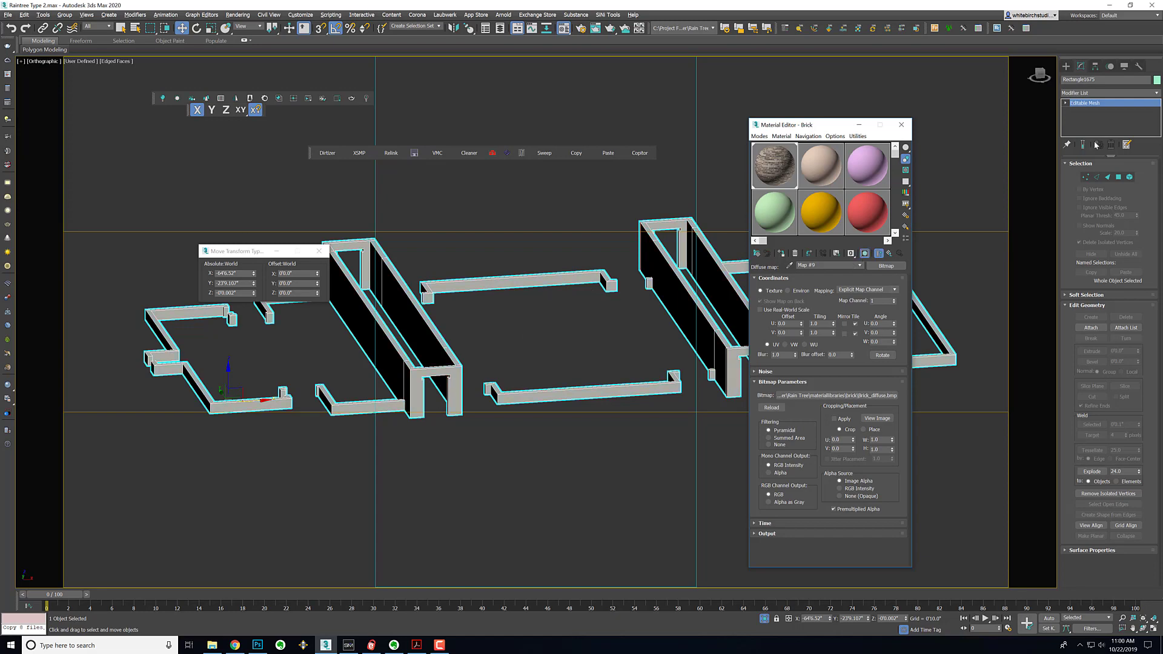
- Add a MapScaler modifier to the walls and inspect the brick texture's scale on them
{"action": "left_click", "coordinate": [1098, 94]}
{"action": "scroll", "coordinate": [1115, 427], "scroll_direction": "down", "scroll_amount": 10}
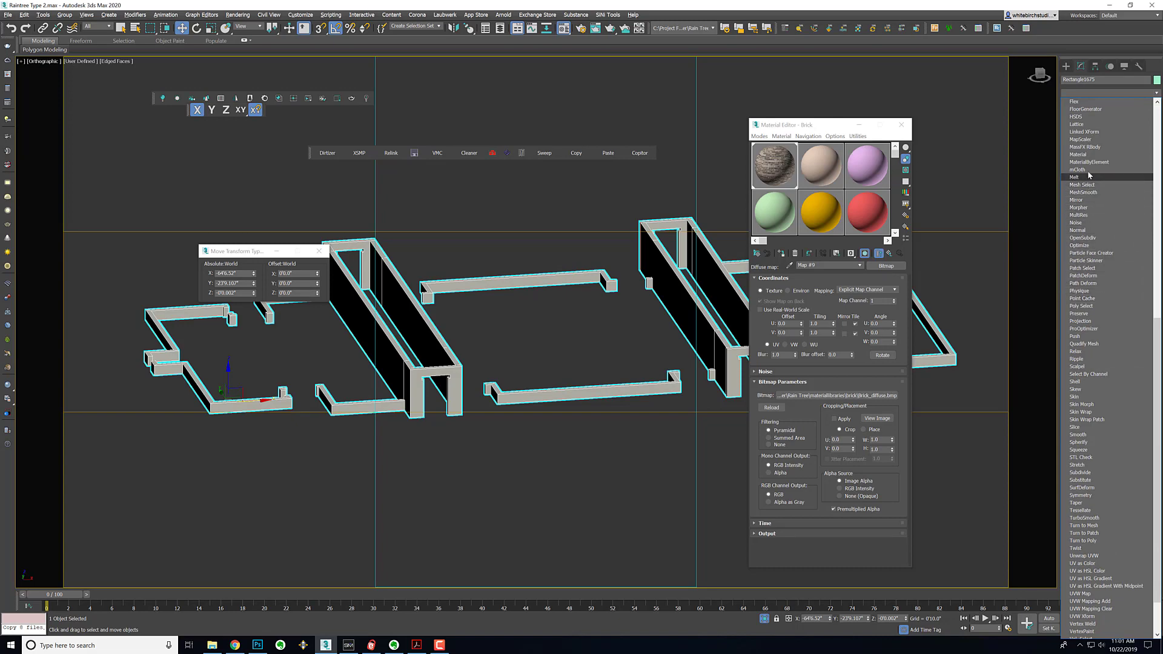
{"action": "left_click", "coordinate": [1084, 140]}
{"action": "scroll", "coordinate": [647, 393], "scroll_direction": "up", "scroll_amount": 5}
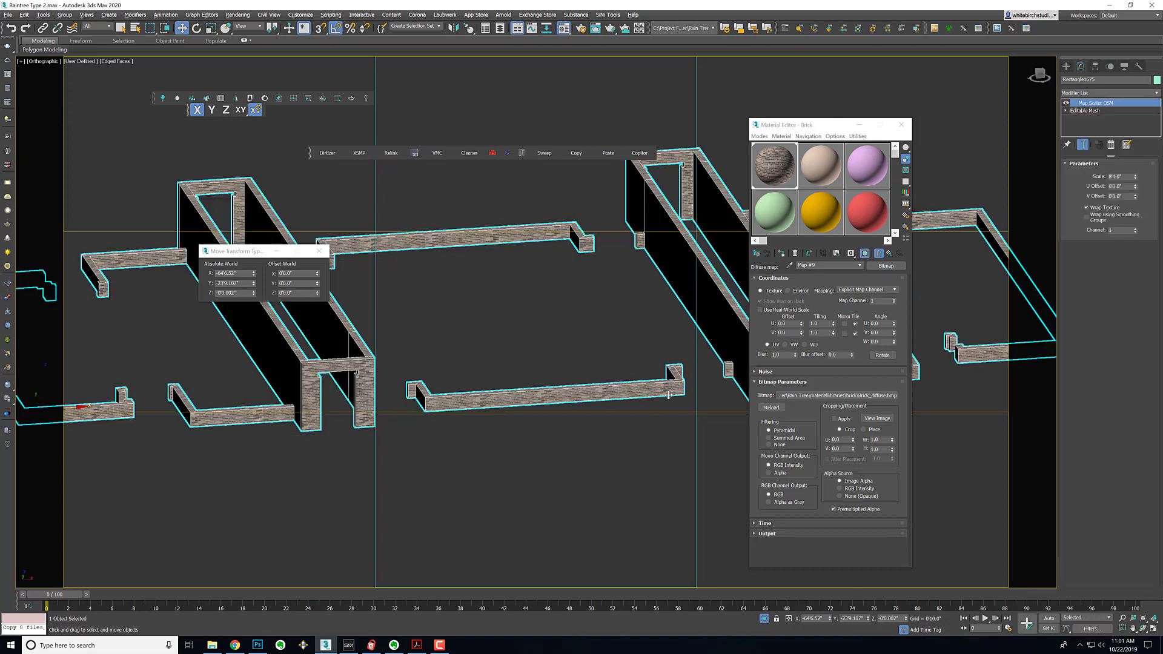
{"action": "scroll", "coordinate": [648, 393], "scroll_direction": "up", "scroll_amount": 3}
{"action": "scroll", "coordinate": [635, 382], "scroll_direction": "down", "scroll_amount": 6}
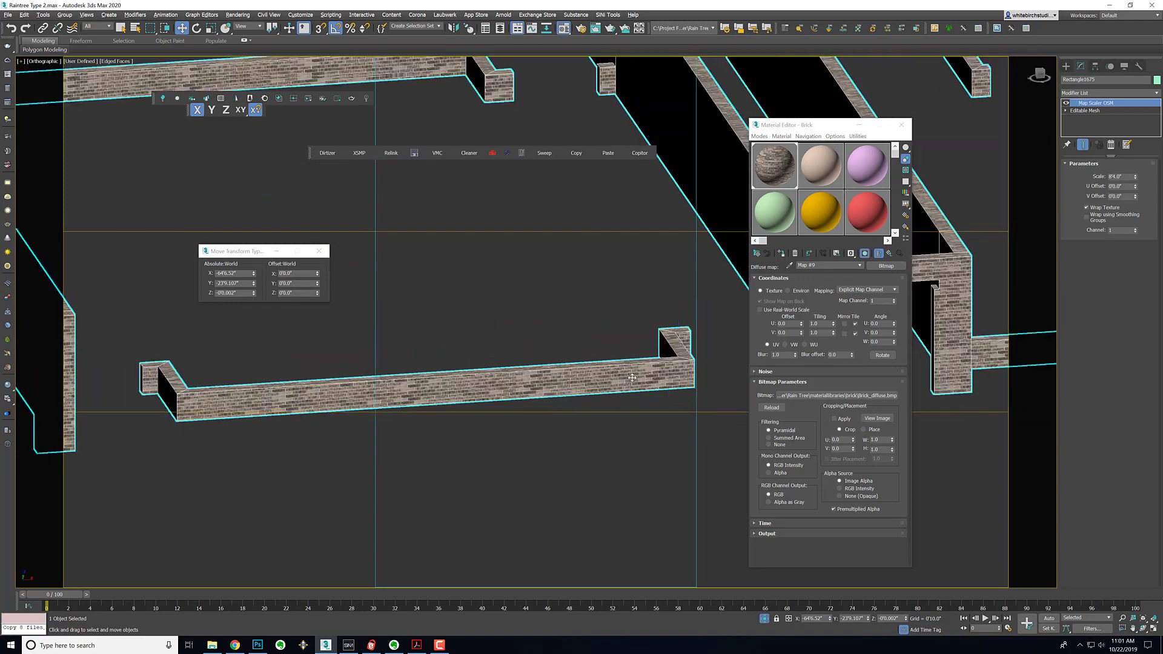
{"action": "middle_click_drag", "start_coordinate": [629, 377], "coordinate": [558, 370]}
{"action": "scroll", "coordinate": [658, 343], "scroll_direction": "up", "scroll_amount": 1}
{"action": "scroll", "coordinate": [659, 343], "scroll_direction": "up", "scroll_amount": 2}
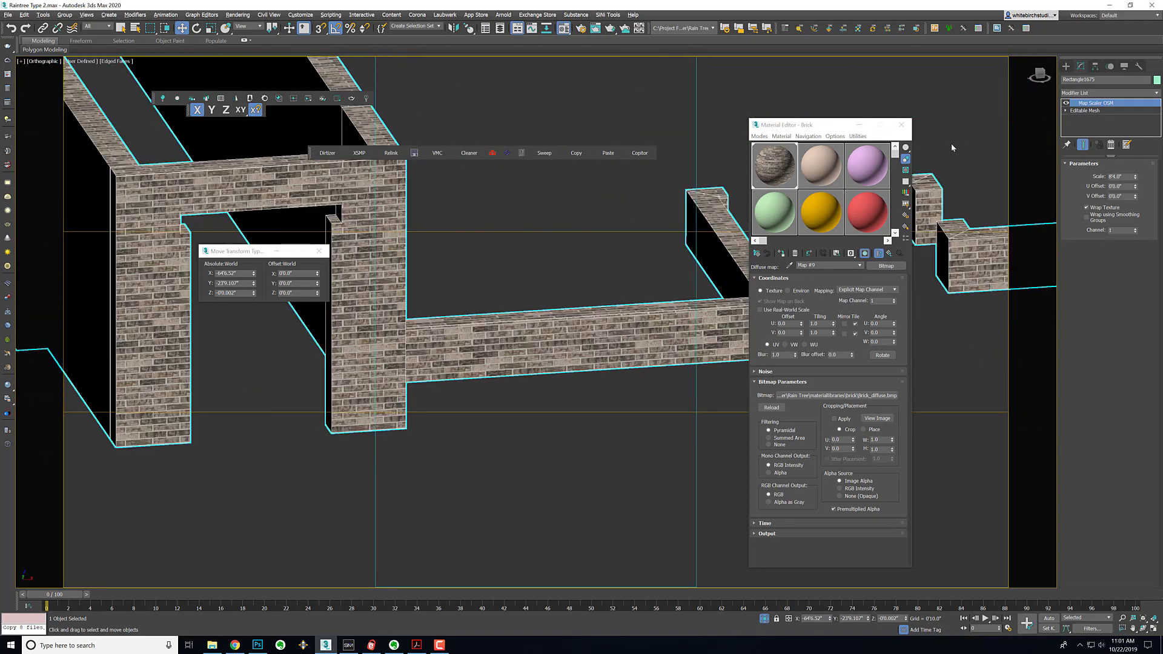
- Create a standard Box with AutoGrid on the brick wall's face, about 2.5 in long, 10.8 in wide and 3.7 in high
{"action": "left_click", "coordinate": [1066, 65]}
{"action": "left_click", "coordinate": [1066, 78]}
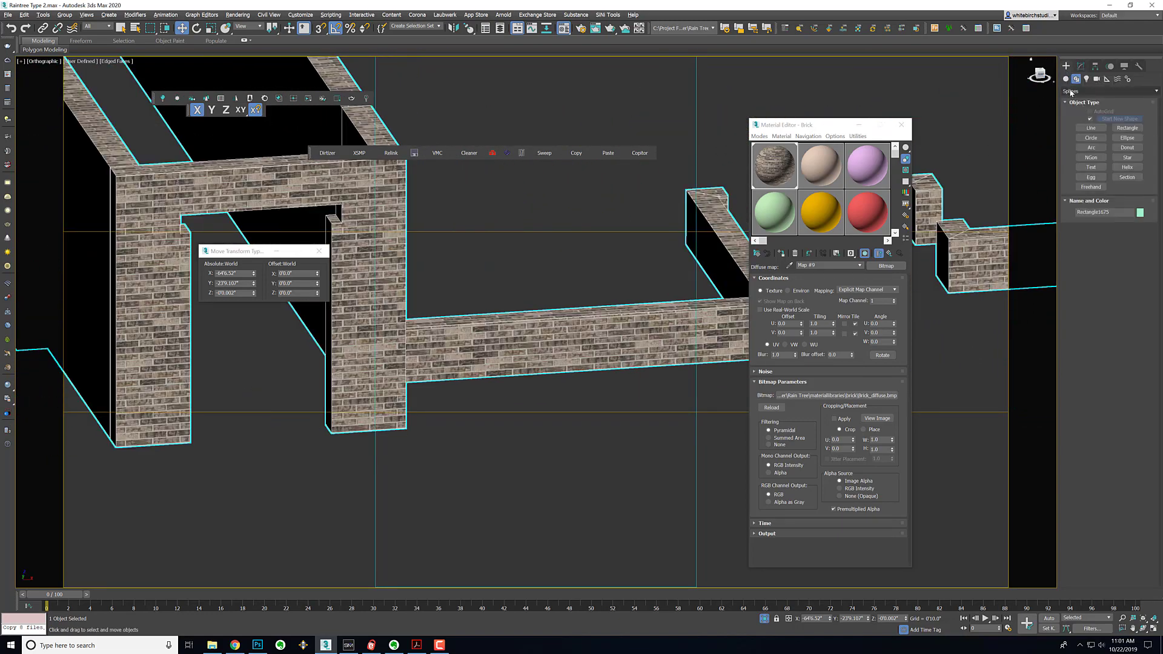
{"action": "left_click", "coordinate": [1090, 120]}
{"action": "left_click", "coordinate": [1090, 112]}
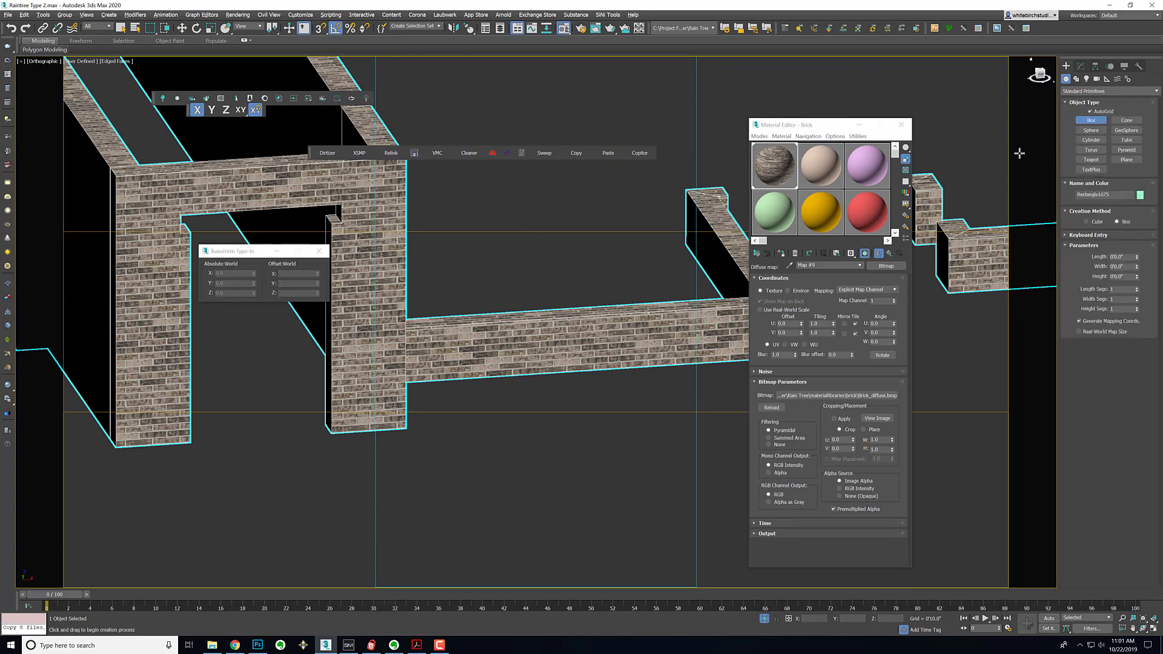
{"action": "scroll", "coordinate": [606, 339], "scroll_direction": "up", "scroll_amount": 3}
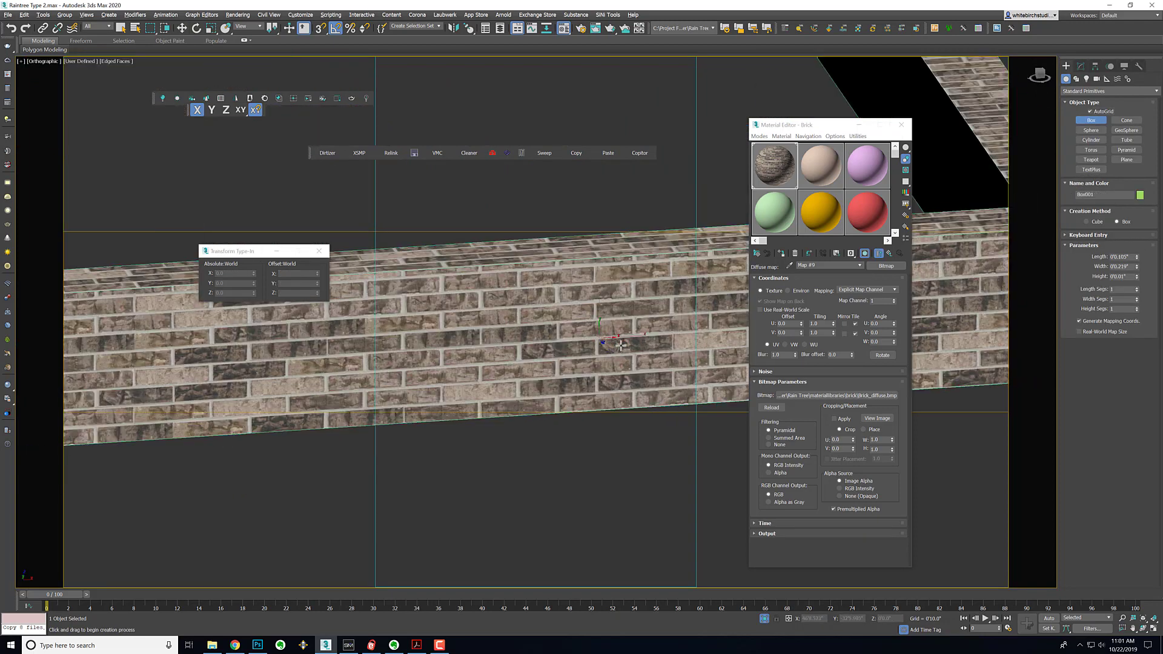
{"action": "left_click_drag", "start_coordinate": [602, 340], "coordinate": [679, 359]}
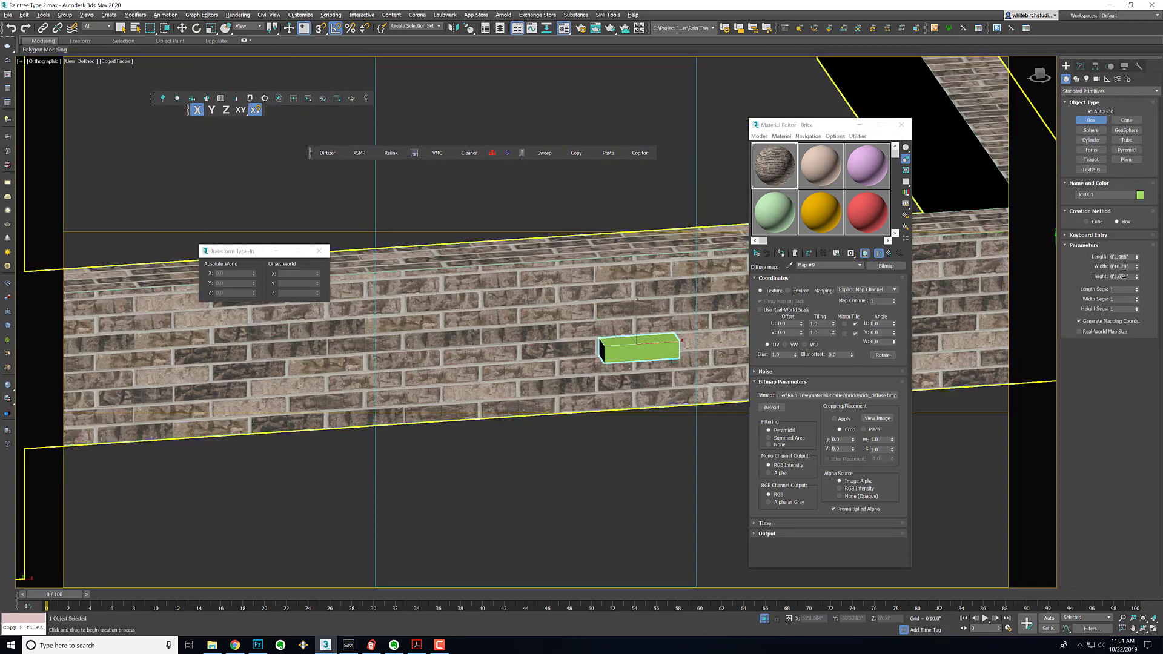
- Set the box to brick size, with a 3" length, 9" width and 3" height
{"action": "left_click_drag", "start_coordinate": [1132, 277], "coordinate": [1094, 281]}
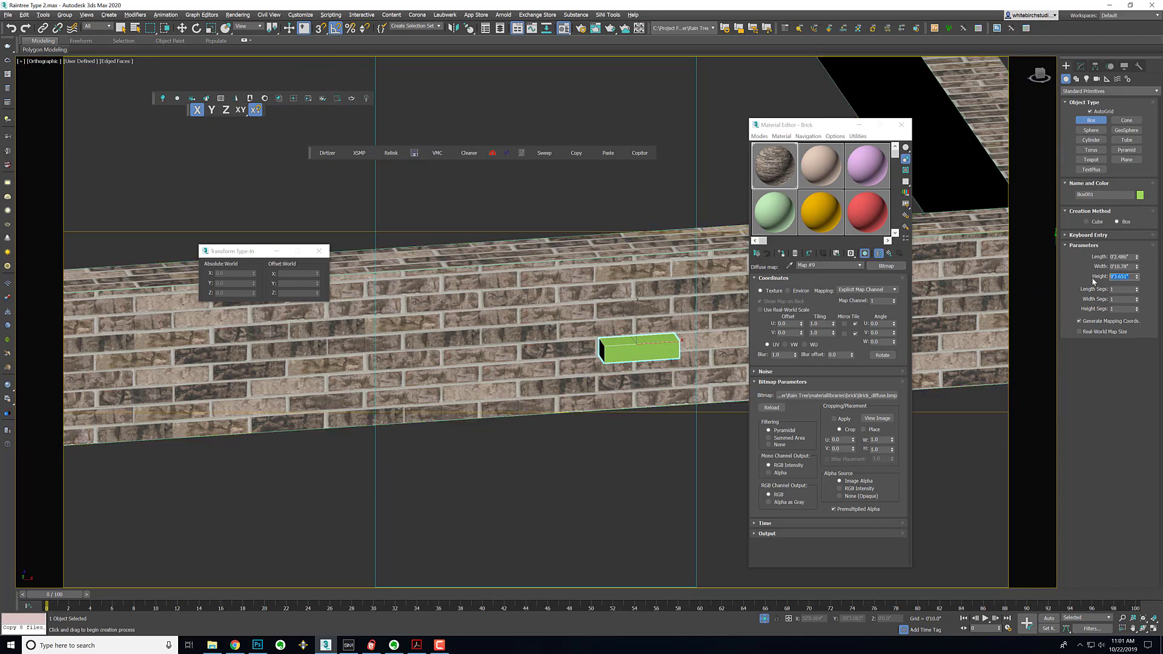
{"action": "key", "text": "Return"}
{"action": "left_click_drag", "start_coordinate": [1129, 267], "coordinate": [1089, 267]}
{"action": "type", "text": "9"}
{"action": "key", "text": "Return"}
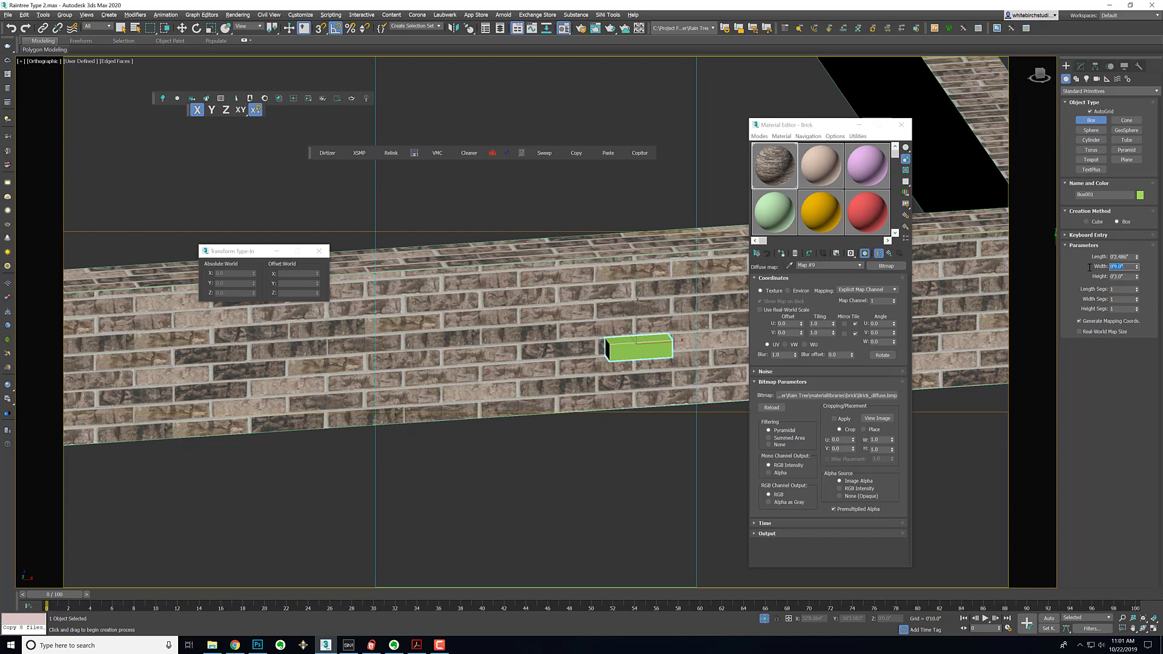
{"action": "left_click_drag", "start_coordinate": [1129, 258], "coordinate": [1090, 258]}
{"action": "type", "text": "3"}
{"action": "key", "text": "Return"}
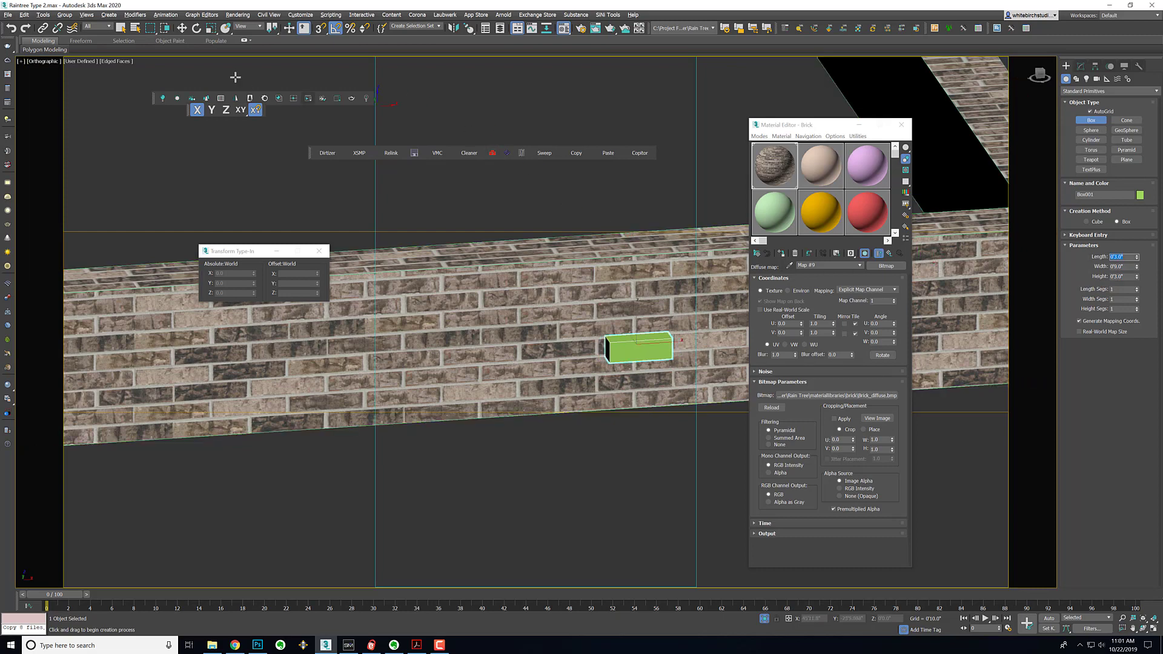
- Select the brick walls and increase their MapScaler scale to enlarge the bricks relative to the reference box
{"action": "left_click", "coordinate": [121, 28]}
{"action": "left_click", "coordinate": [536, 281]}
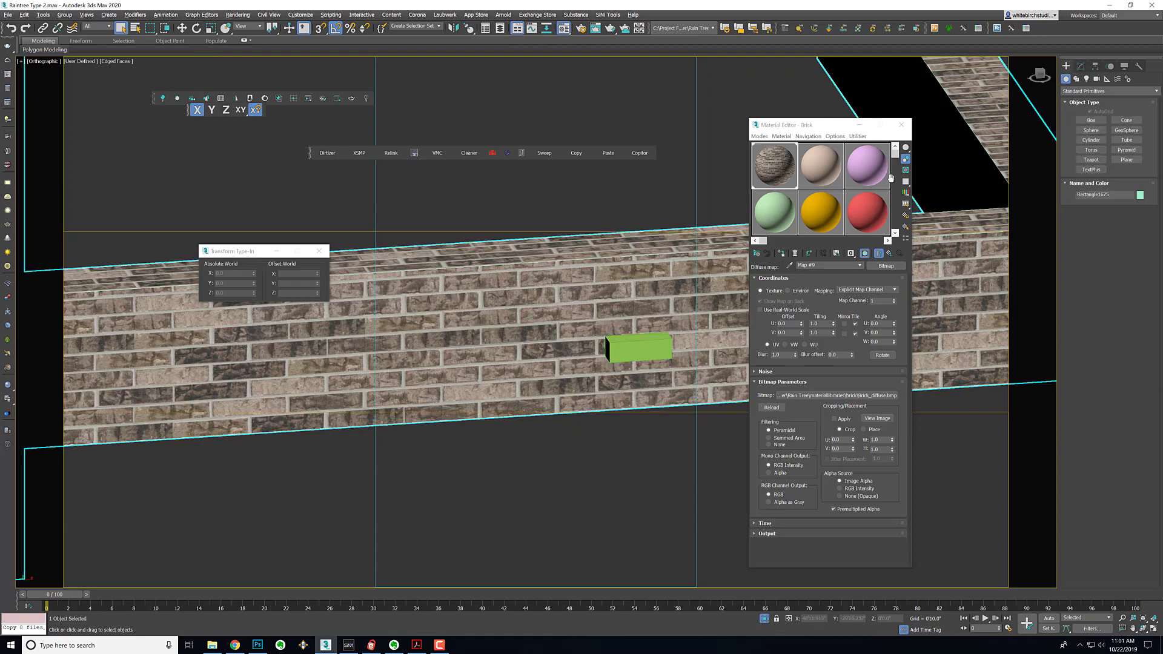
{"action": "left_click", "coordinate": [1080, 66]}
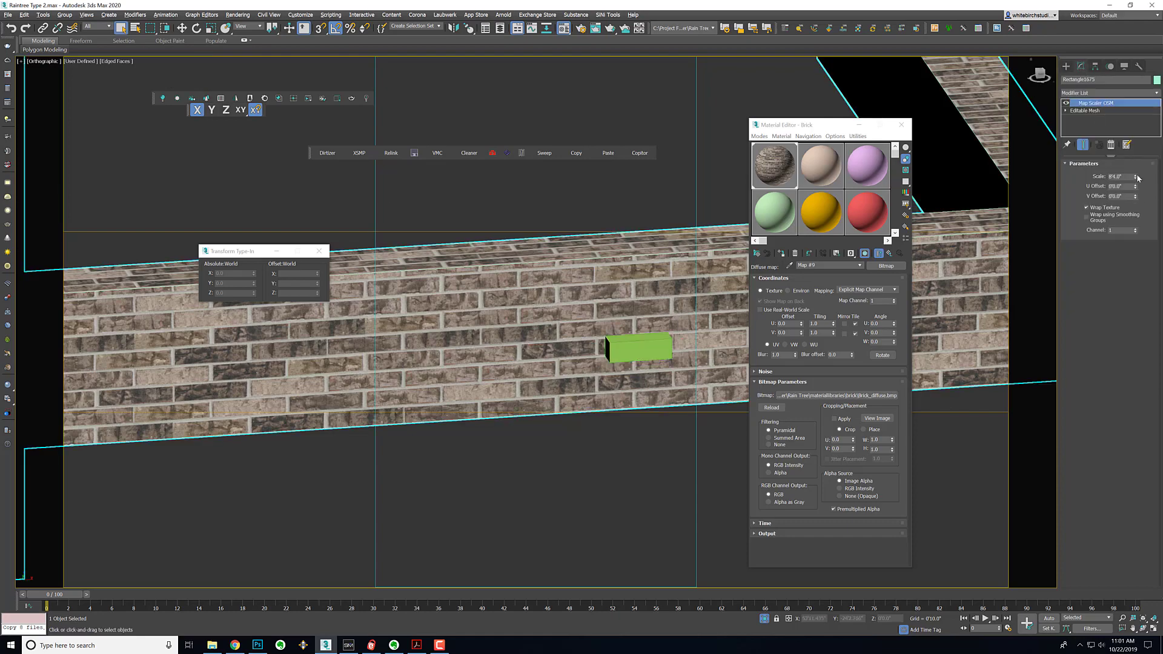
{"action": "left_click_drag", "start_coordinate": [1138, 178], "coordinate": [1138, 159]}
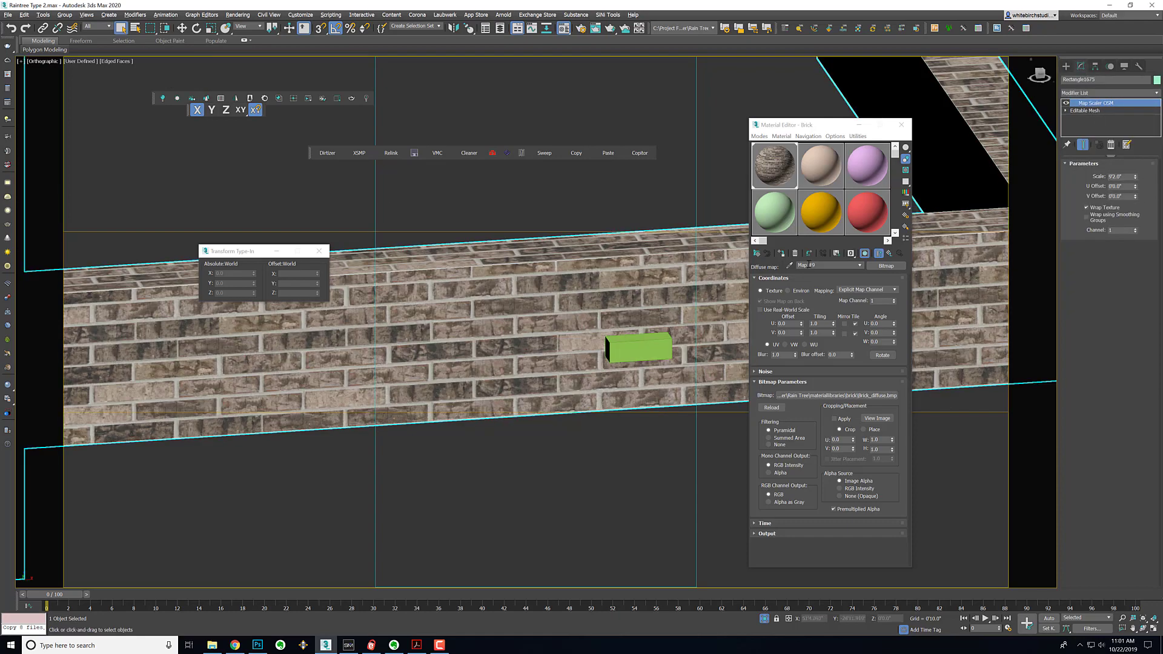
- Move the reference box along the wall to compare it with the textured bricks, and delete it
{"action": "left_click", "coordinate": [655, 342]}
{"action": "left_click", "coordinate": [182, 29]}
{"action": "middle_click_drag", "start_coordinate": [470, 281], "coordinate": [454, 269], "text": "alt"}
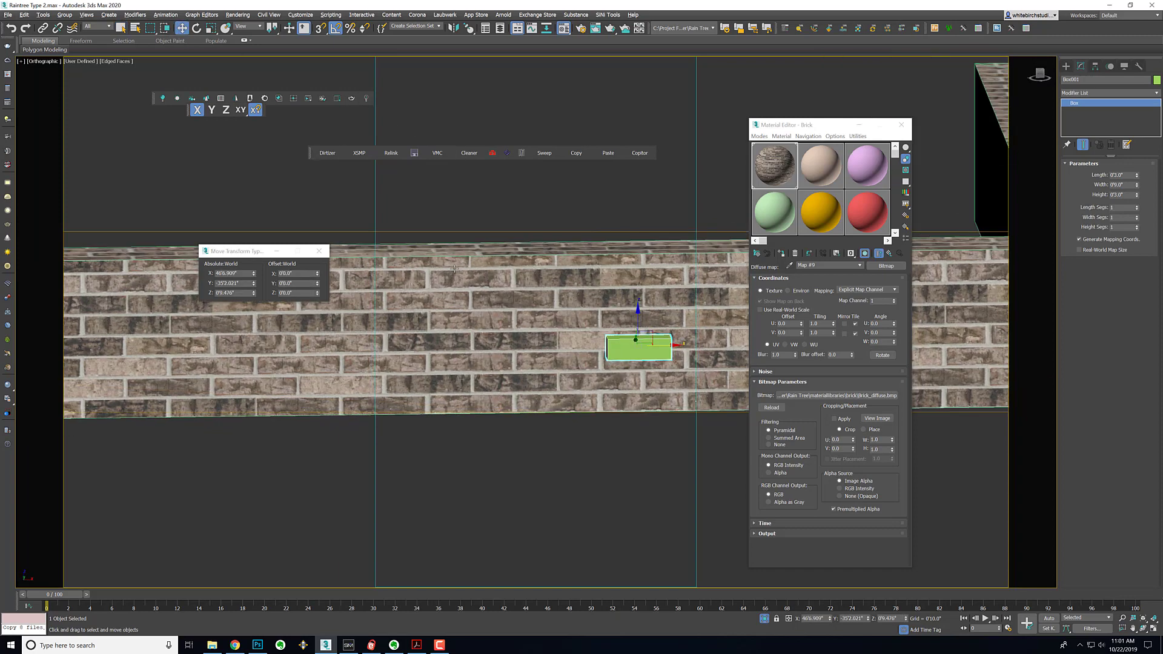
{"action": "left_click_drag", "start_coordinate": [660, 345], "coordinate": [620, 350]}
{"action": "middle_click_drag", "start_coordinate": [620, 349], "coordinate": [634, 357], "text": "alt"}
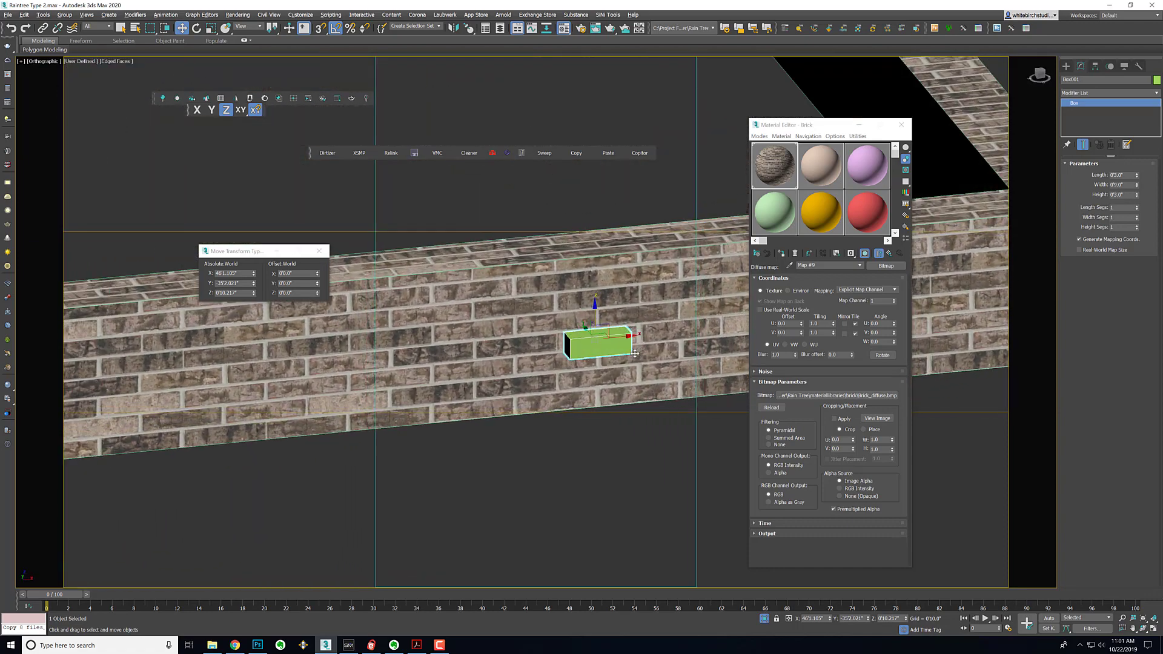
{"action": "key", "text": "Delete"}
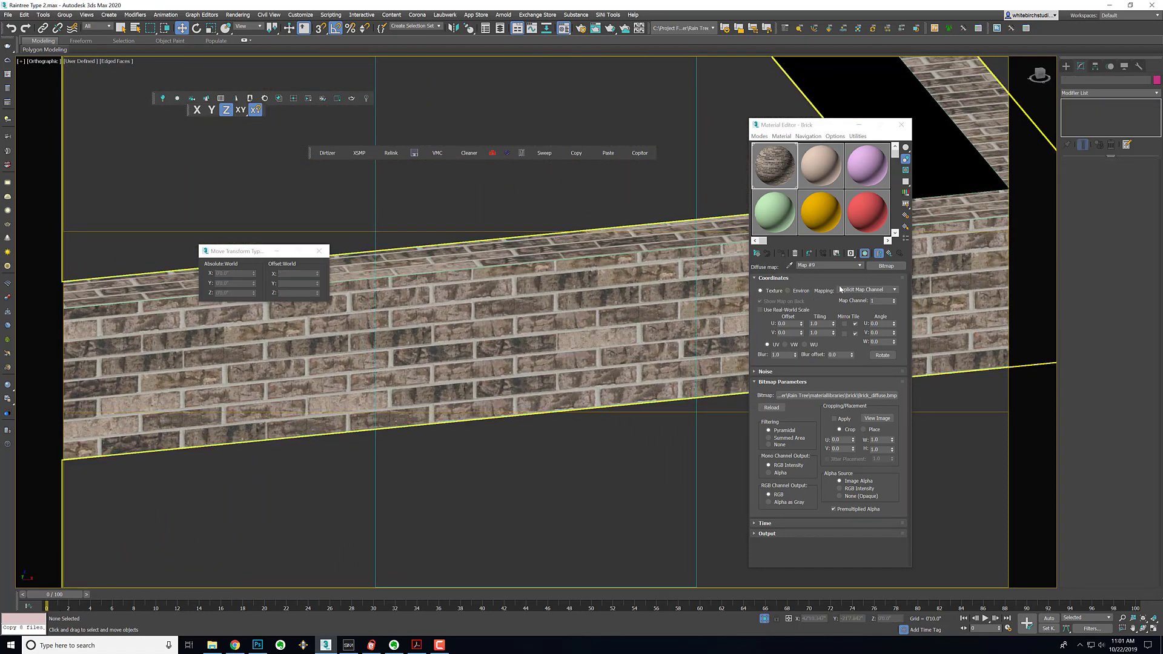
- View the full Brick_diffuse bitmap to examine its brick layout, and close the image
{"action": "left_click", "coordinate": [880, 419]}
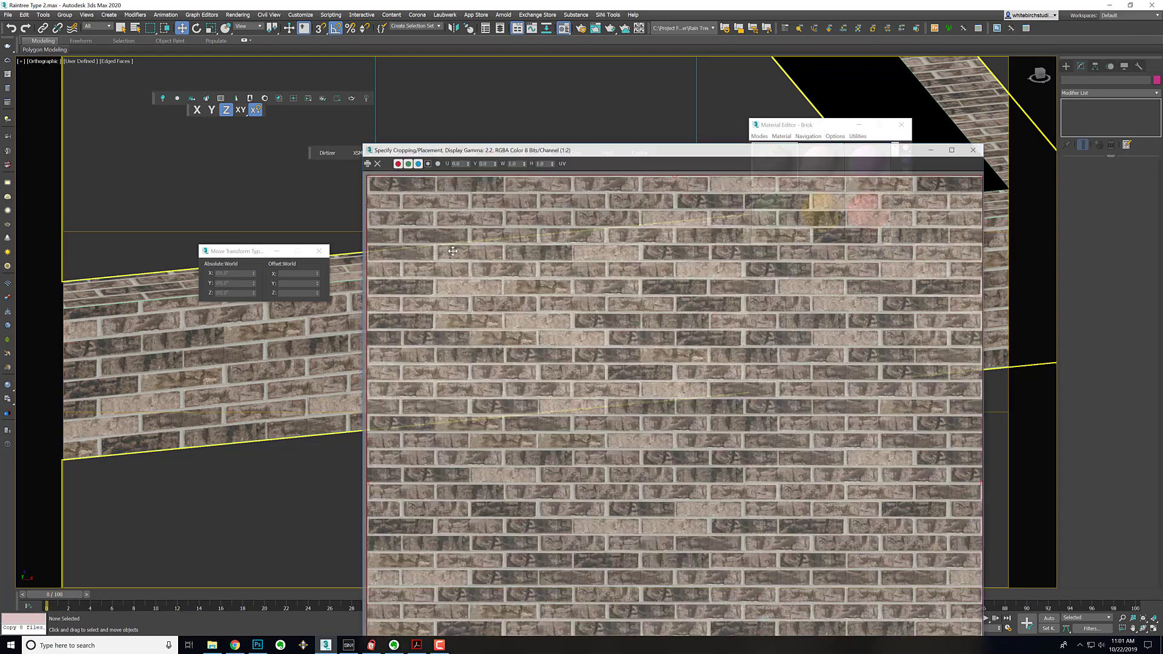
{"action": "left_click_drag", "start_coordinate": [588, 151], "coordinate": [515, 72]}
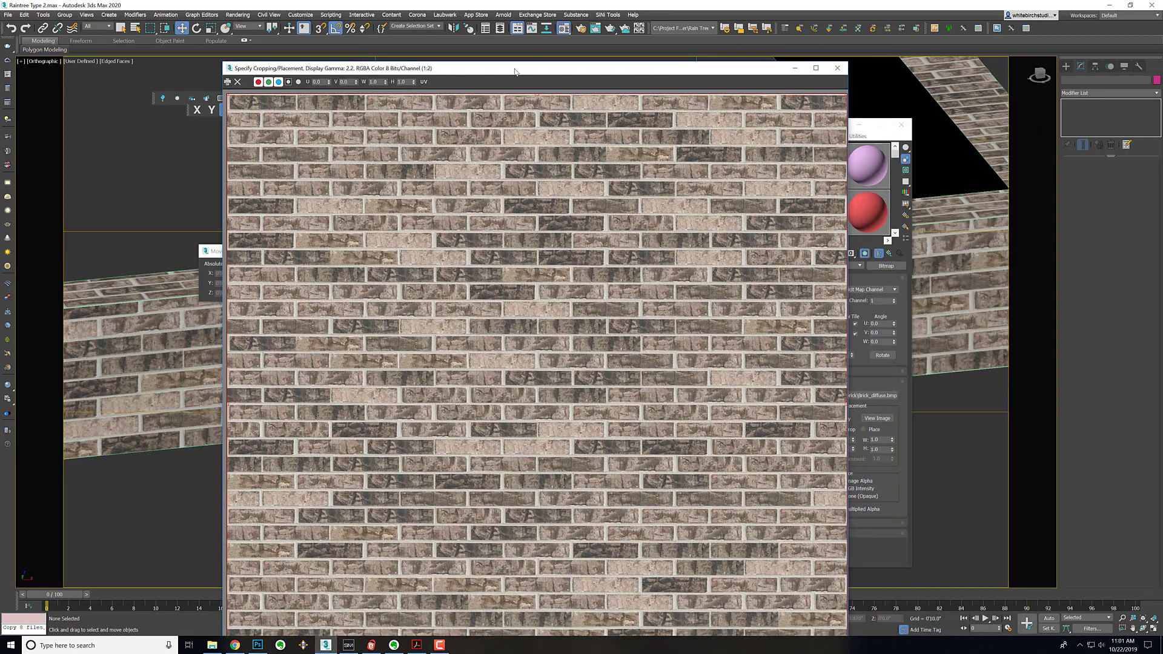
{"action": "left_click", "coordinate": [837, 67]}
- Return to the top level of the Brick material and assign the Brick_diffuse_NORM bitmap to its Bump map
{"action": "left_click", "coordinate": [841, 266]}
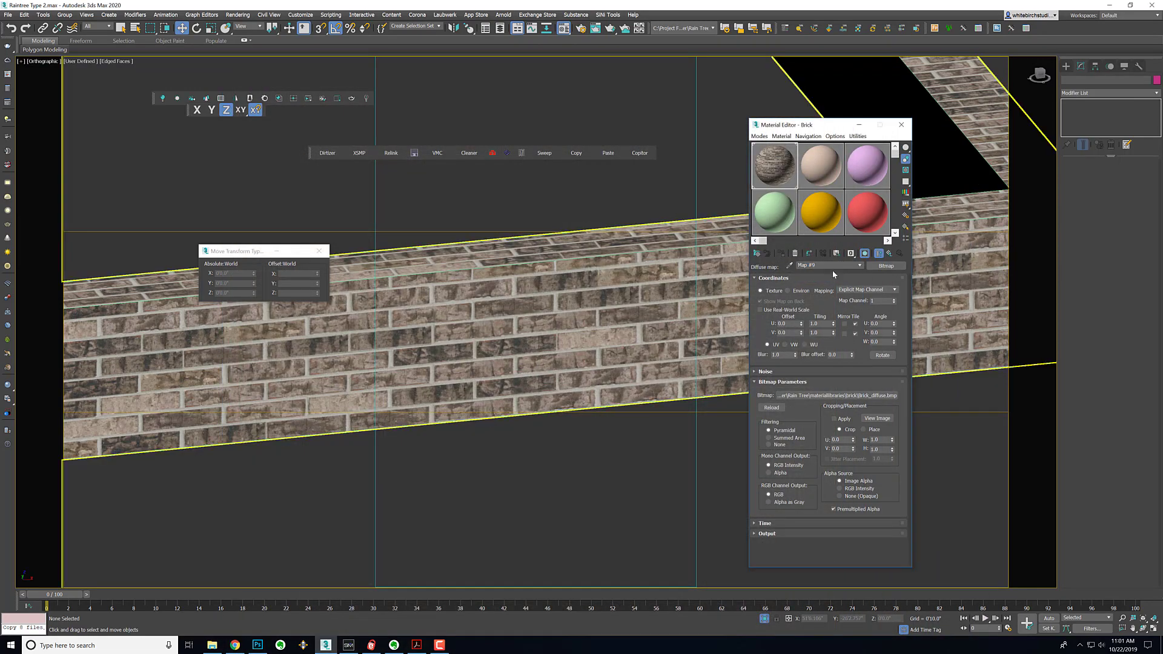
{"action": "left_click", "coordinate": [832, 274]}
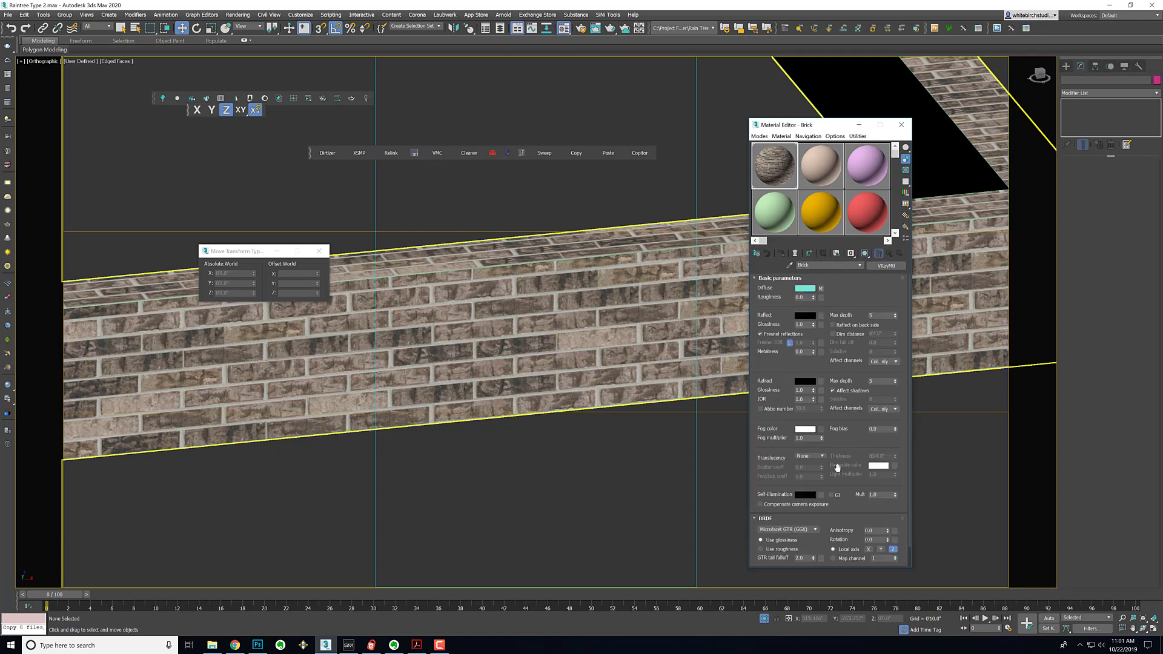
{"action": "left_click_drag", "start_coordinate": [838, 467], "coordinate": [844, 407]}
{"action": "left_click", "coordinate": [800, 562]}
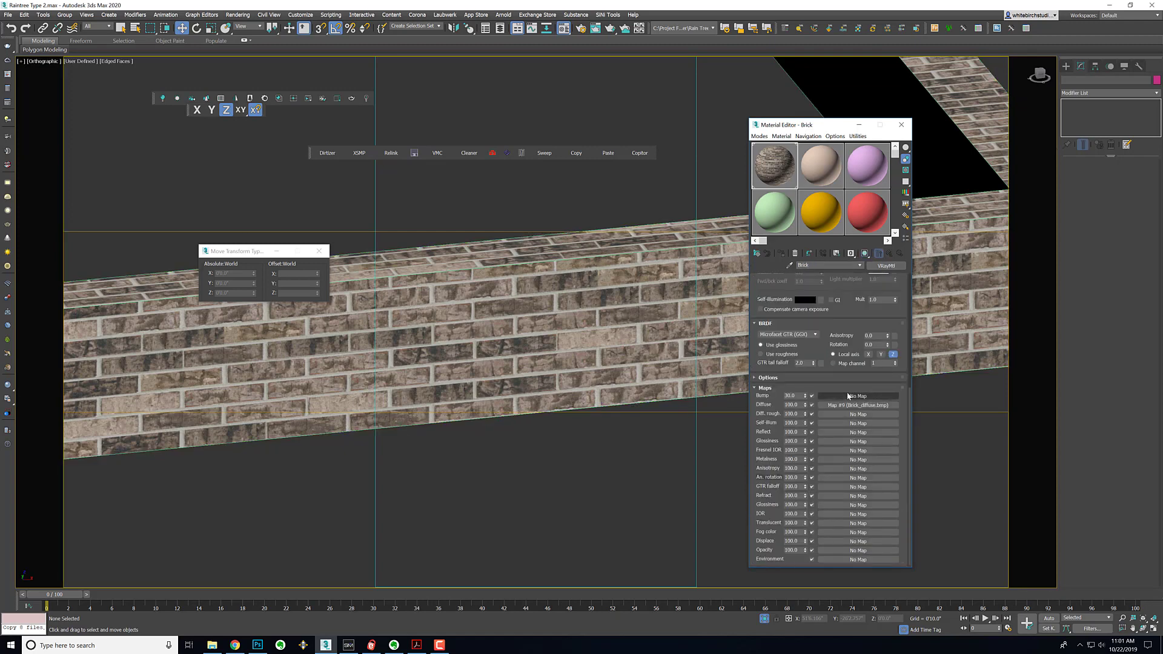
{"action": "left_click", "coordinate": [851, 397]}
{"action": "double_click", "coordinate": [504, 244]}
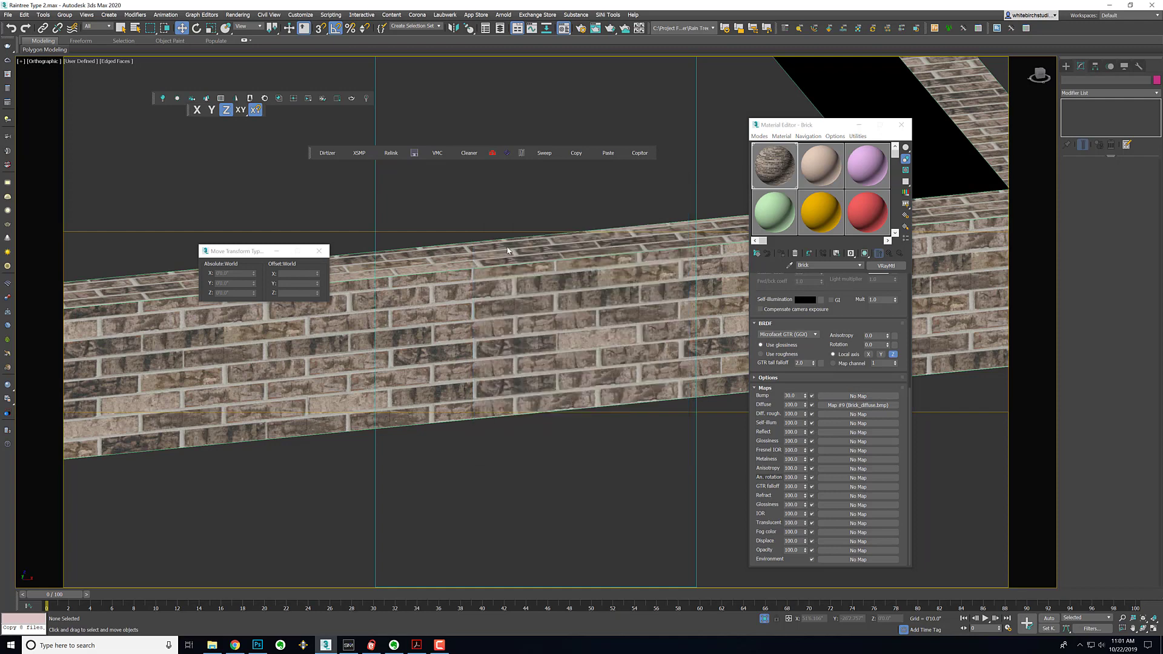
{"action": "left_click", "coordinate": [310, 260]}
- Change the bump map to a VRayNormalMap, keeping the Brick_diffuse_NORM bitmap as its normal map
{"action": "left_click", "coordinate": [888, 267]}
{"action": "left_click", "coordinate": [503, 217]}
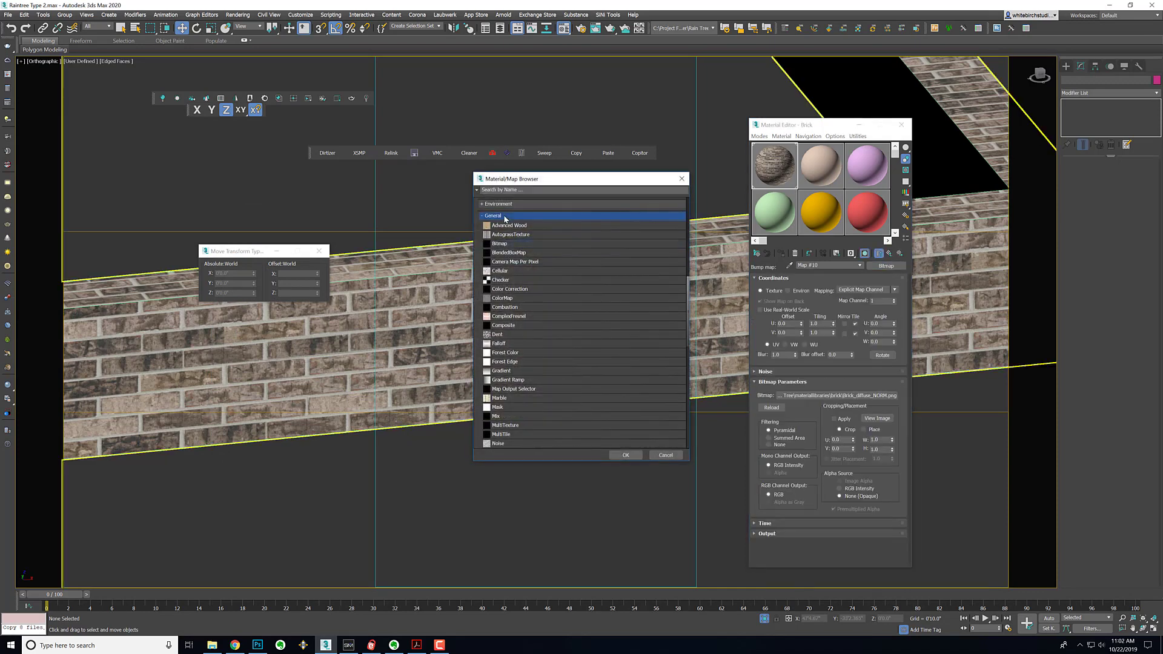
{"action": "scroll", "coordinate": [521, 245], "scroll_direction": "up", "scroll_amount": 1}
{"action": "double_click", "coordinate": [504, 207]}
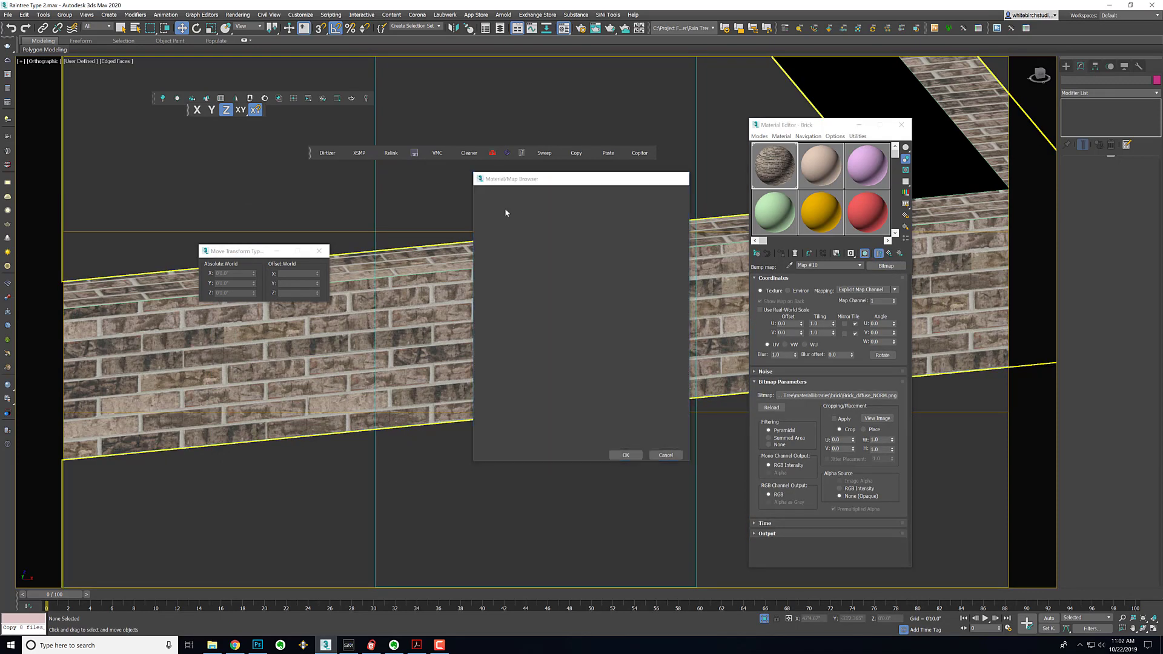
{"action": "left_click", "coordinate": [809, 369]}
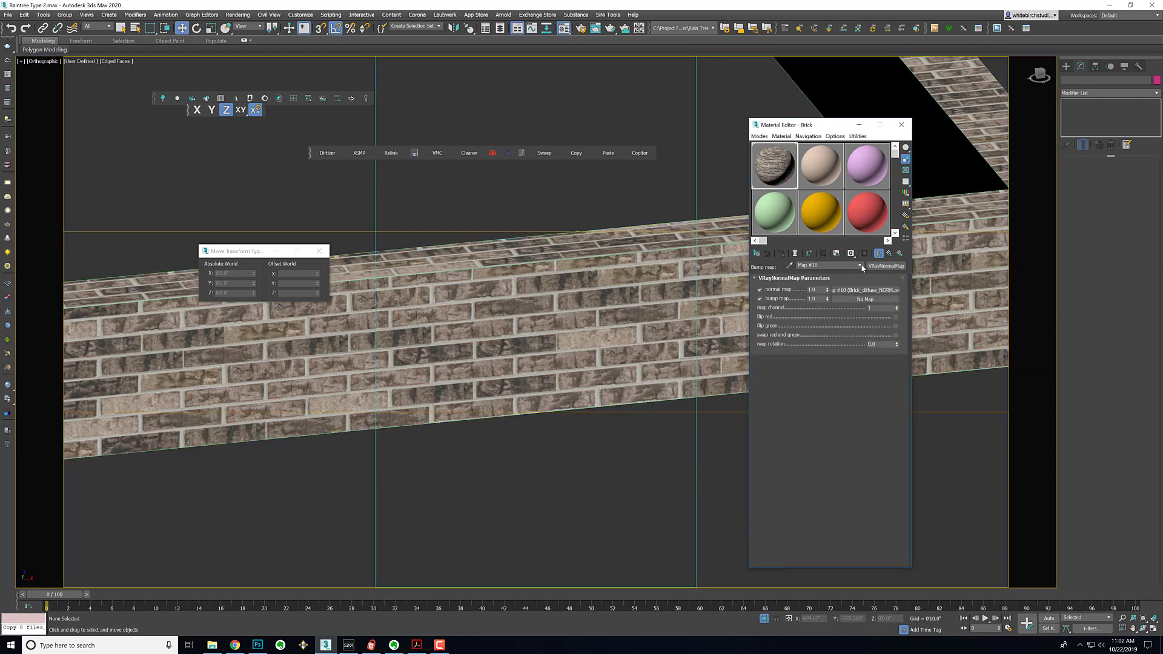
- Return to the Brick material and assign the Brick_diffuse_SPEC bitmap to its Reflect map
{"action": "left_click", "coordinate": [860, 265]}
{"action": "left_click", "coordinate": [834, 272]}
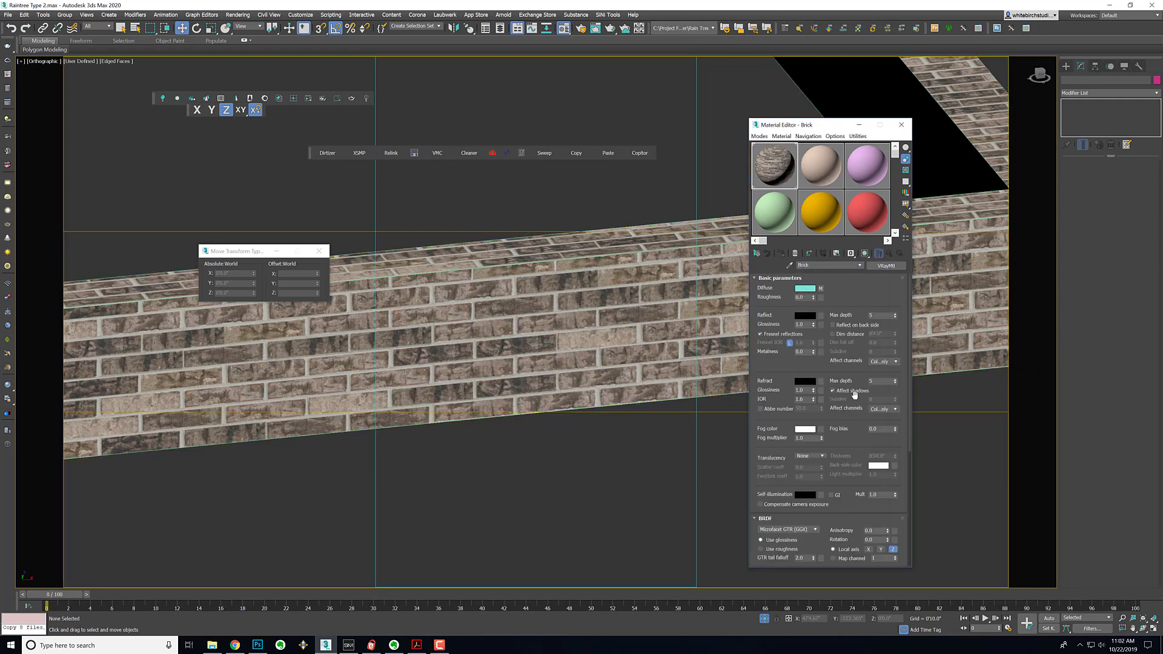
{"action": "scroll", "coordinate": [774, 486], "scroll_direction": "down", "scroll_amount": 2}
{"action": "left_click", "coordinate": [833, 488]}
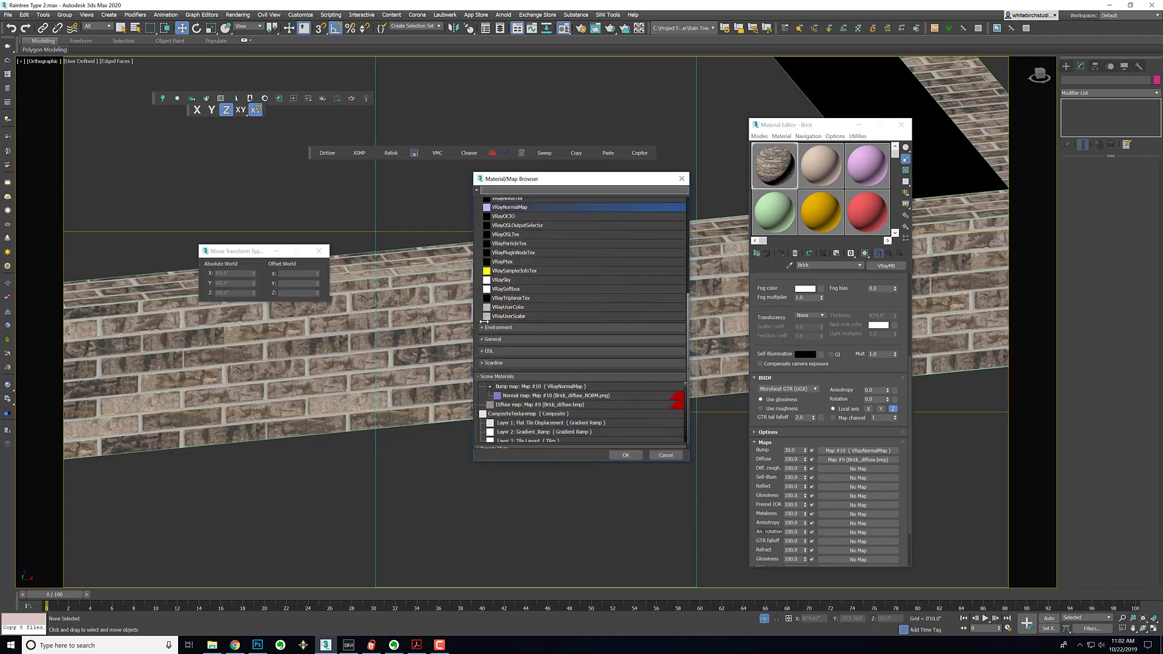
{"action": "scroll", "coordinate": [683, 311], "scroll_direction": "up", "scroll_amount": 2}
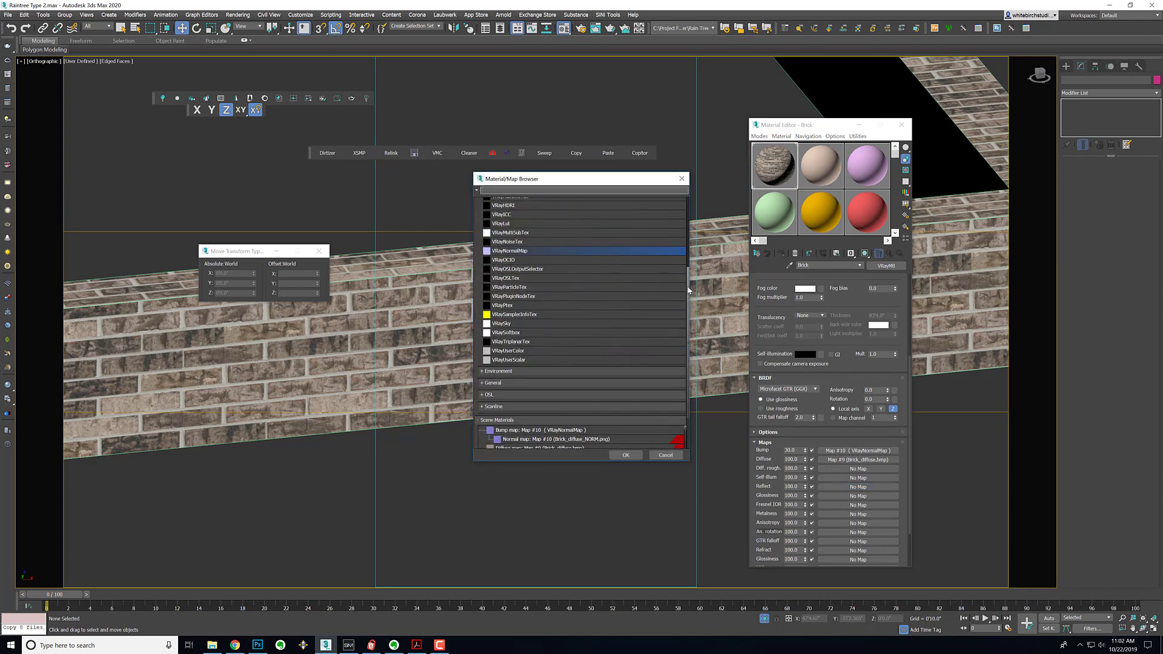
{"action": "scroll", "coordinate": [688, 291], "scroll_direction": "up", "scroll_amount": 10}
{"action": "left_click", "coordinate": [512, 211]}
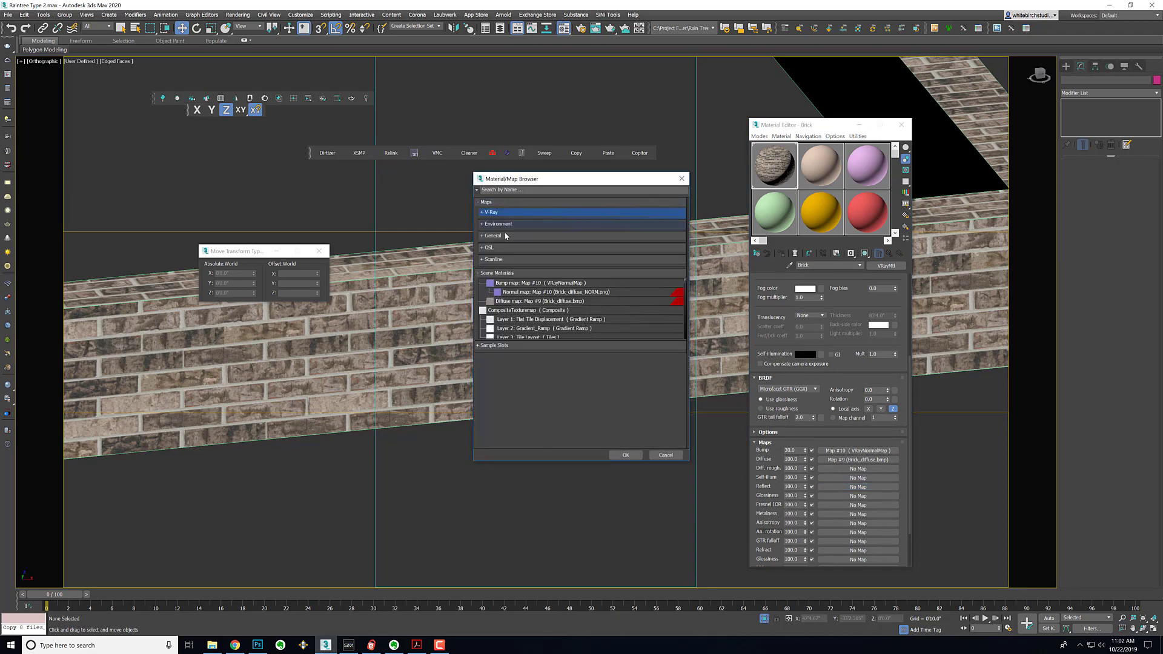
{"action": "left_click", "coordinate": [506, 236]}
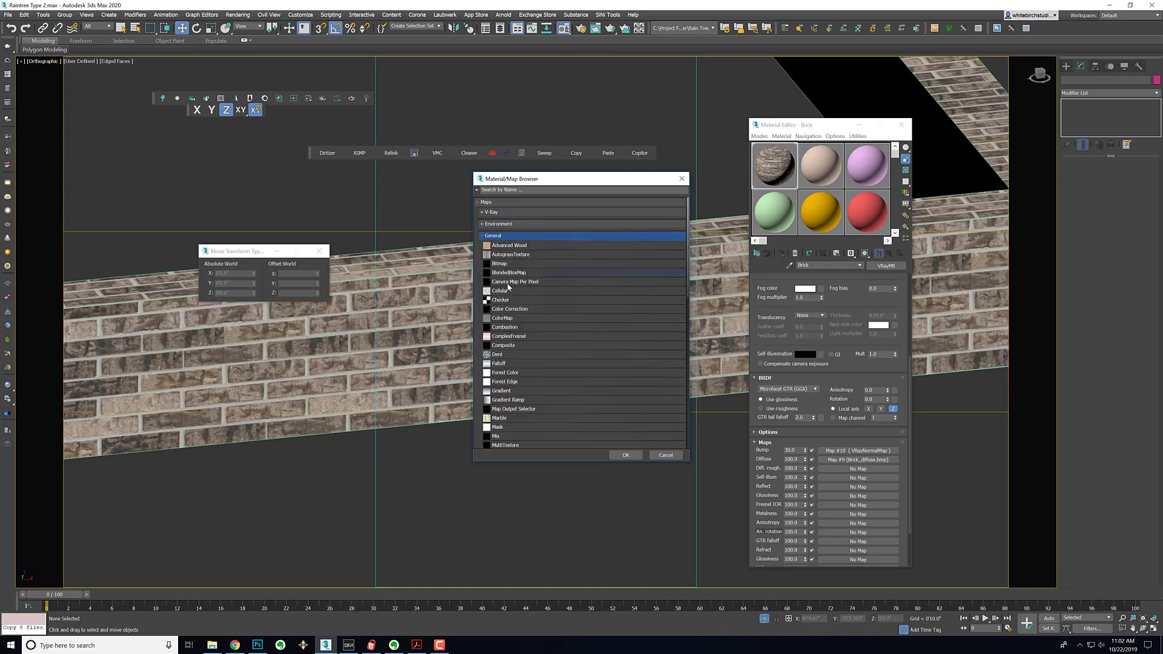
{"action": "double_click", "coordinate": [498, 264]}
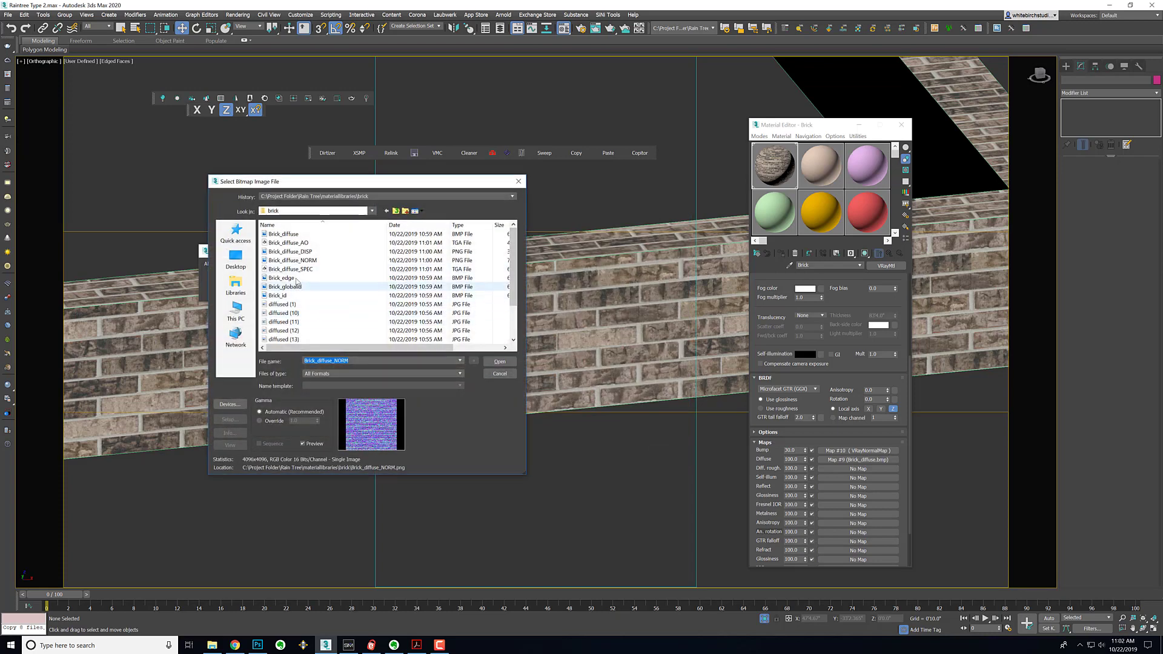
{"action": "left_click", "coordinate": [292, 269]}
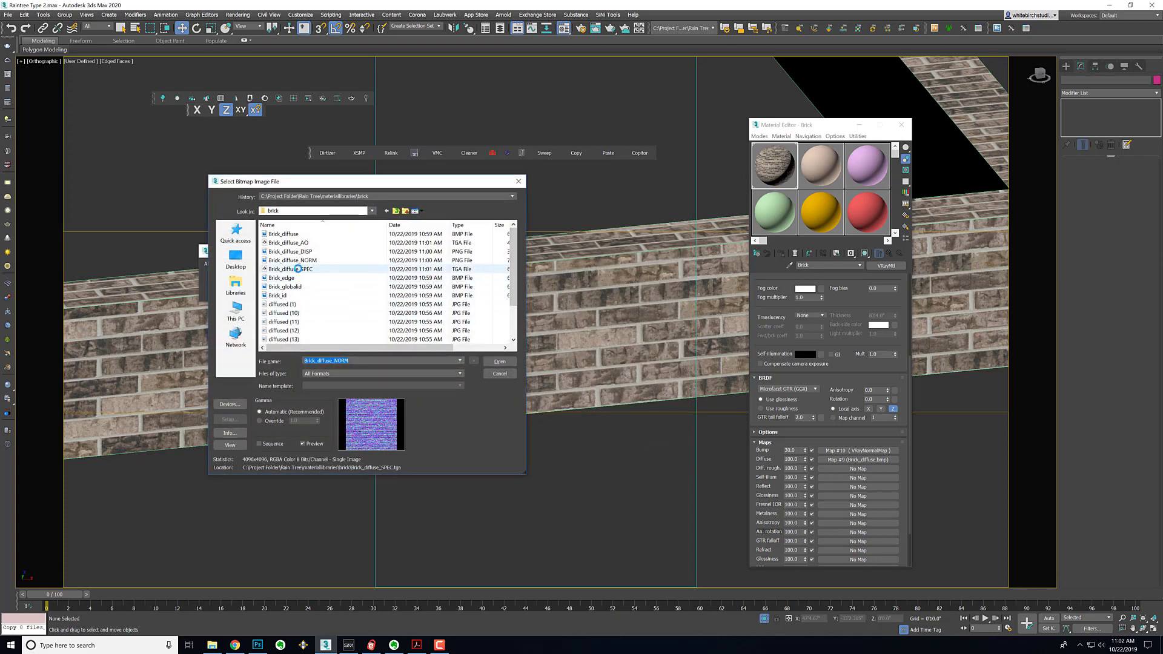
{"action": "left_click", "coordinate": [499, 363]}
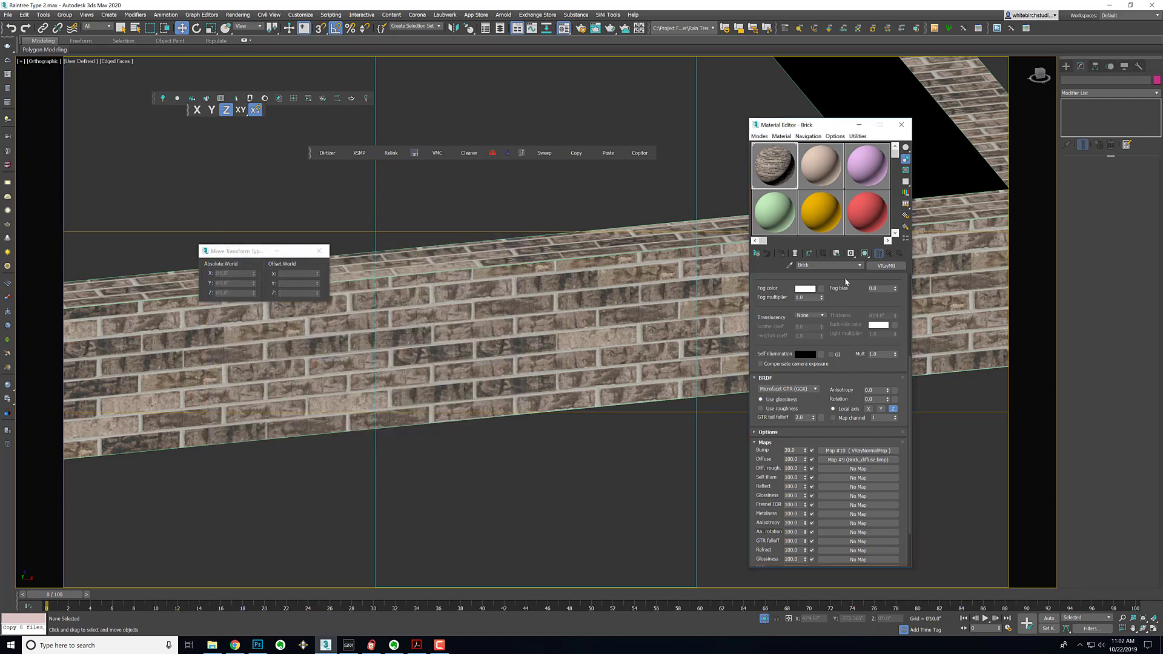
- Return to the Brick material and assign the Brick_diffuse_DISP bitmap to its reflection Glossiness map
{"action": "left_click", "coordinate": [844, 271]}
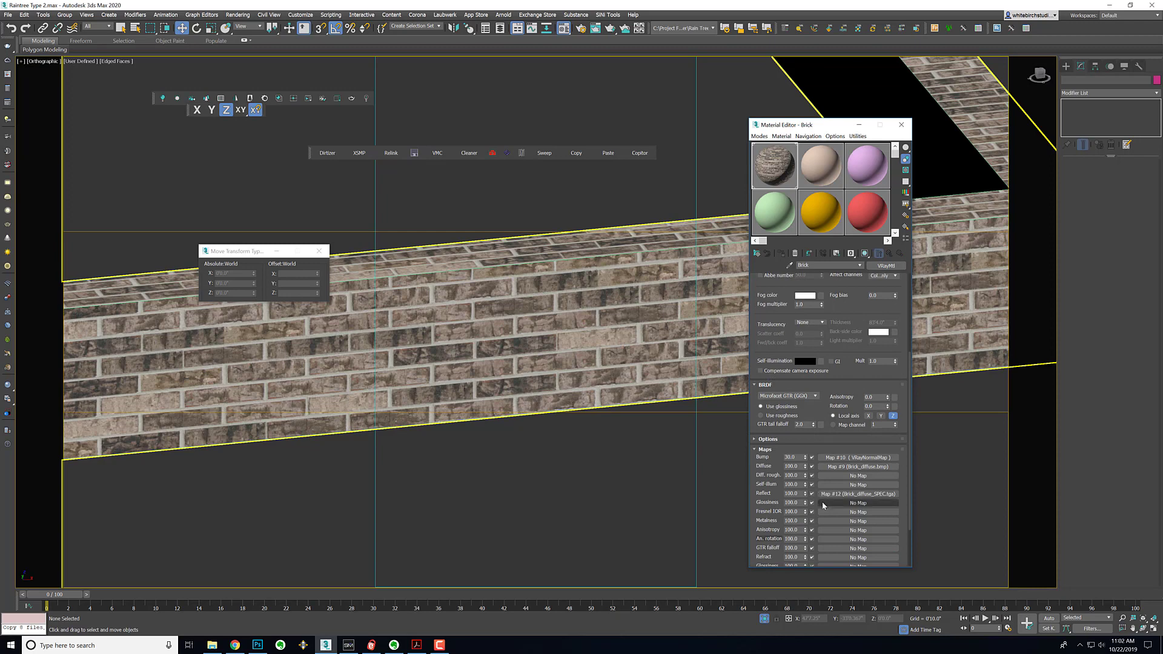
{"action": "left_click", "coordinate": [843, 503]}
{"action": "double_click", "coordinate": [500, 264]}
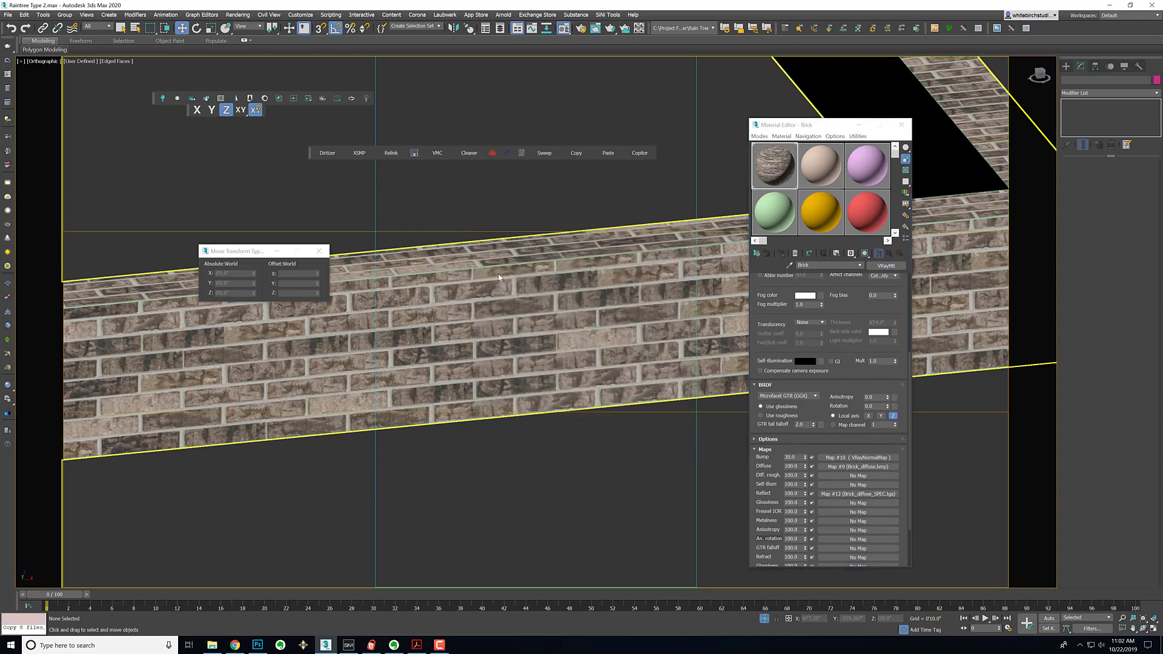
{"action": "left_click", "coordinate": [306, 243]}
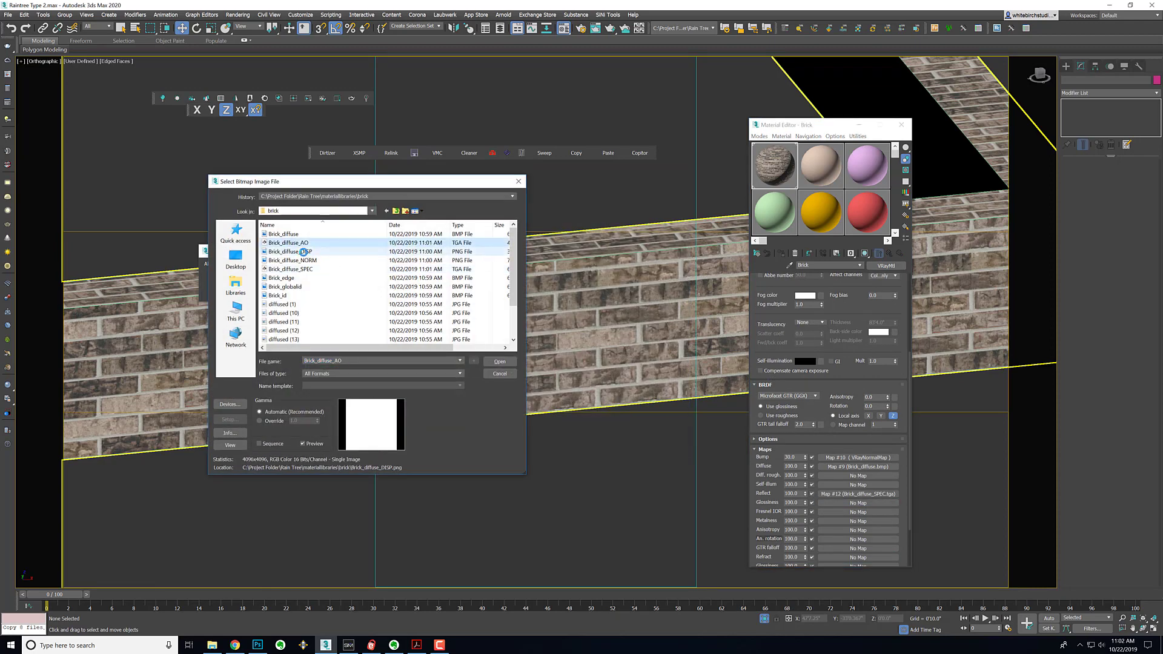
{"action": "left_click", "coordinate": [306, 251]}
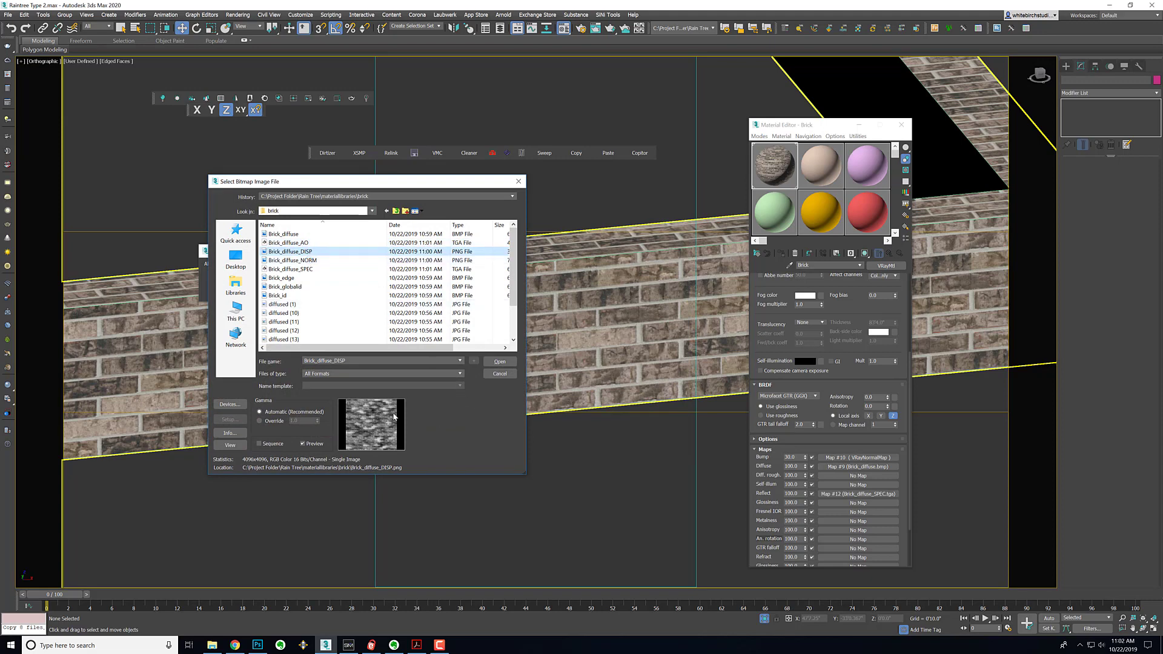
{"action": "left_click", "coordinate": [491, 363]}
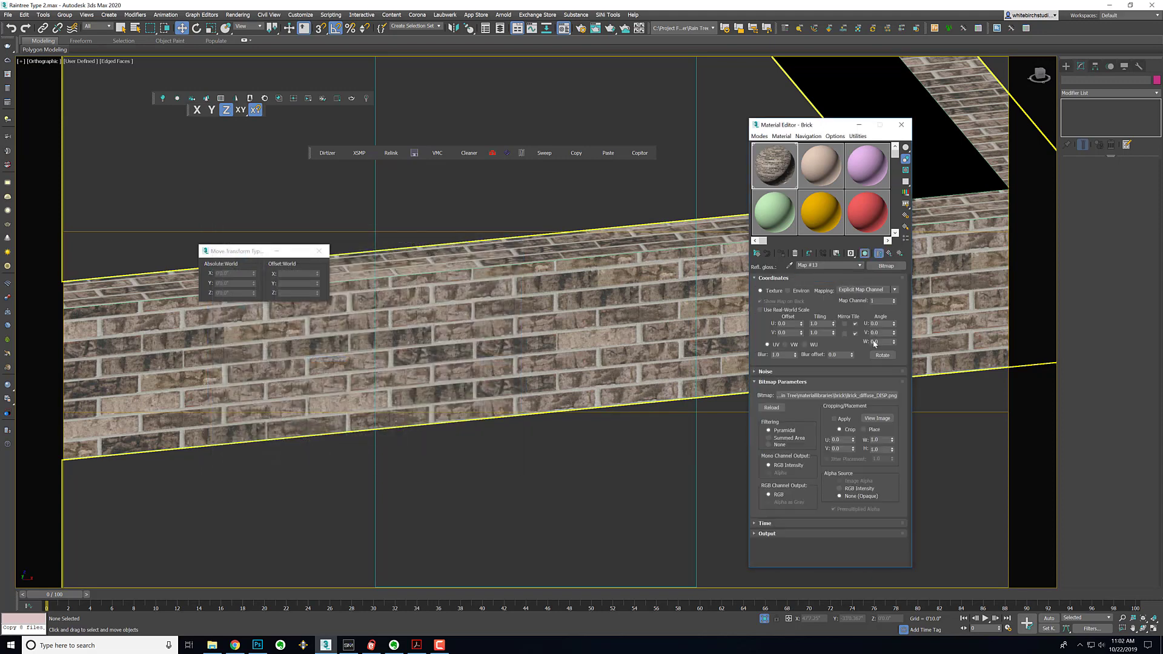
- Return to the Brick material, assign the Brick_diffuse_DISP bitmap to its Displace map, and close the material editor
{"action": "key", "text": "Up"}
{"action": "scroll", "coordinate": [846, 423], "scroll_direction": "down", "scroll_amount": 5}
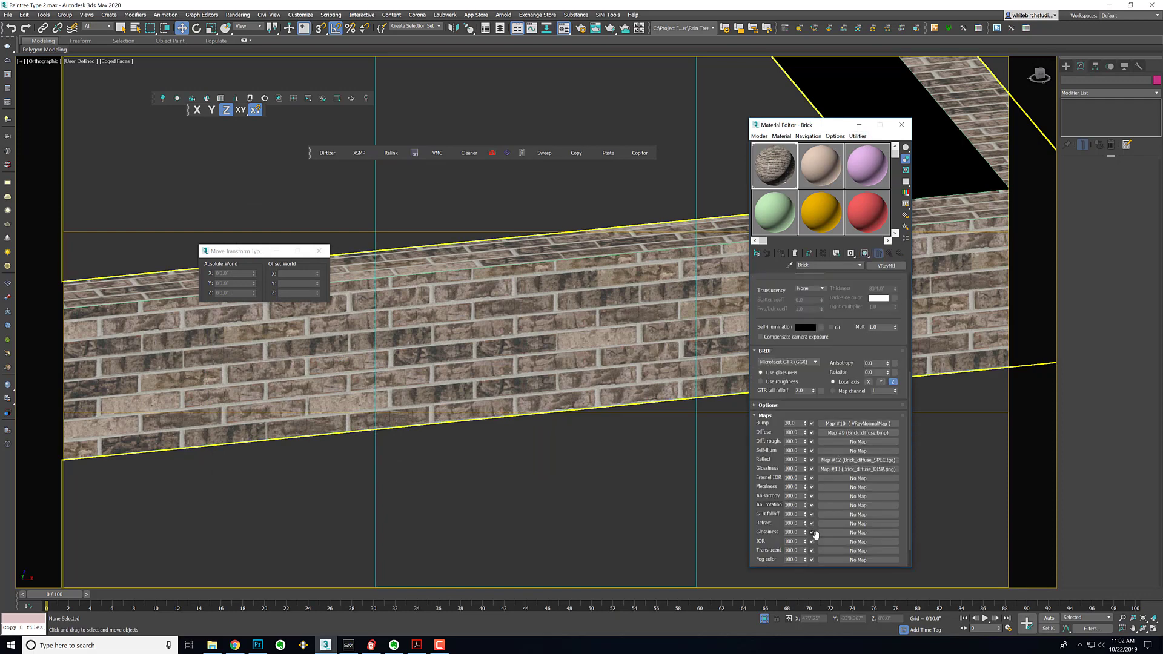
{"action": "scroll", "coordinate": [785, 413], "scroll_direction": "down", "scroll_amount": 1}
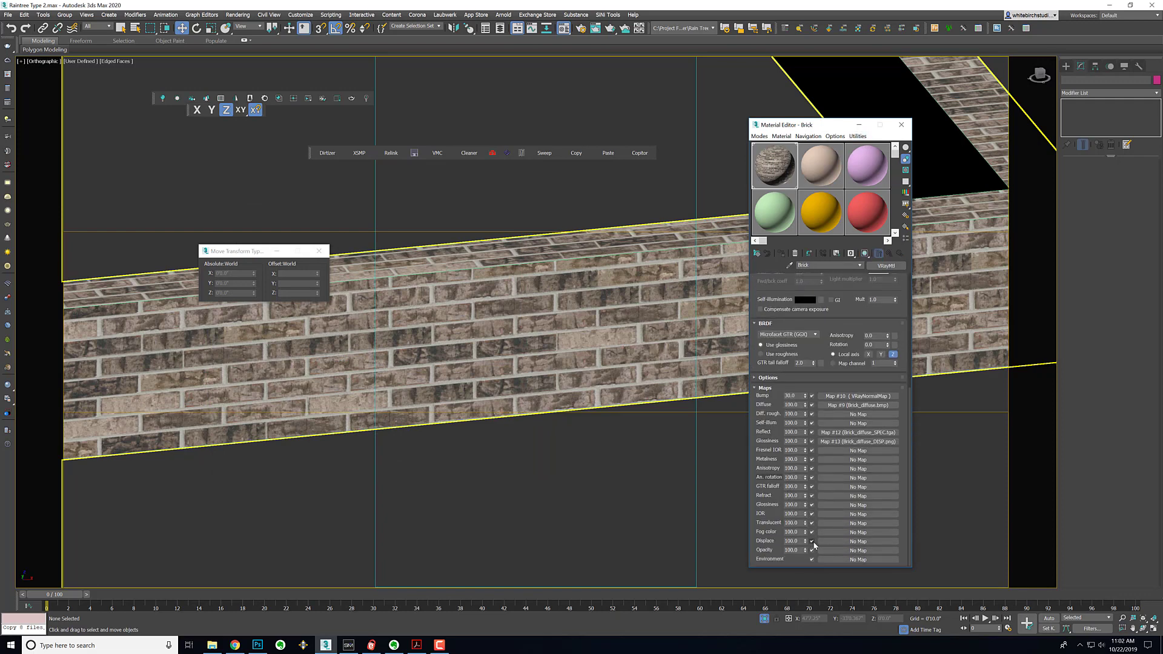
{"action": "left_click", "coordinate": [857, 540]}
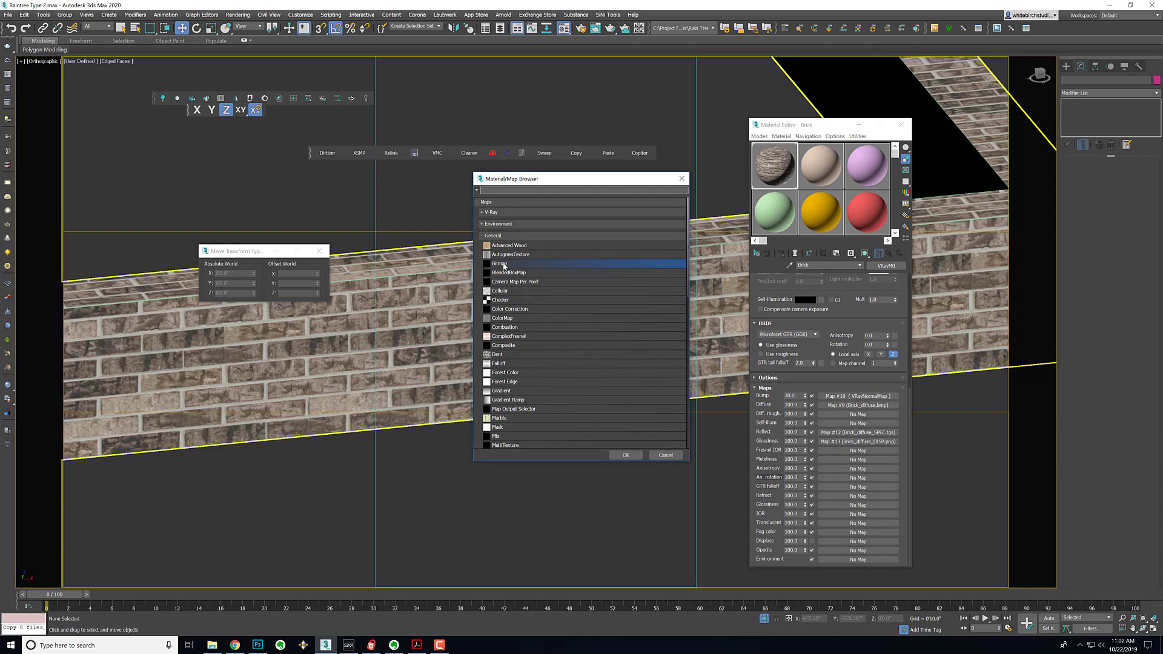
{"action": "double_click", "coordinate": [504, 265]}
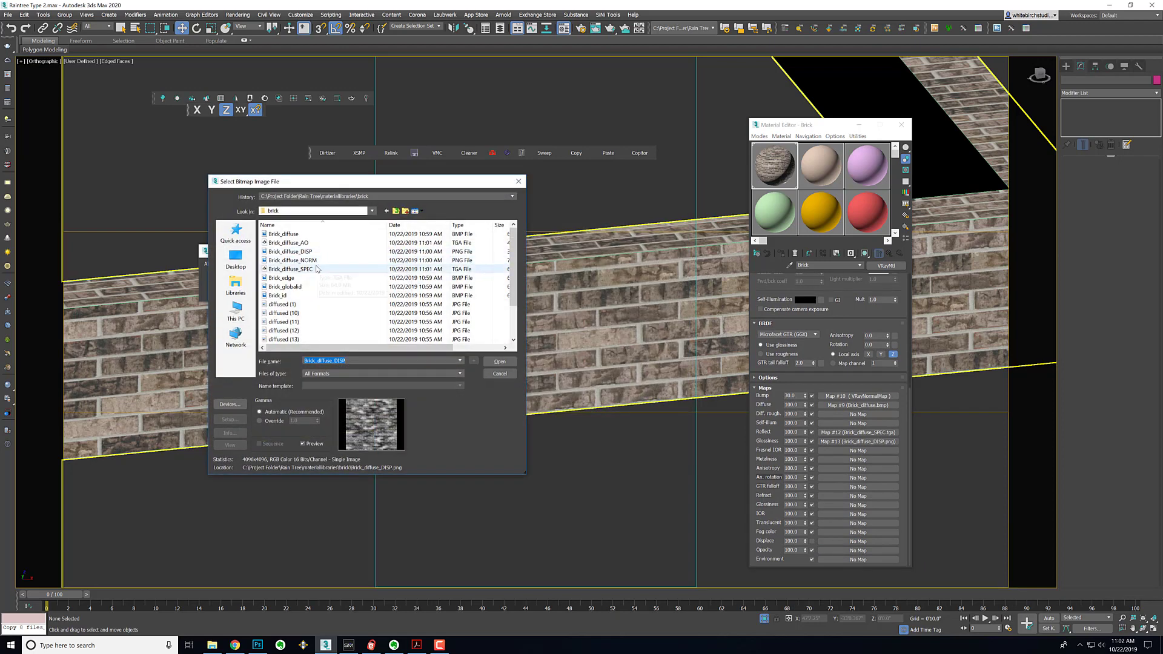
{"action": "left_click", "coordinate": [311, 254]}
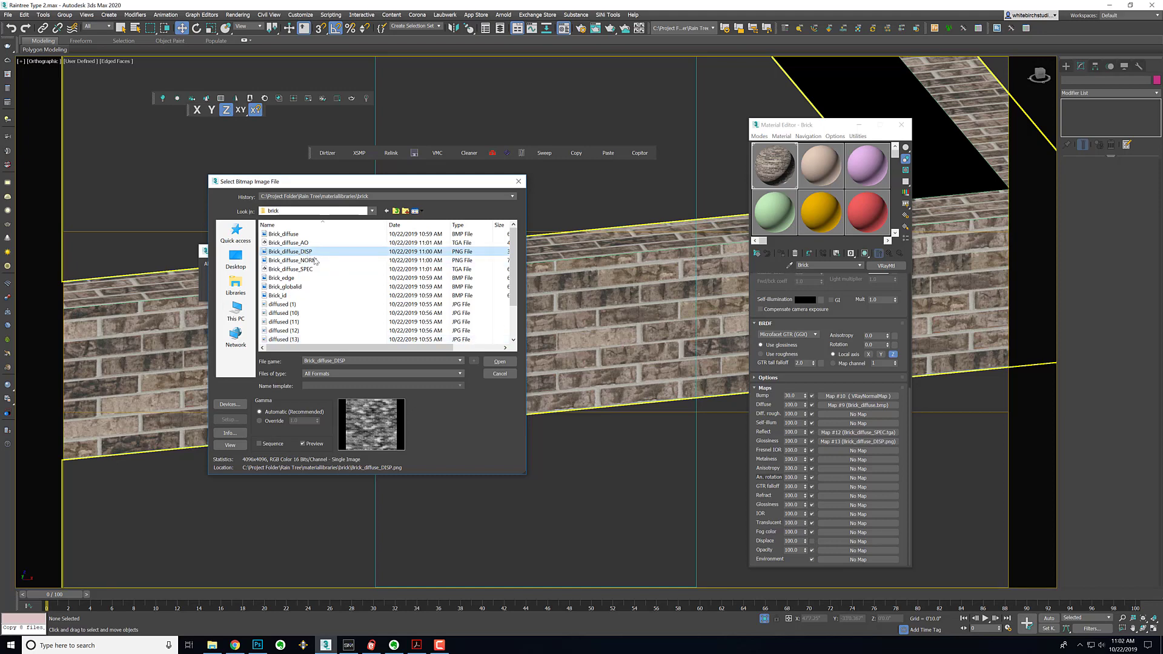
{"action": "left_click", "coordinate": [497, 361]}
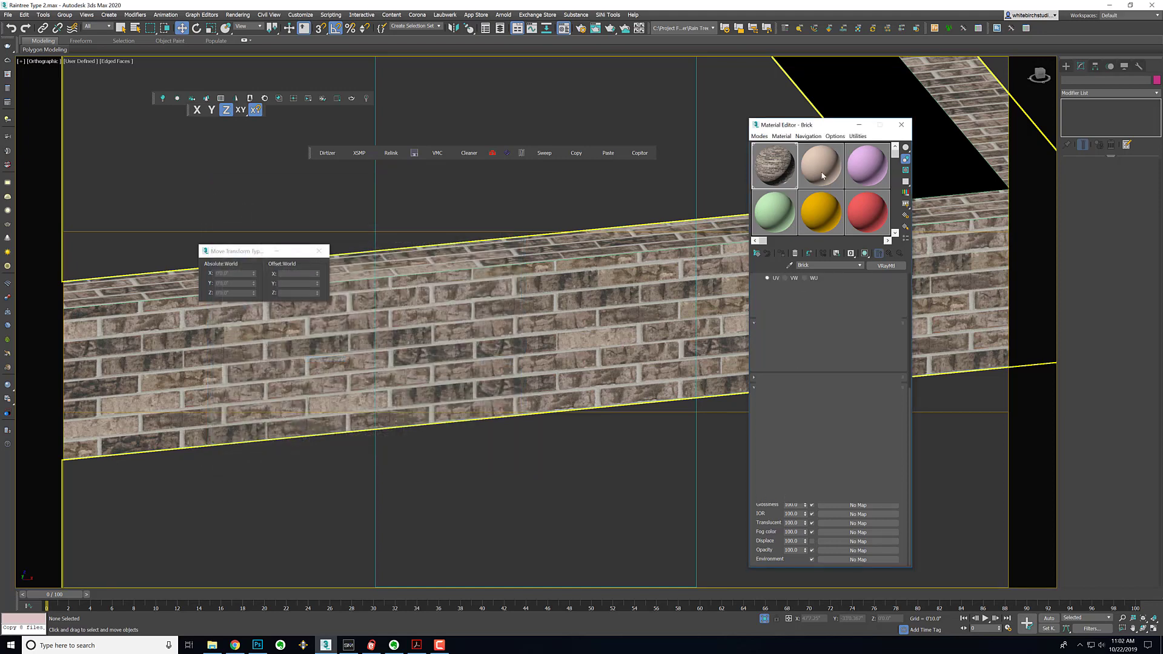
{"action": "left_click", "coordinate": [918, 252]}
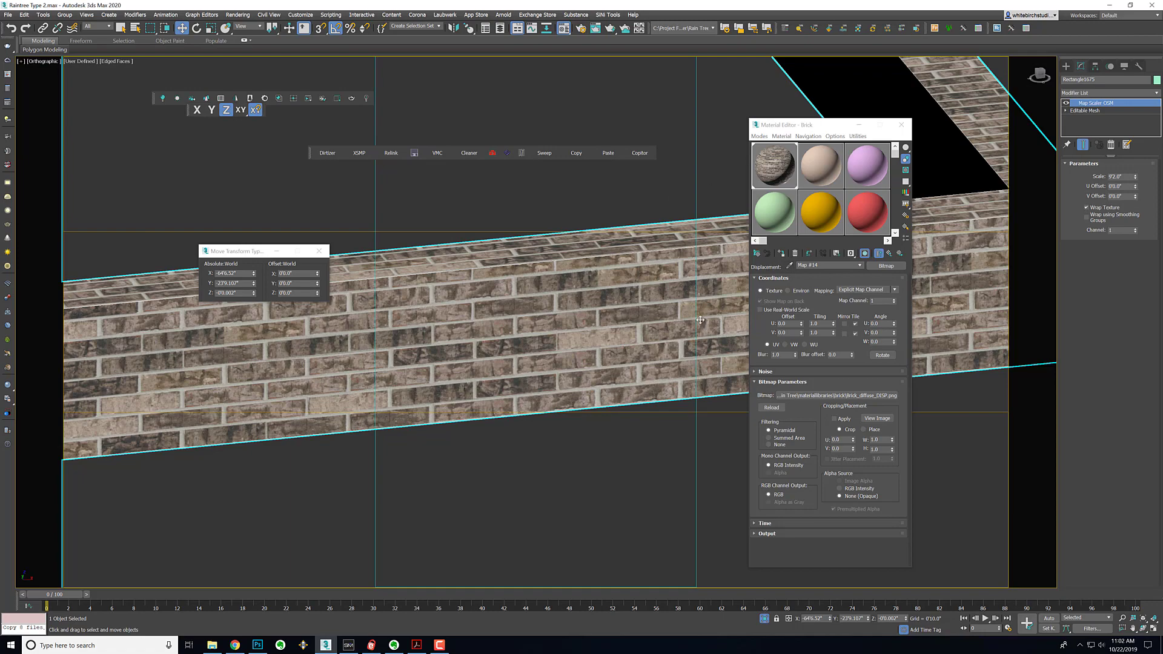
{"action": "left_click", "coordinate": [901, 125]}
- Unhide all objects in the scene and show the whole building through PhysCamera001 with edged faces turned off
{"action": "left_click", "coordinate": [760, 187]}
{"action": "scroll", "coordinate": [738, 238], "scroll_direction": "down", "scroll_amount": 3}
{"action": "scroll", "coordinate": [738, 238], "scroll_direction": "down", "scroll_amount": 3}
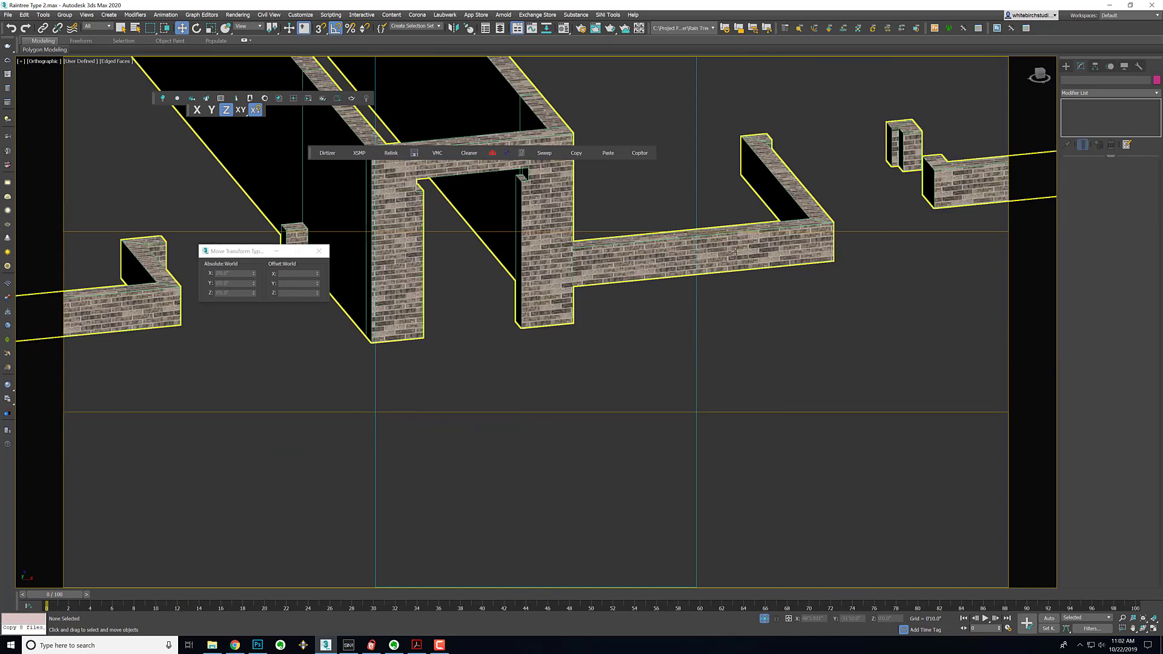
{"action": "left_click", "coordinate": [1124, 66]}
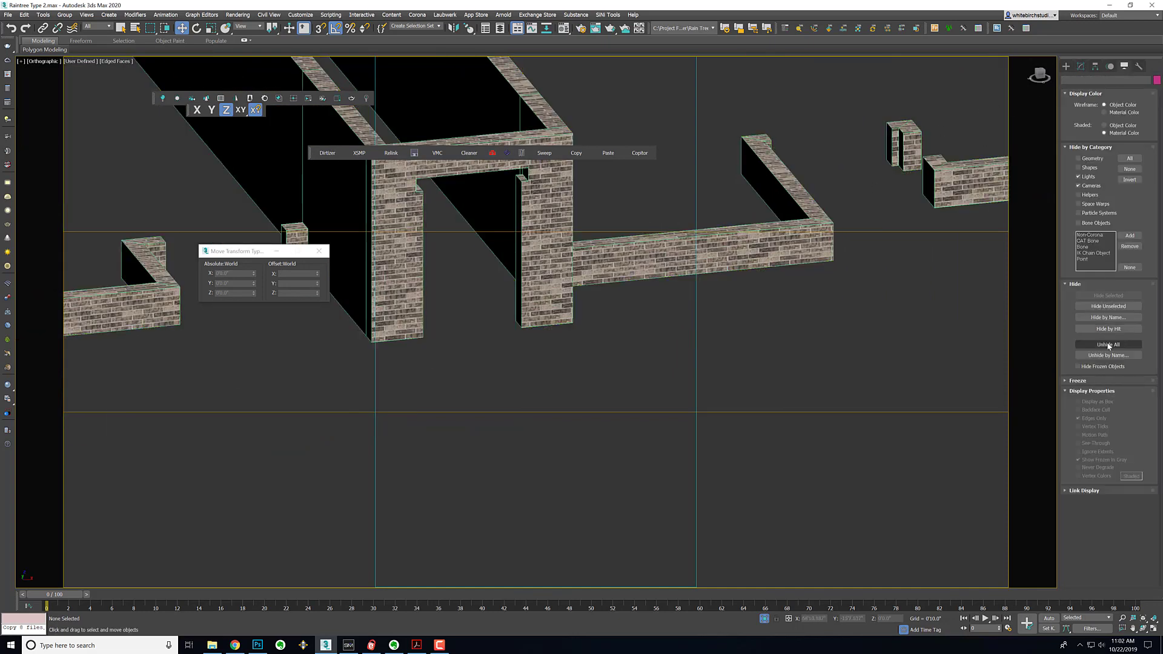
{"action": "left_click", "coordinate": [1108, 344]}
{"action": "key", "text": "c"}
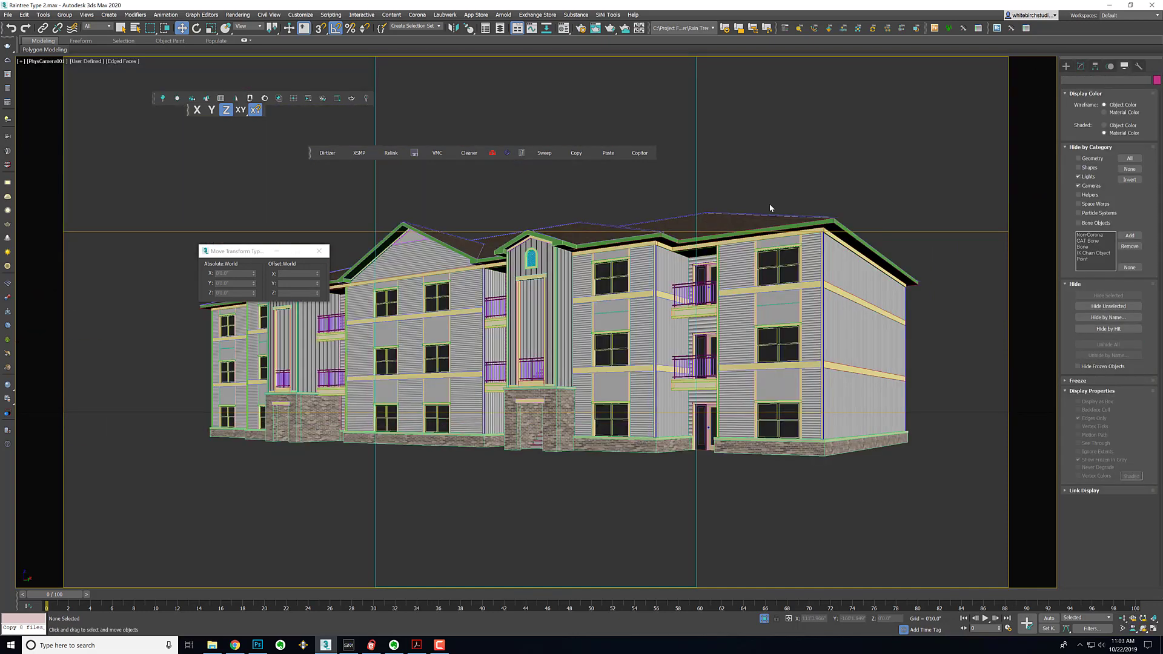
{"action": "key", "text": "F4"}
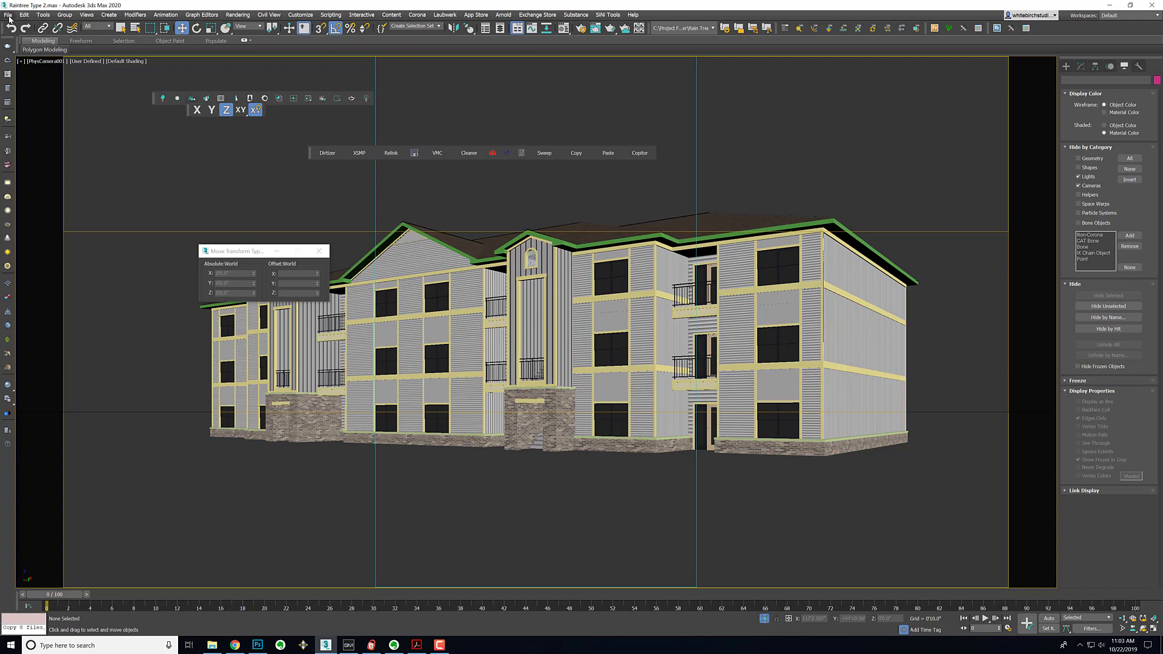
- Save the 3ds Max scene
{"action": "left_click", "coordinate": [8, 14]}
{"action": "left_click", "coordinate": [17, 80]}
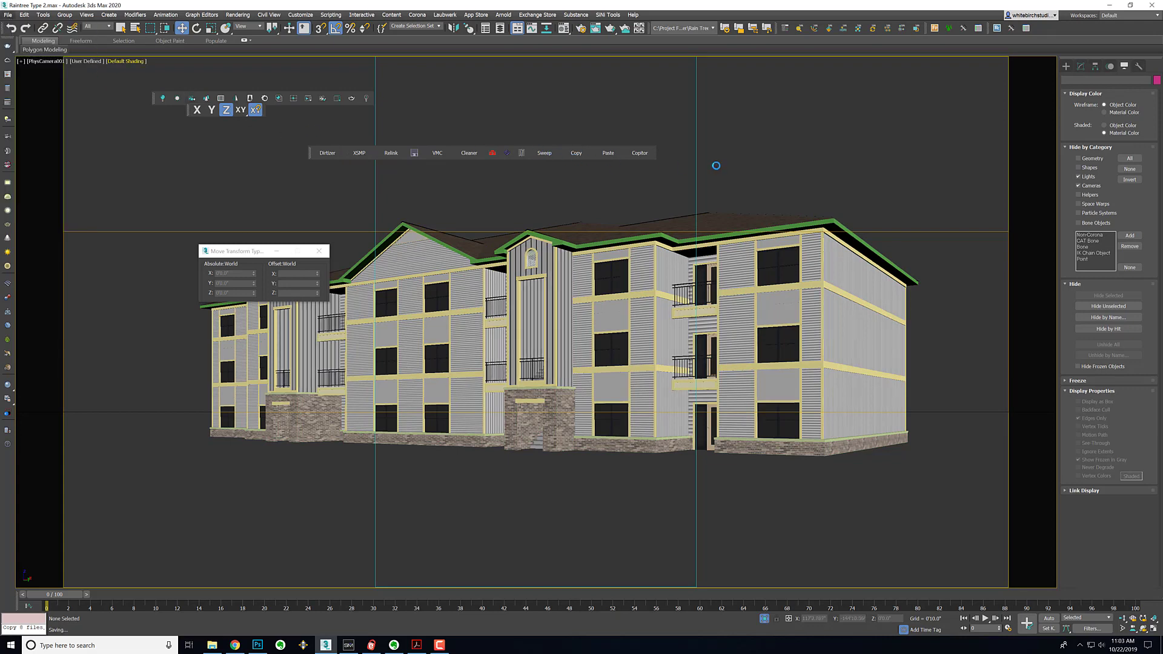
- Try a production render of the building from PhysCamera001 and cancel it
{"action": "left_click", "coordinate": [608, 29]}
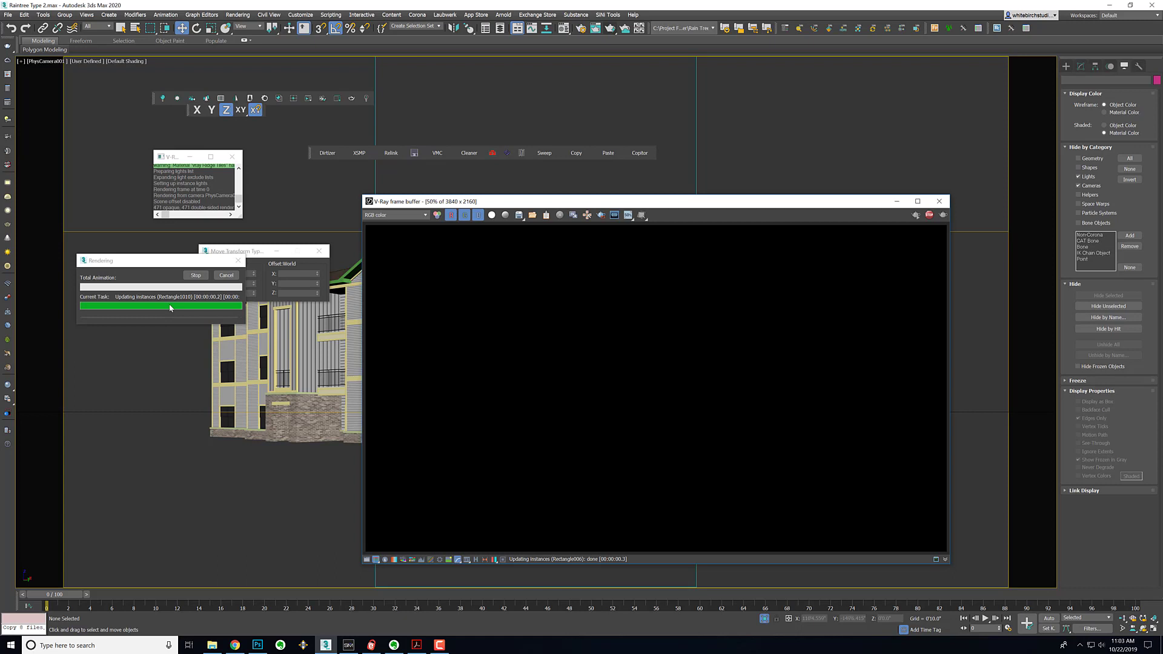
{"action": "left_click", "coordinate": [195, 275]}
{"action": "left_click", "coordinate": [225, 275]}
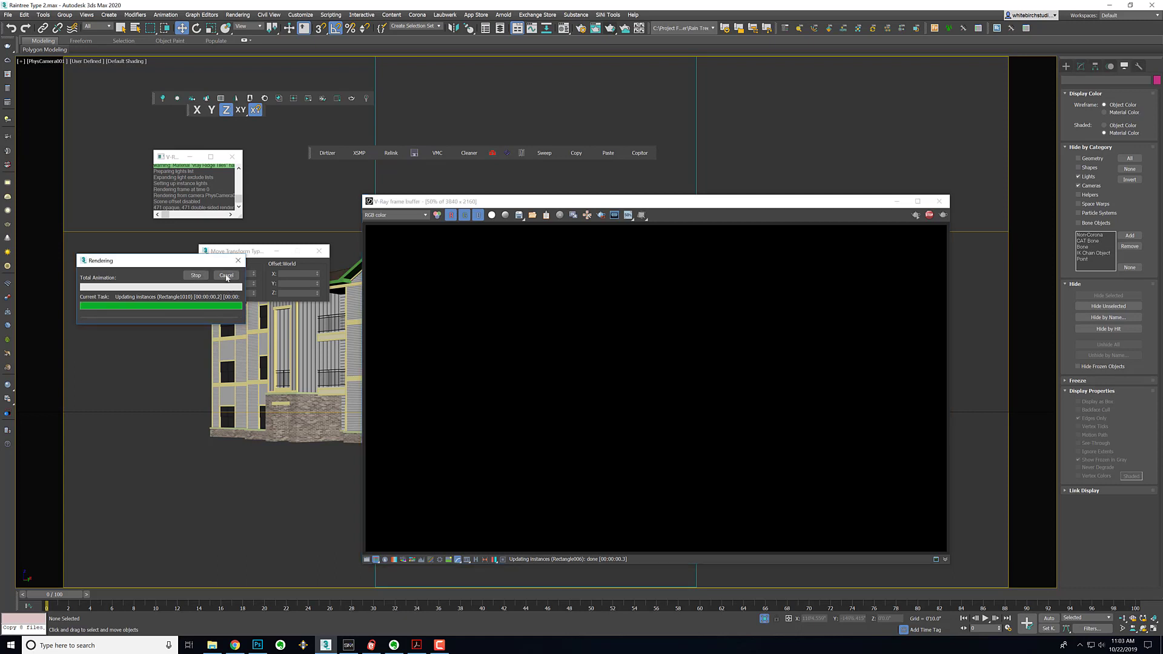
- Open the V-Ray render settings and set the image sampler type to Progressive
{"action": "left_click", "coordinate": [582, 28]}
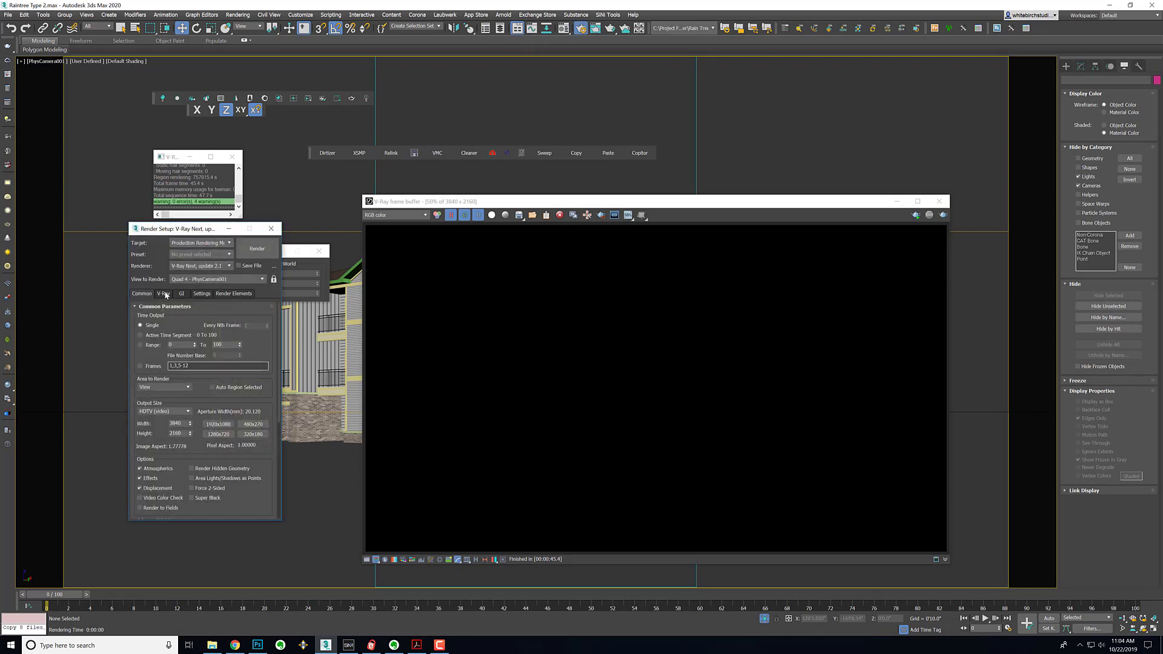
{"action": "left_click", "coordinate": [164, 294]}
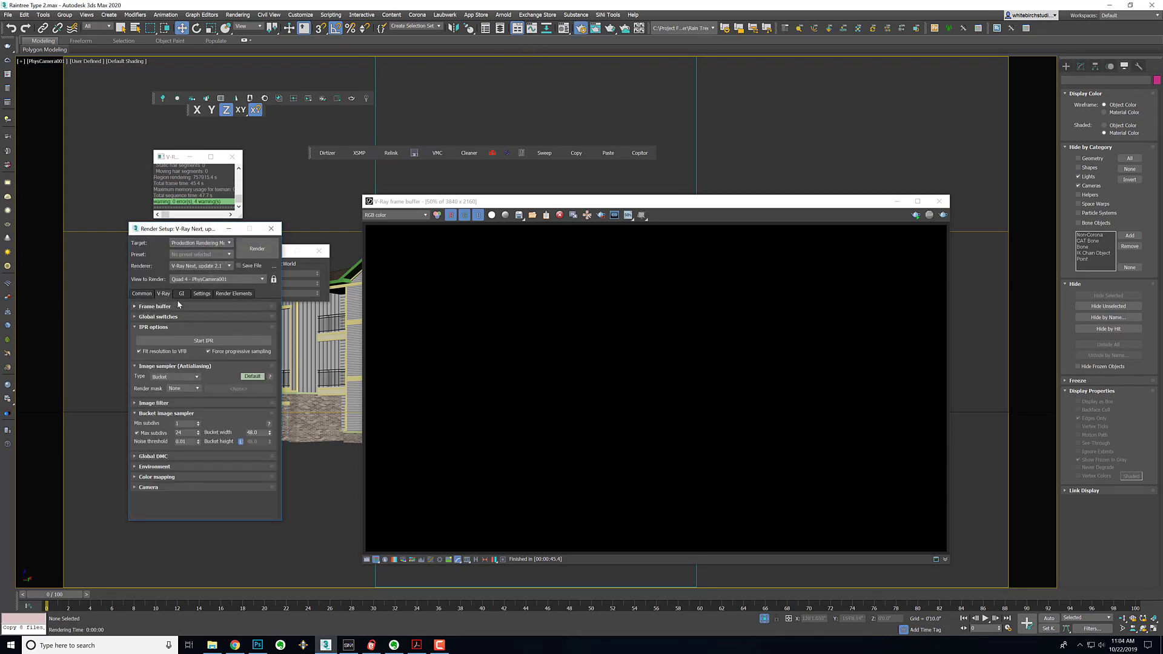
{"action": "left_click", "coordinate": [177, 379]}
{"action": "left_click", "coordinate": [173, 390]}
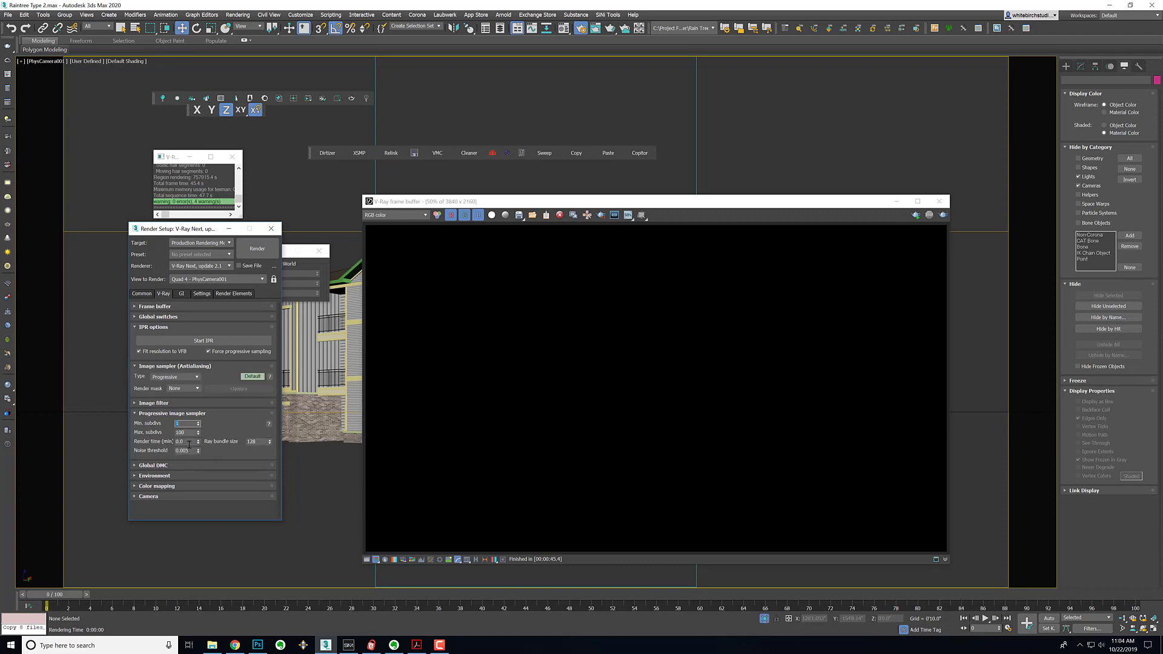
- Reset the render settings by switching the renderer to Scanline Renderer and back to V-Ray Next, update 2.1
{"action": "left_click", "coordinate": [217, 267]}
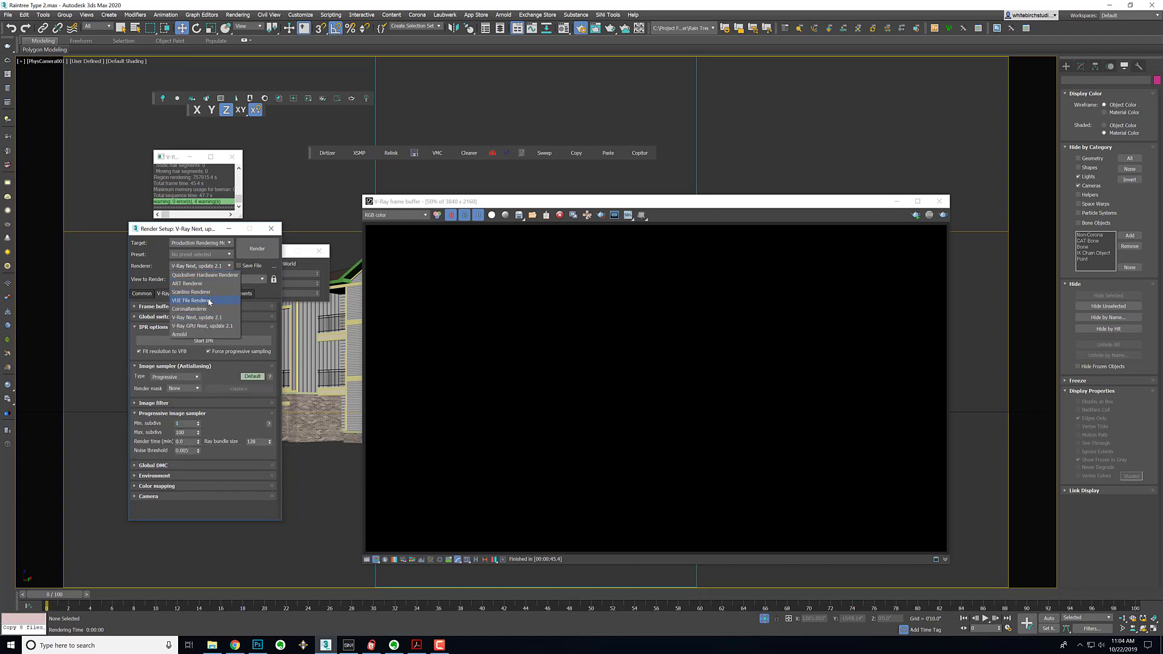
{"action": "left_click", "coordinate": [211, 292]}
{"action": "left_click", "coordinate": [209, 268]}
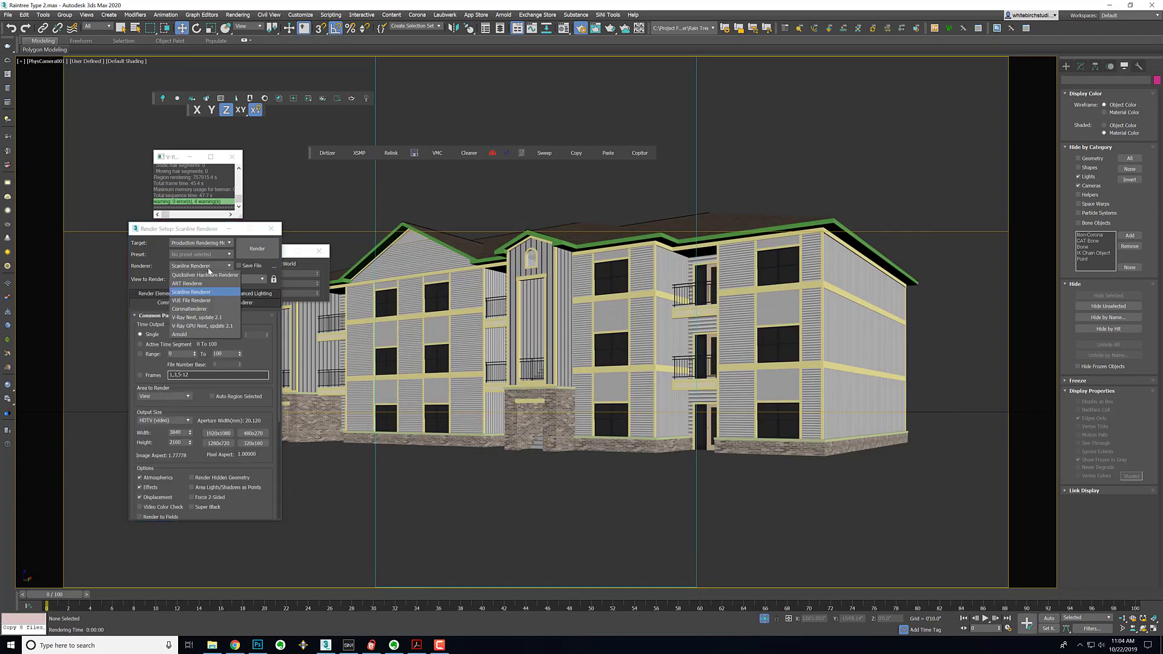
{"action": "left_click", "coordinate": [208, 312]}
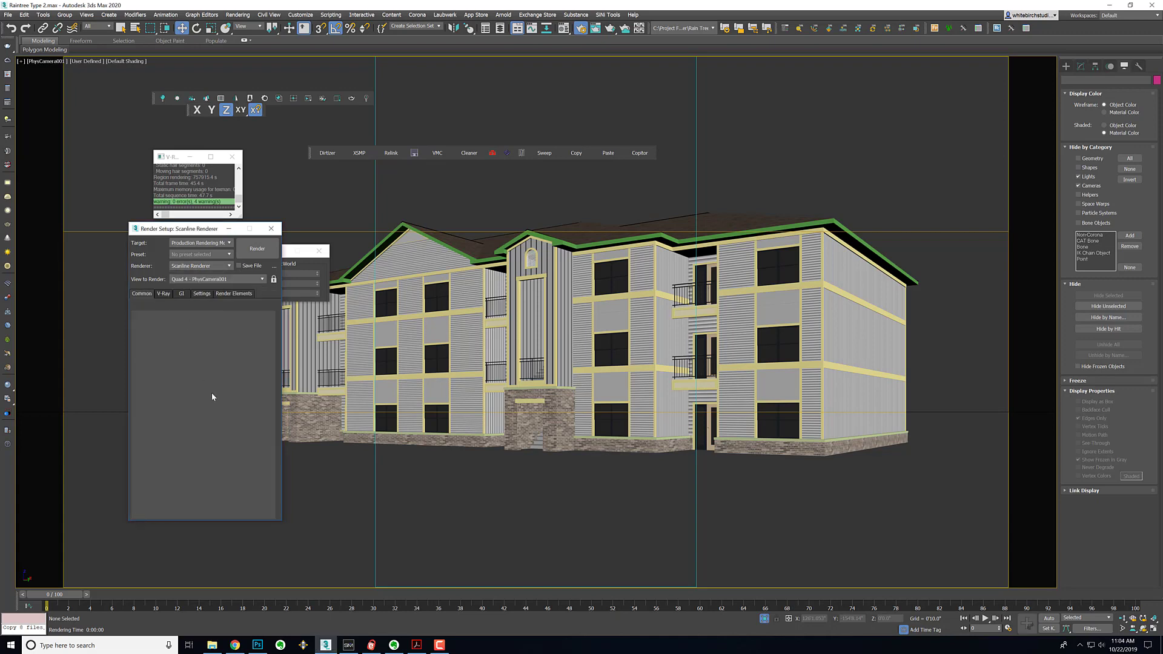
- Set the progressive image sampler's render time to 0.0 minutes and close the render setup
{"action": "left_click", "coordinate": [163, 293]}
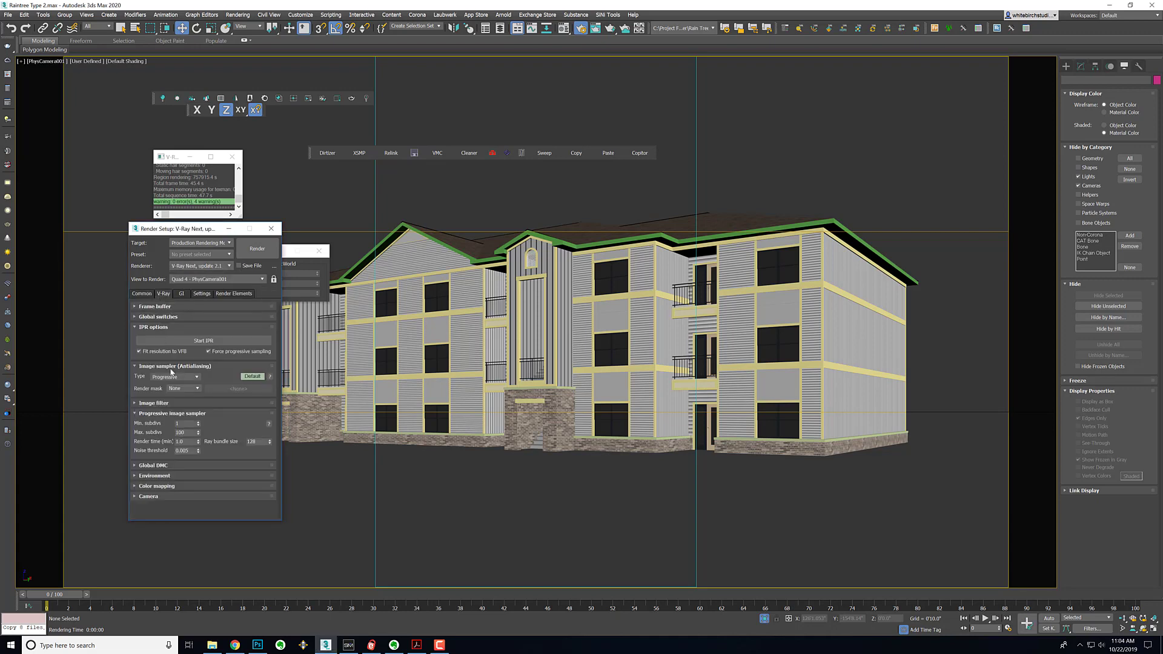
{"action": "left_click", "coordinate": [187, 442]}
{"action": "left_click", "coordinate": [271, 229]}
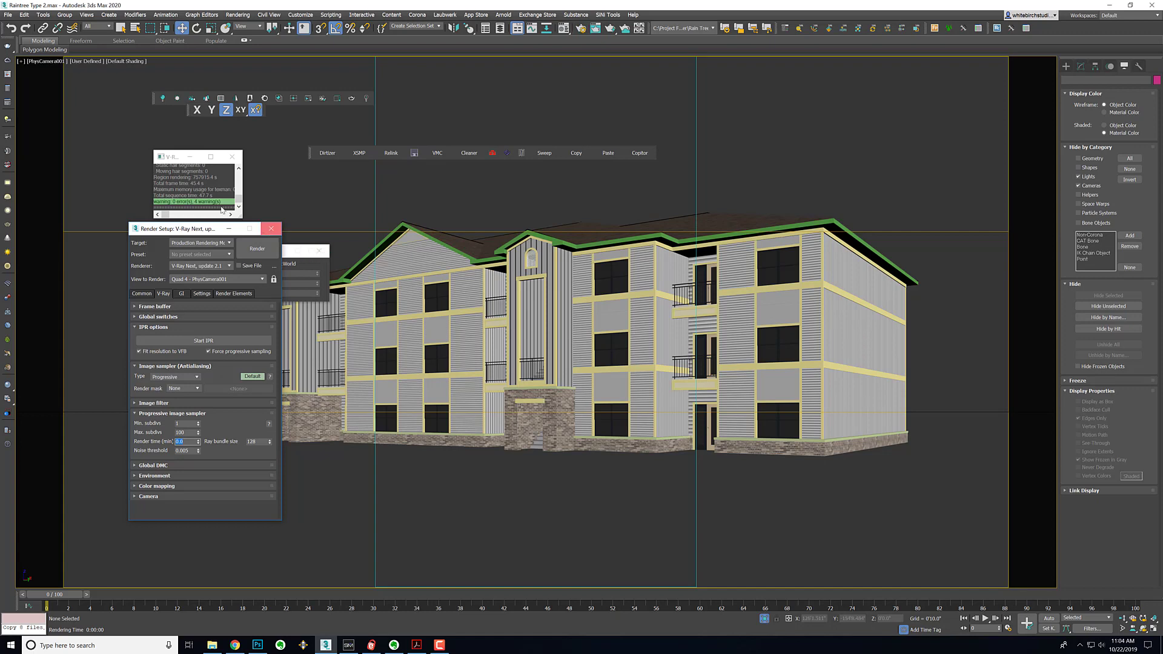
- Start an interactive V-Ray render of the camera view, enlarging the frame buffer and moving it clear of the building's left part
{"action": "left_click", "coordinate": [8, 75]}
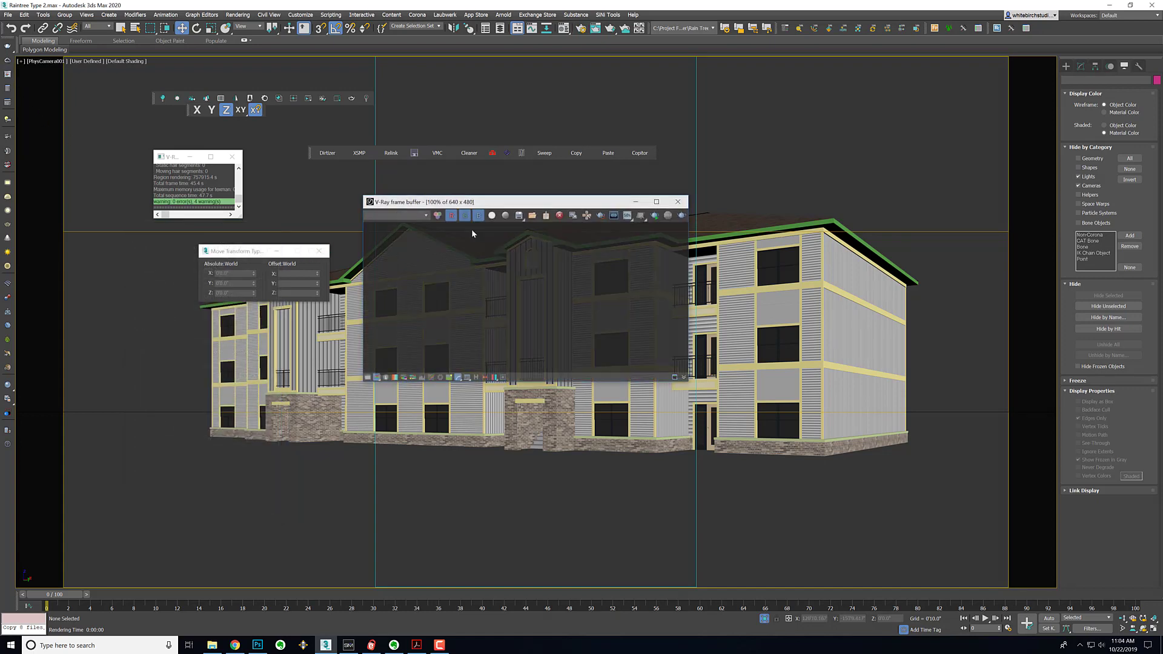
{"action": "left_click", "coordinate": [685, 379]}
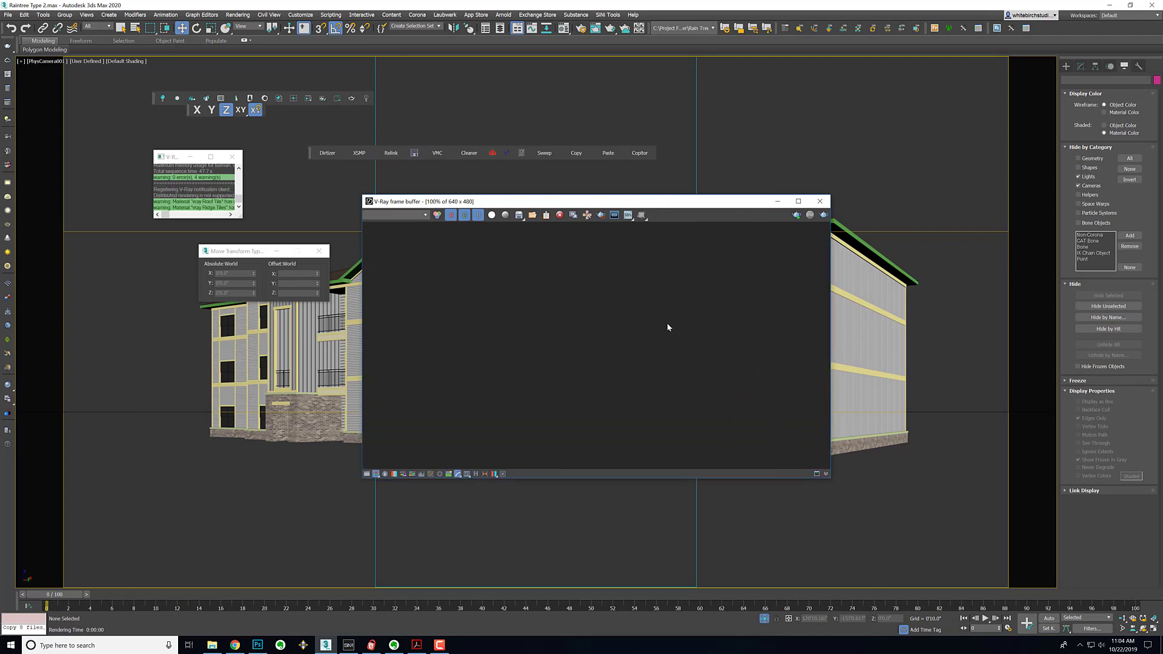
{"action": "key", "text": "shift+q"}
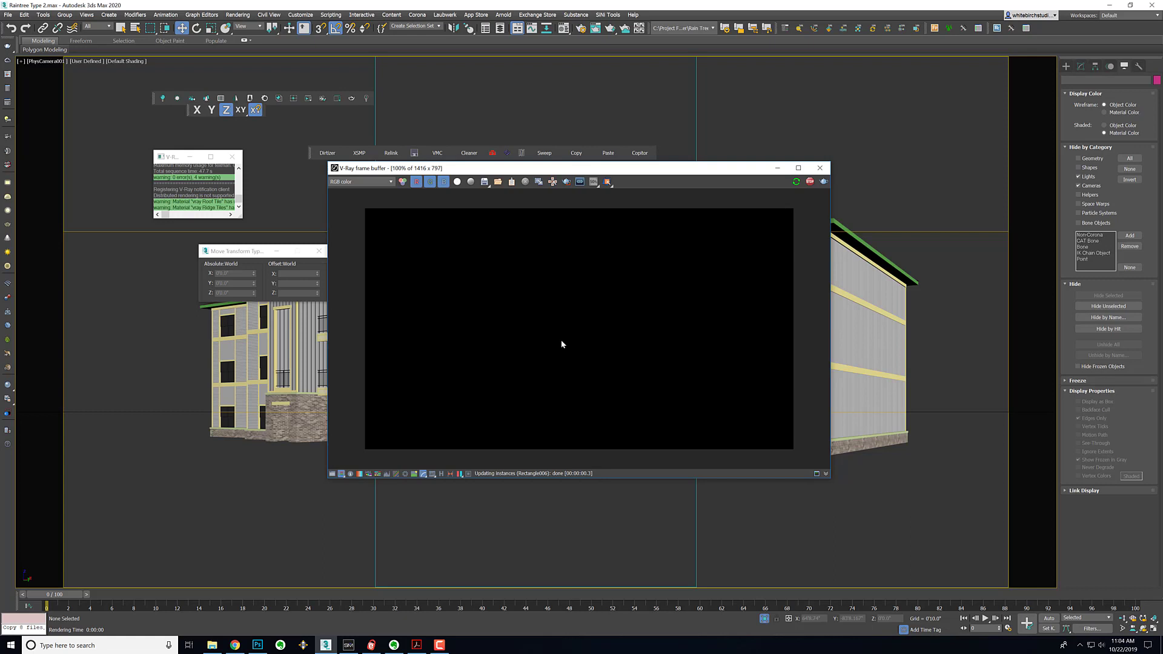
{"action": "left_click_drag", "start_coordinate": [585, 169], "coordinate": [526, 279]}
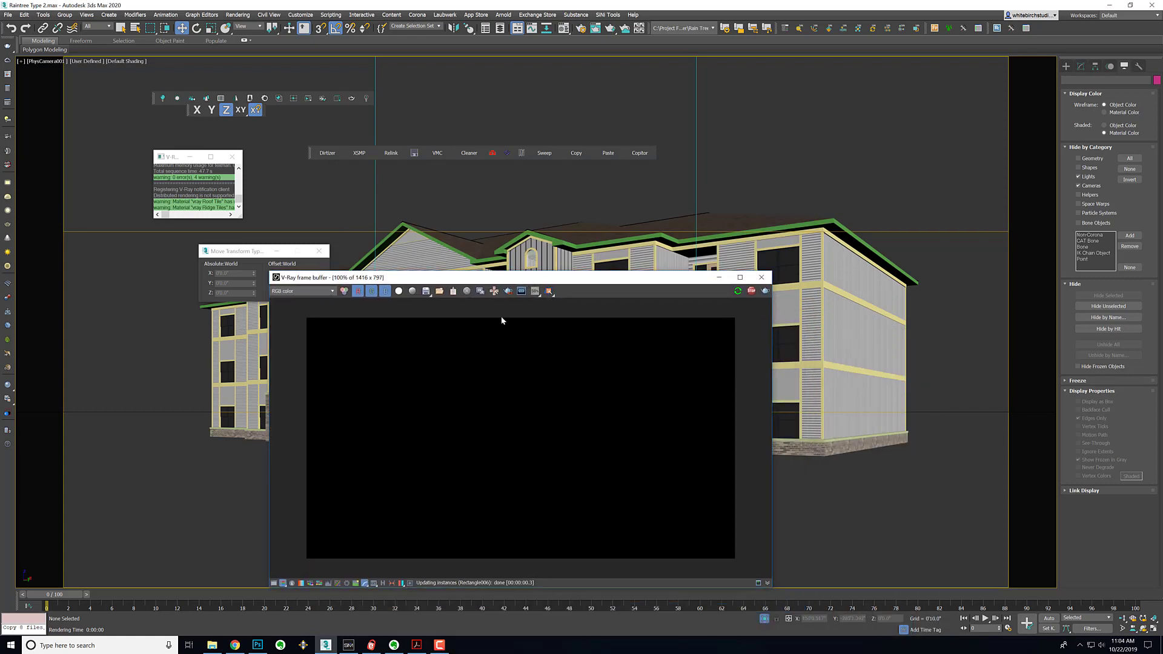
{"action": "left_click_drag", "start_coordinate": [478, 278], "coordinate": [625, 236]}
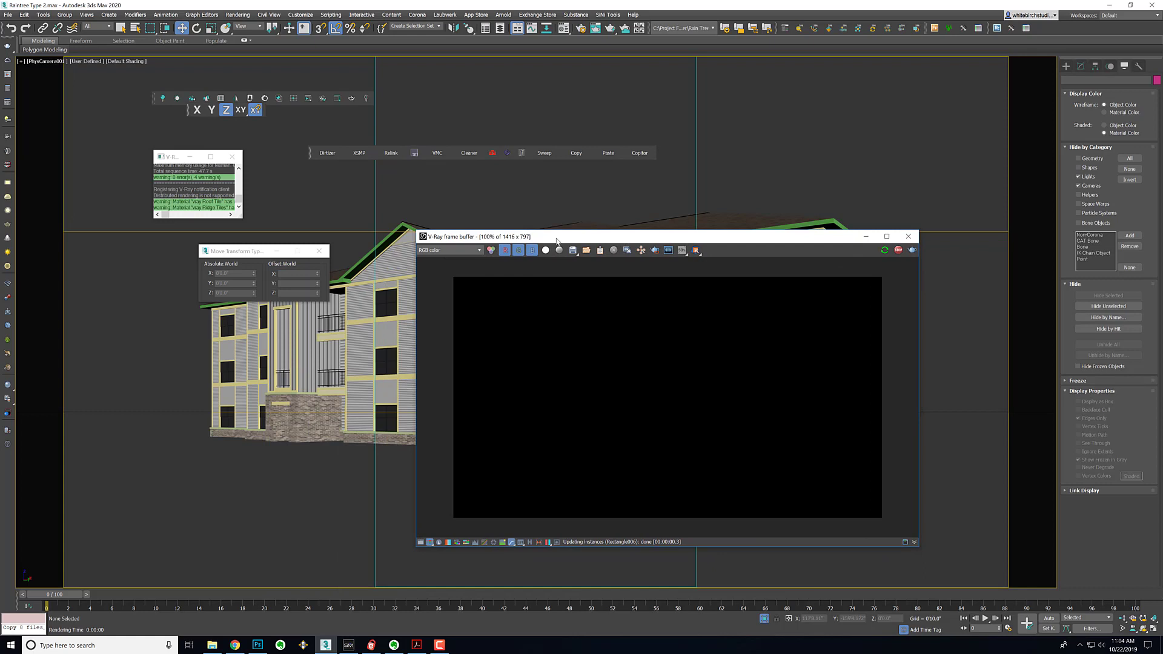
- Turn off Displacement in V-Ray's global switches and try to restart the interactive render
{"action": "left_click", "coordinate": [576, 30]}
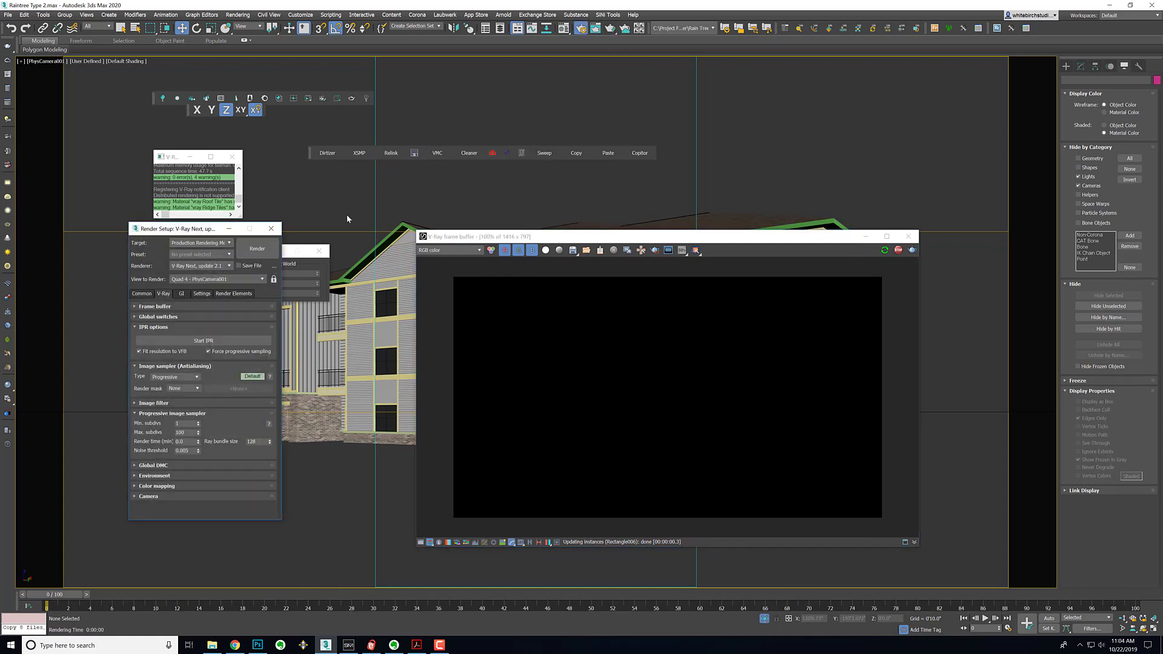
{"action": "left_click", "coordinate": [154, 317]}
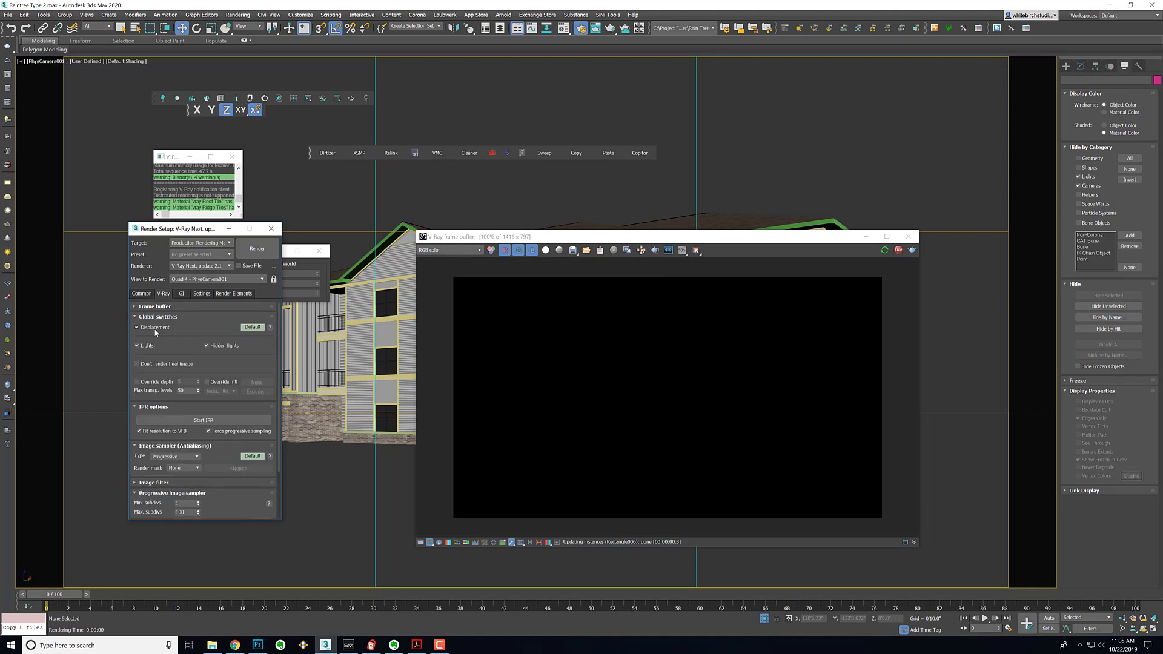
{"action": "left_click", "coordinate": [884, 250]}
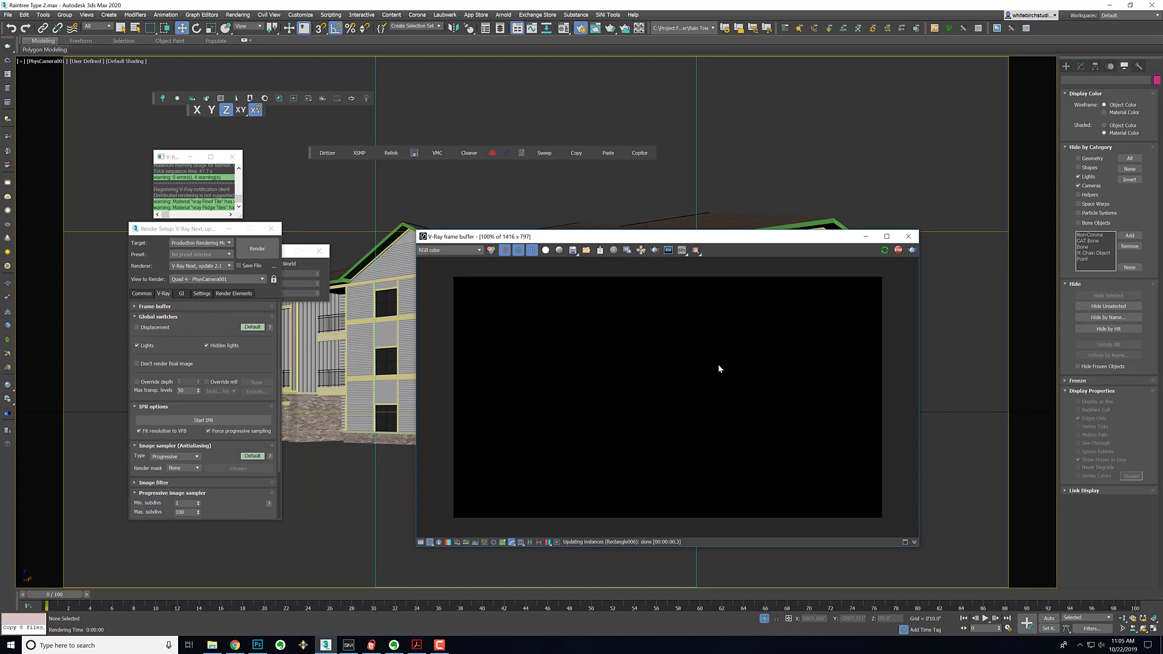
{"action": "left_click", "coordinate": [907, 237]}
{"action": "left_click", "coordinate": [8, 74]}
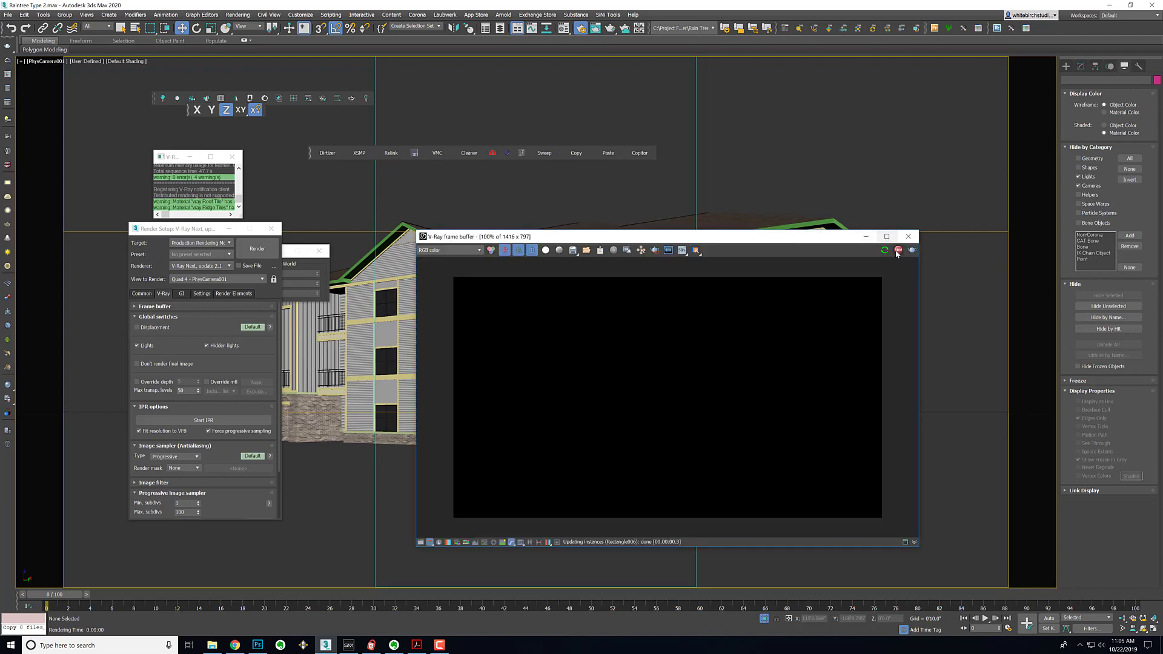